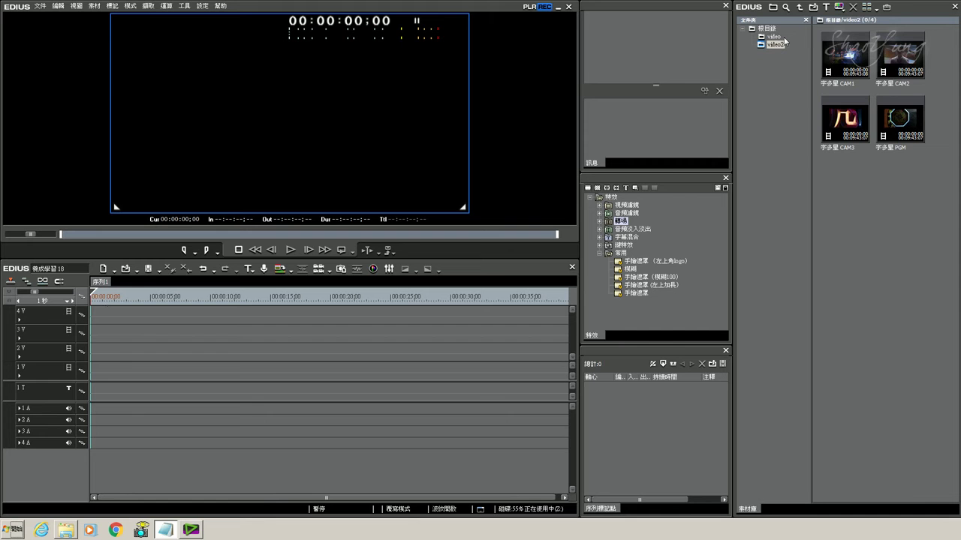
- Examine the video properties of the 宇多星 CAM1 clip in the video2 bin, including its start timecode and recording date
left_click(900, 119)
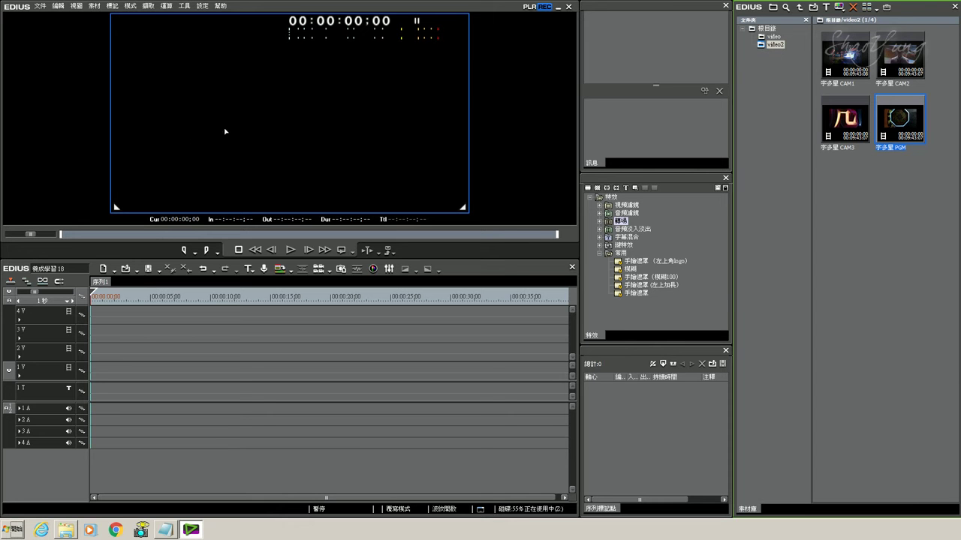
right_click(841, 55)
left_click(865, 350)
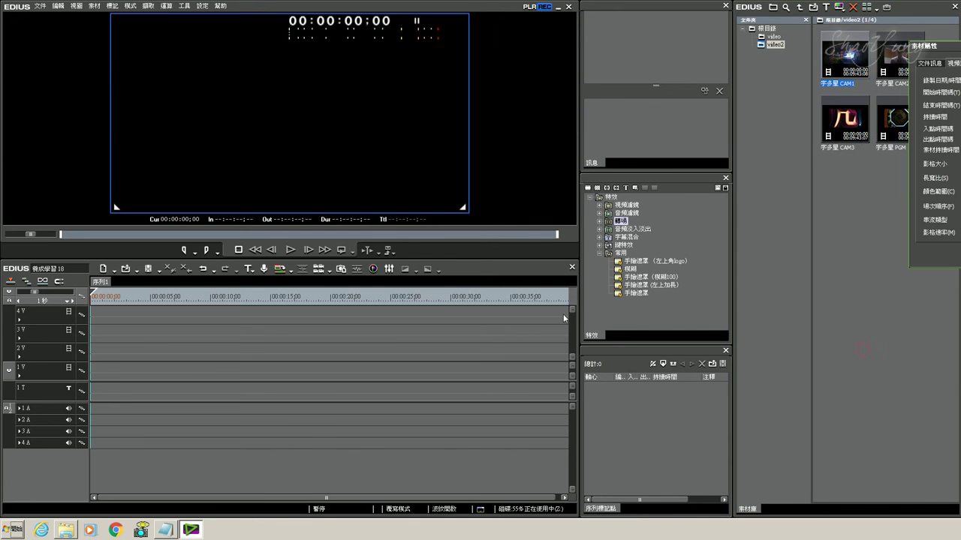
left_click_drag(930, 45, 428, 100)
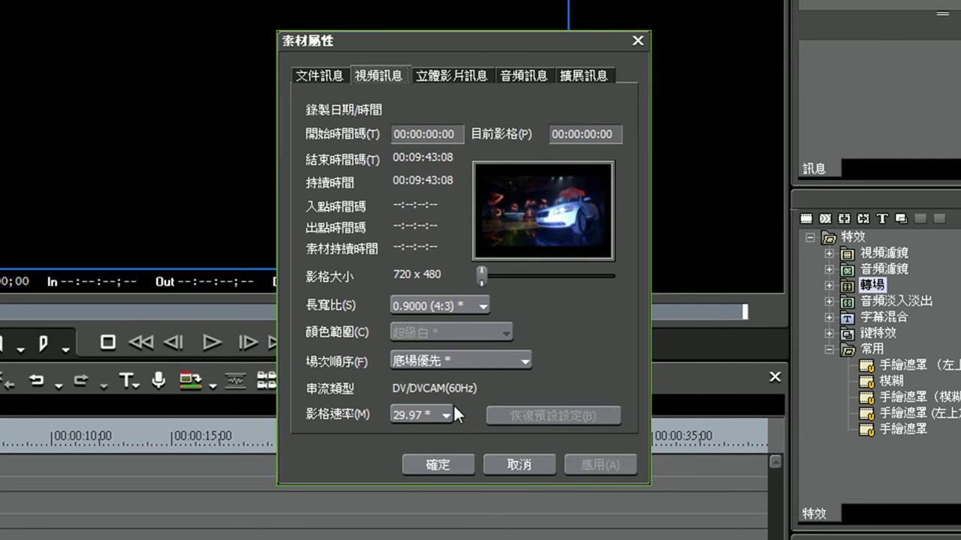
left_click(441, 466)
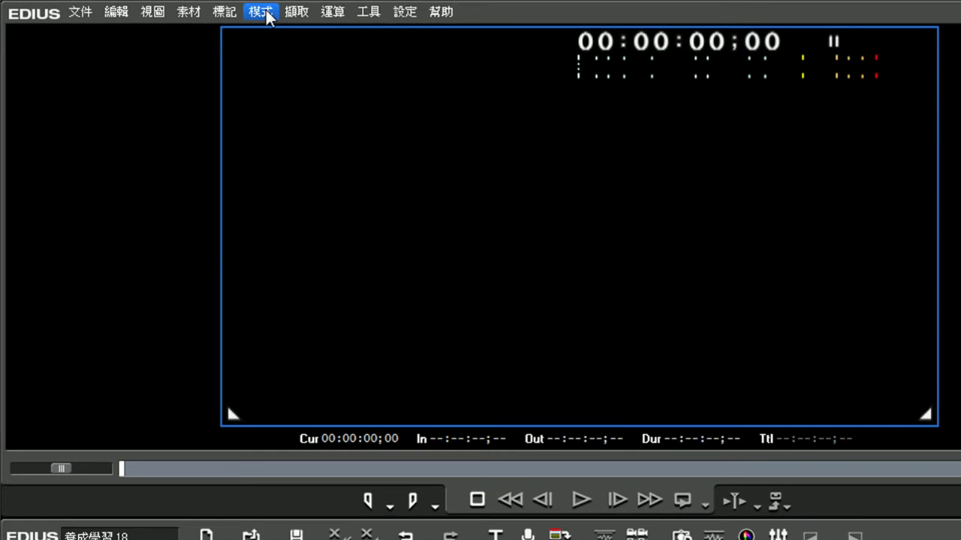
- Review the multicam mode's choices for the number of cameras (機位數量) and the sync point (同步點)
left_click(267, 13)
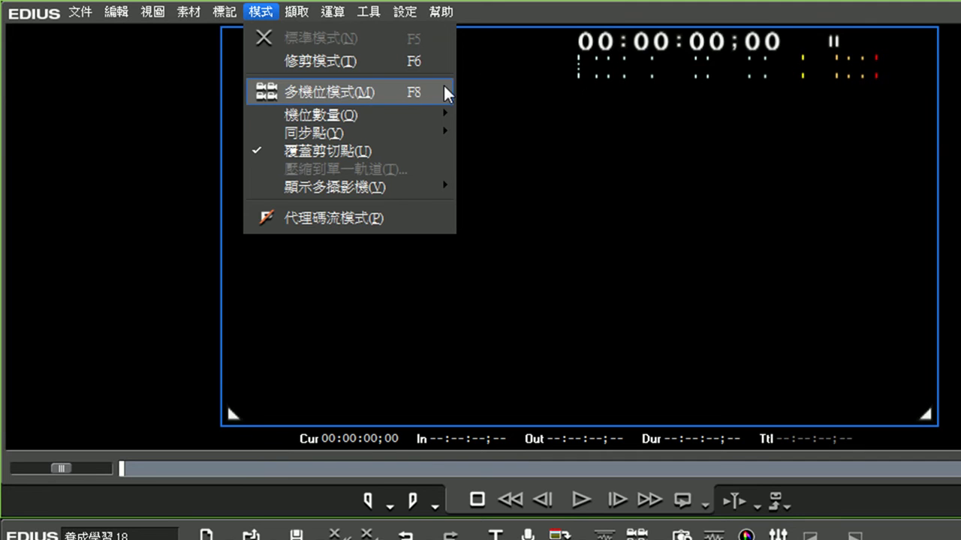
mouse_move(346, 118)
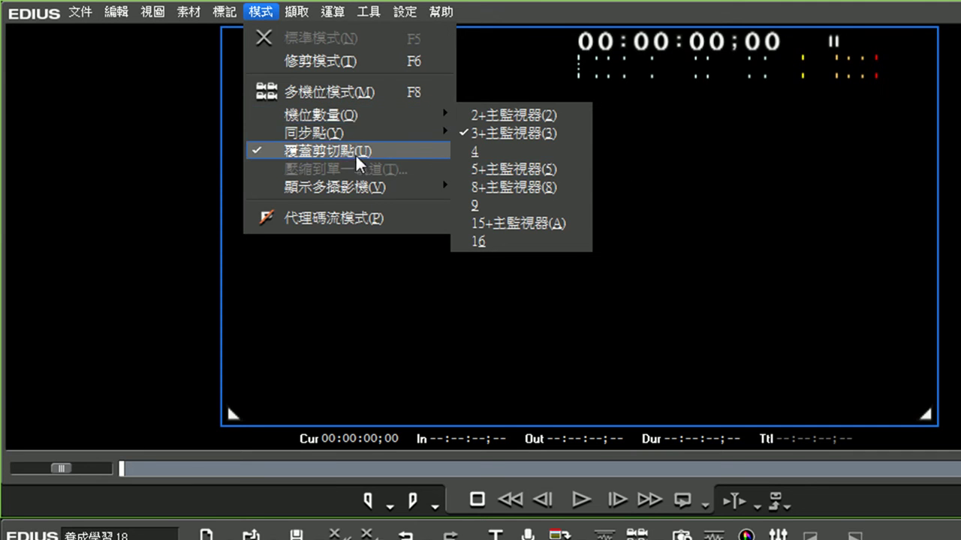
mouse_move(355, 136)
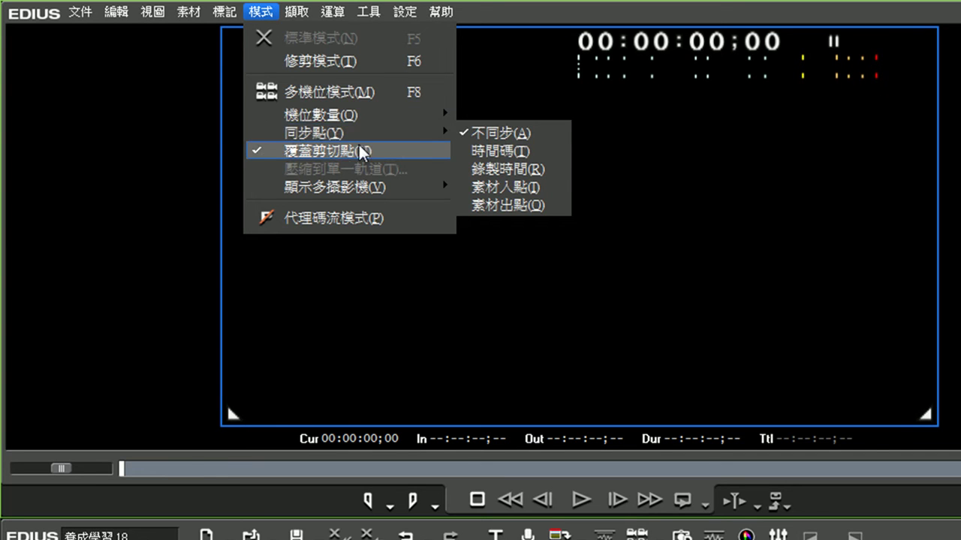
mouse_move(353, 129)
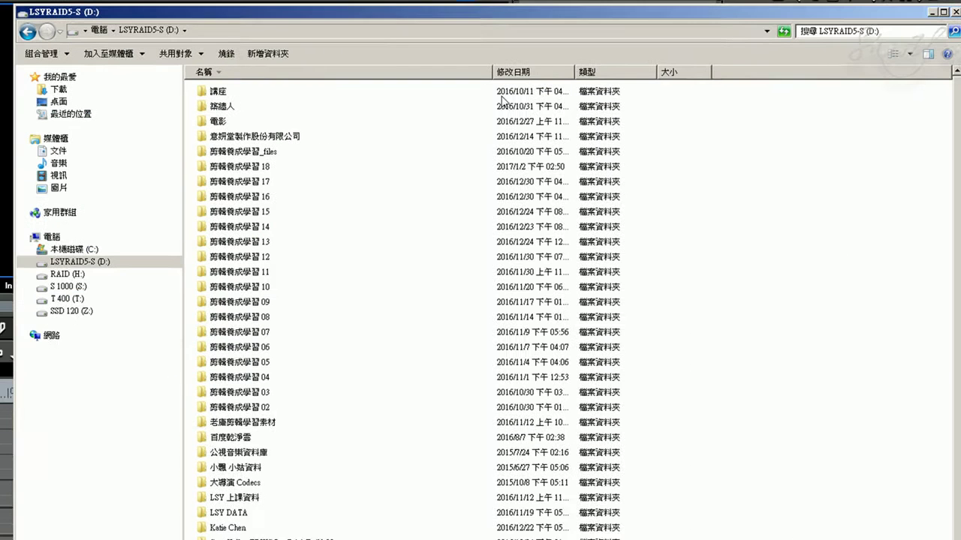
- In File Explorer, open the 十分 subfolder of the editing-course material folder on drive D and change its file view
double_click(234, 421)
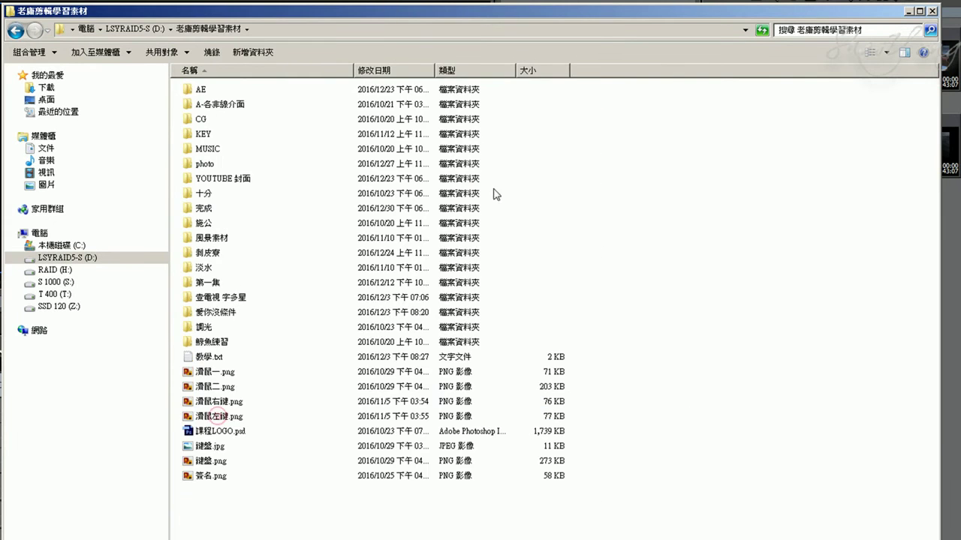
double_click(209, 197)
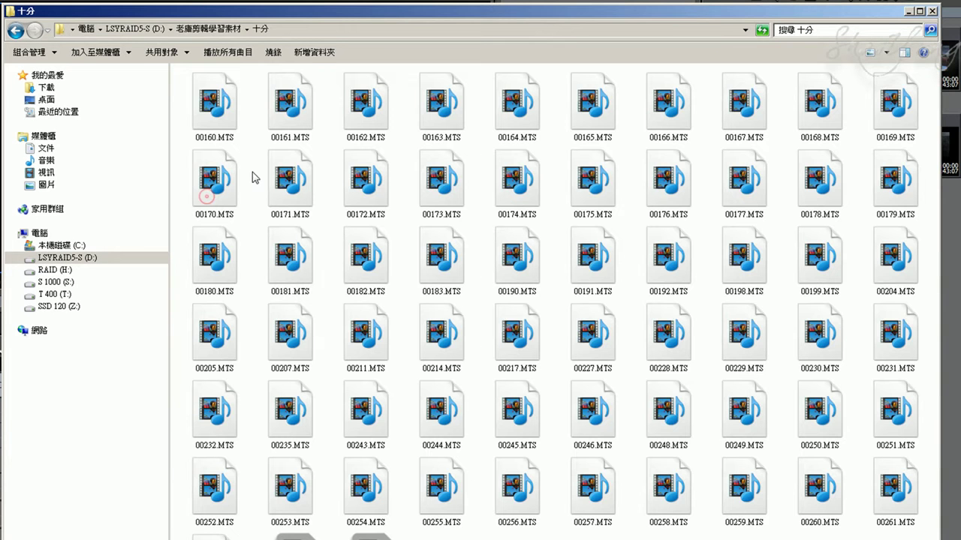
left_click(886, 52)
left_click(914, 142)
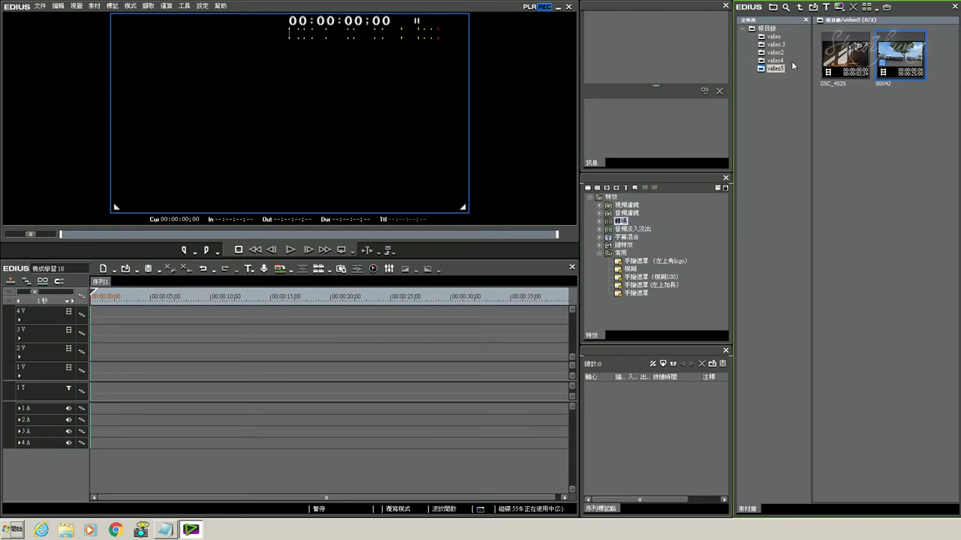
- Check the DSC_4525 clip's video and file properties for its recording date and file modification time, without changing anything
right_click(847, 61)
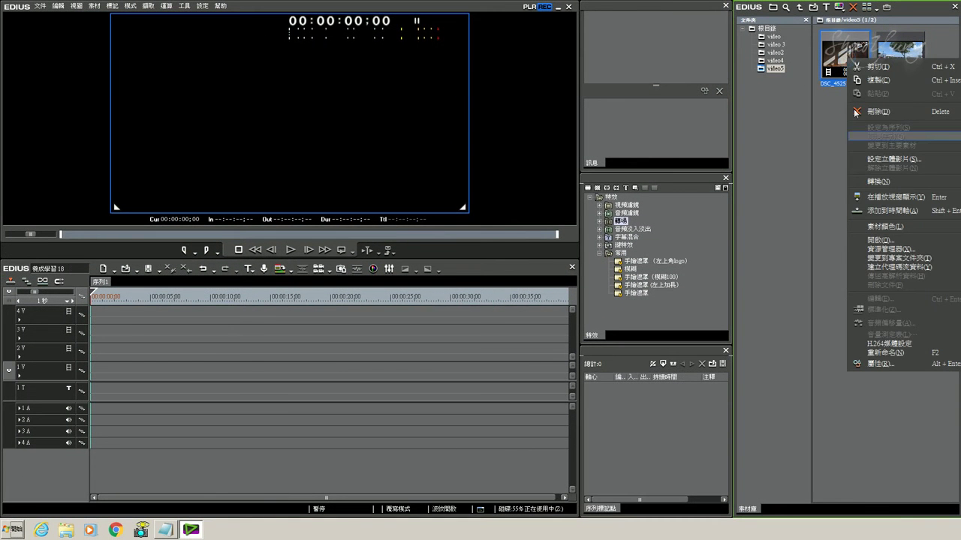
left_click(870, 366)
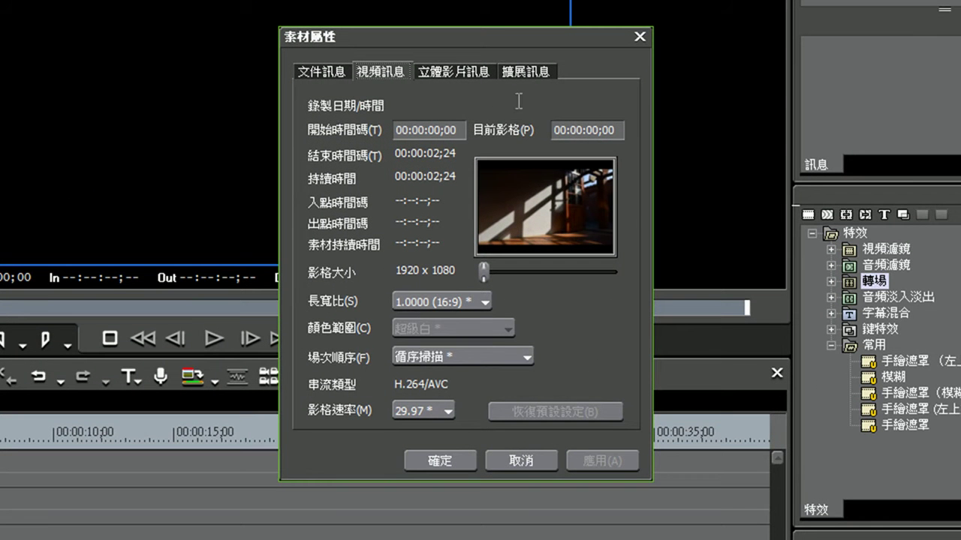
left_click(321, 74)
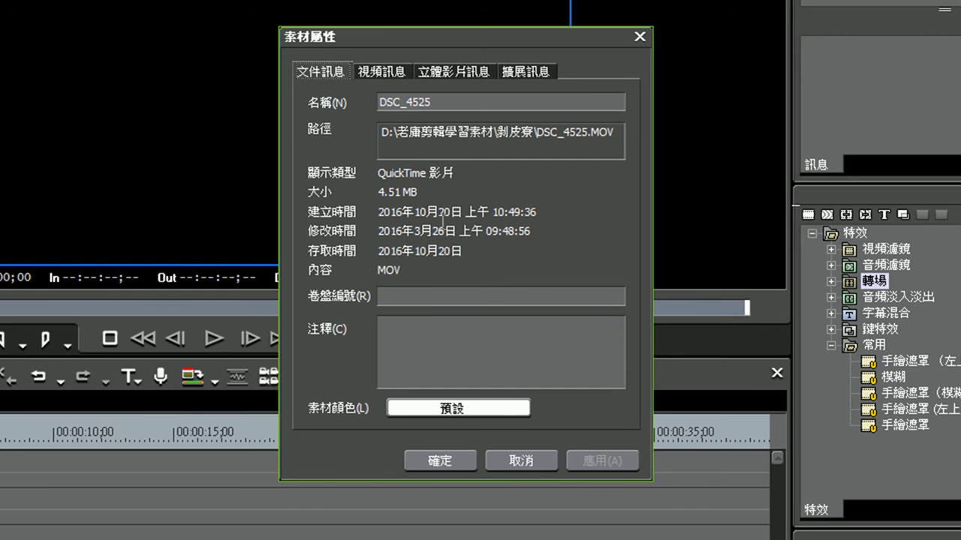
mouse_move(396, 232)
left_mouse_down()
mouse_move(534, 233)
mouse_move(402, 222)
left_mouse_up()
left_click(536, 231)
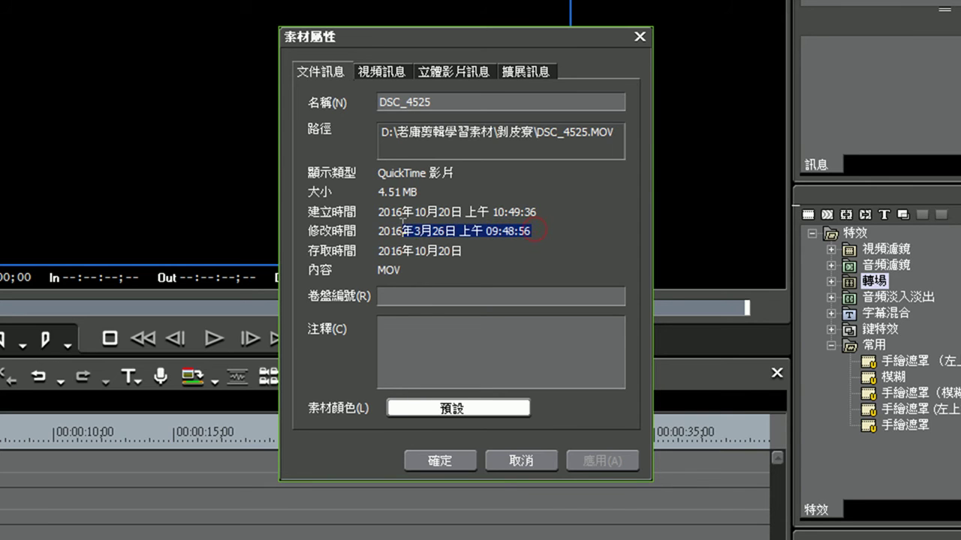
double_click(402, 222)
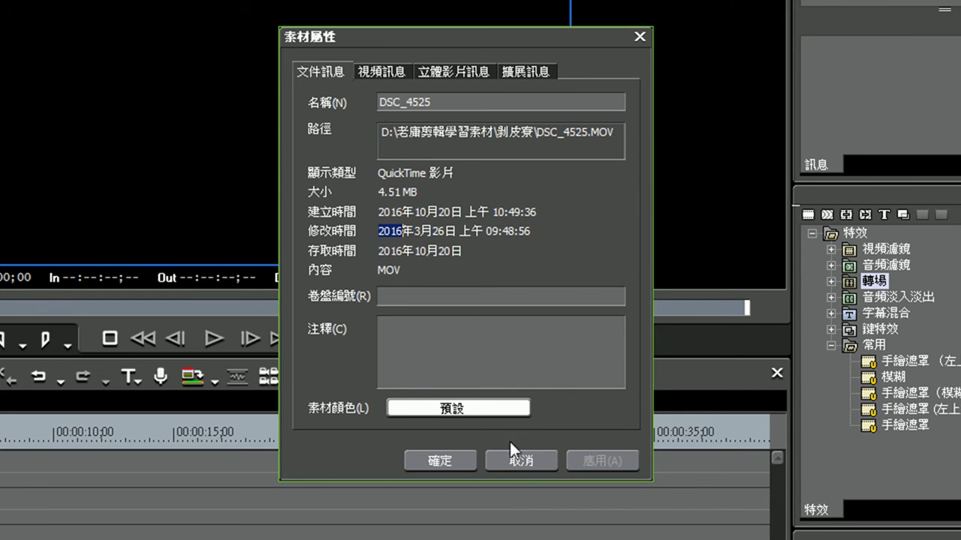
left_click(377, 73)
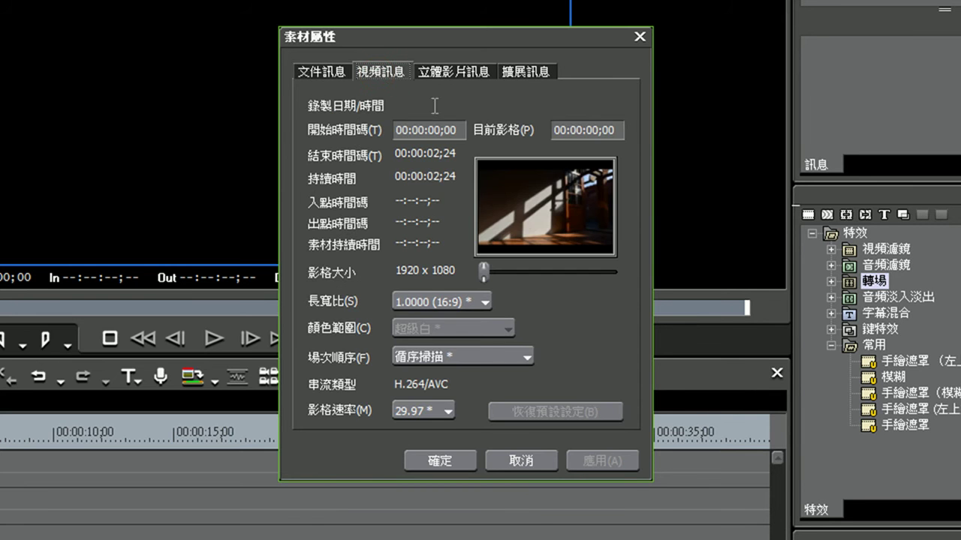
left_click(520, 462)
- Check the recording date and time of clip 00042 against the multicam sync point options, leaving its properties unchanged
right_click(901, 58)
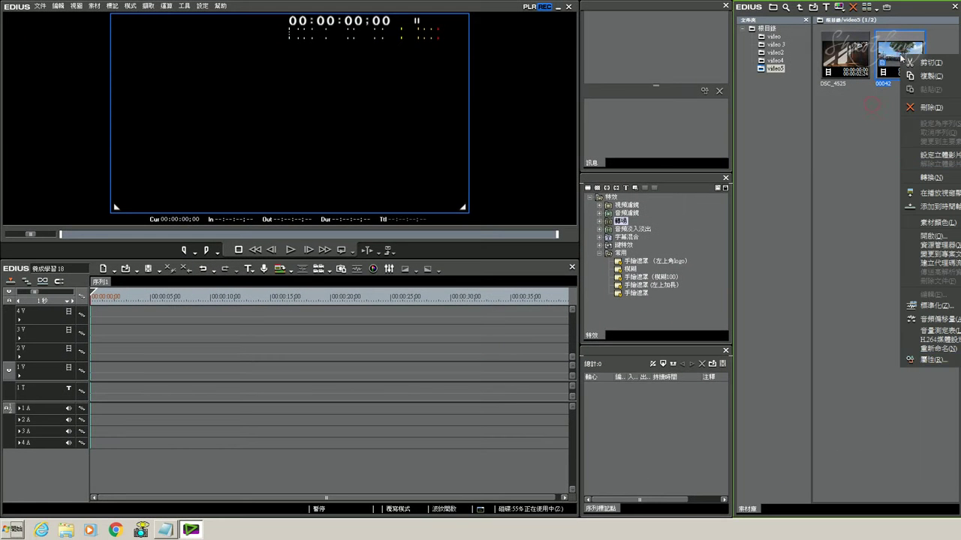
left_click(910, 359)
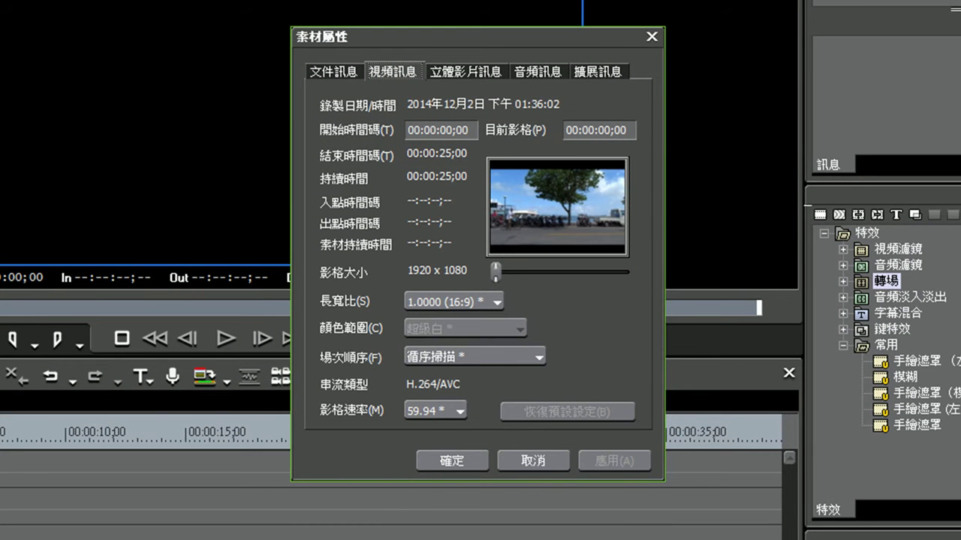
left_click_drag(568, 106, 407, 109)
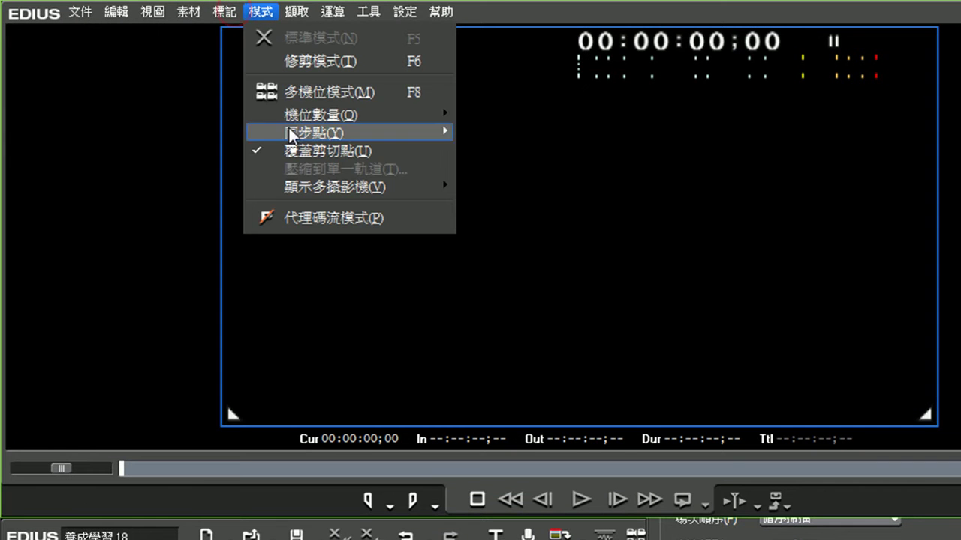
mouse_move(315, 132)
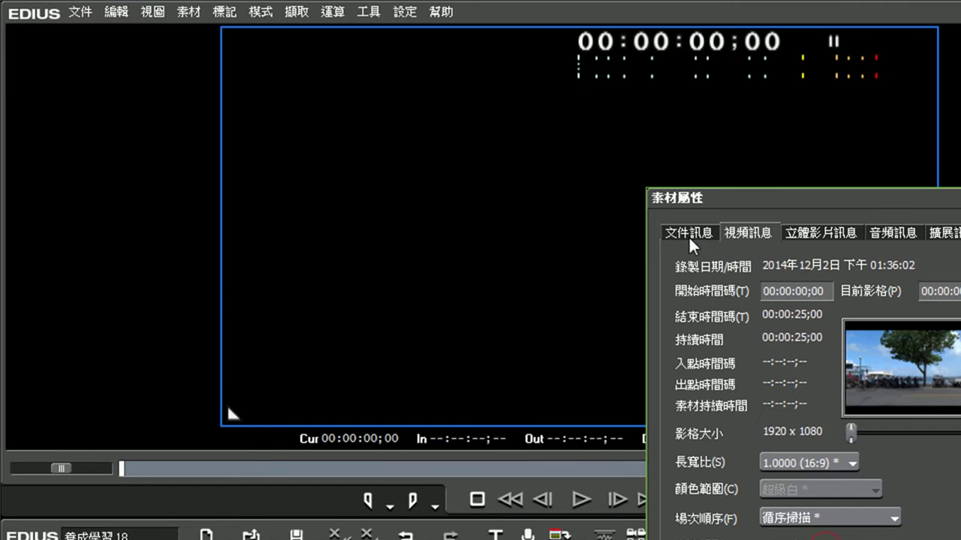
left_click(686, 229)
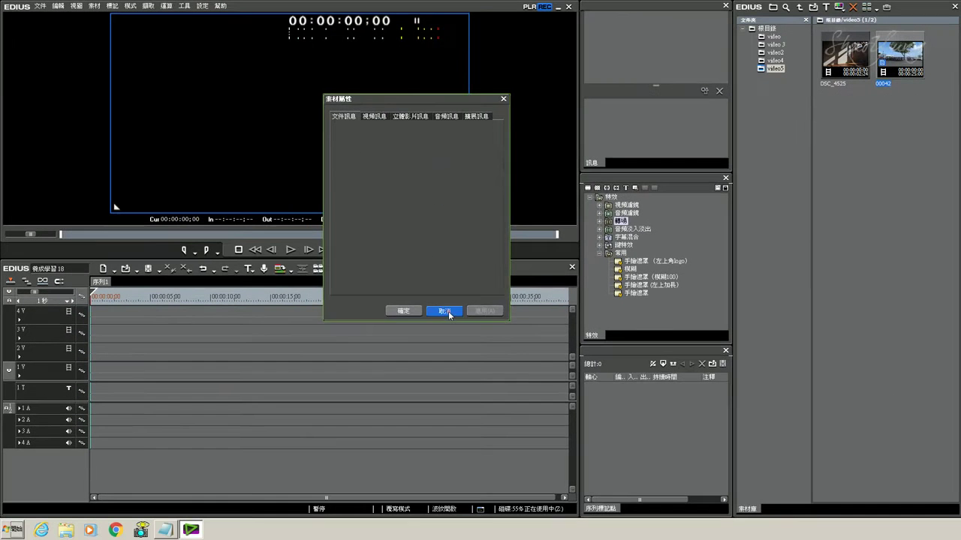
left_click(446, 310)
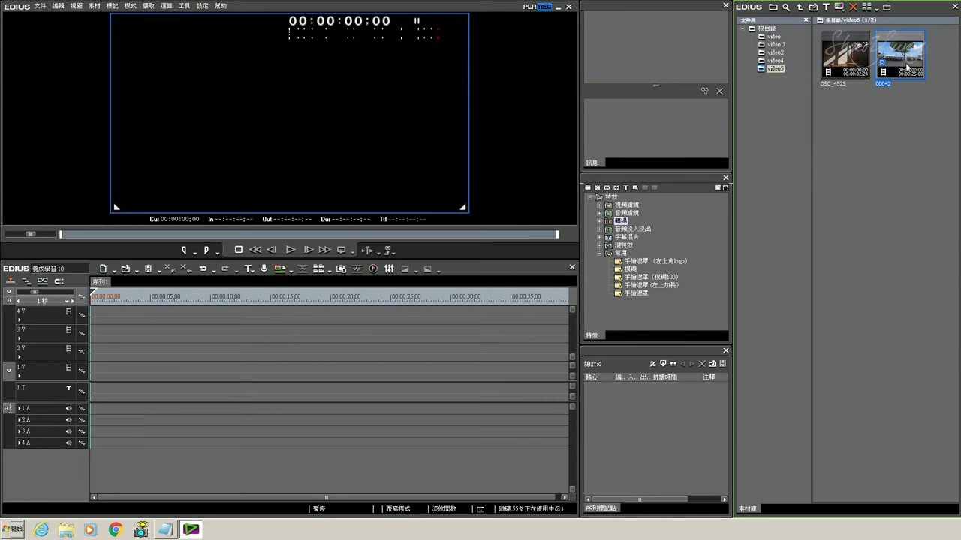
- Import Blackmagic Pocket Cinema Camera_1_2000-01-02_1122_C0003.mov from the 調光 folder into the video5 bin
double_click(864, 122)
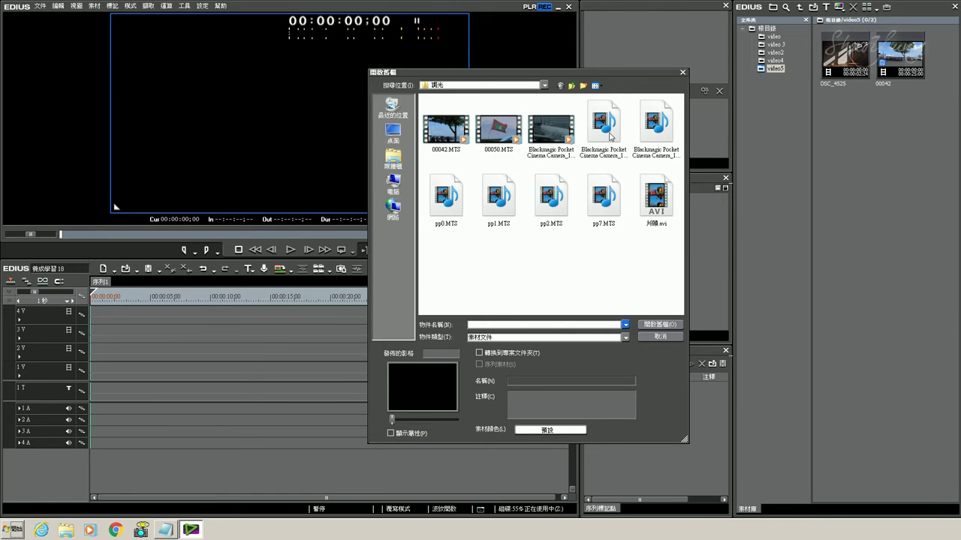
left_click(610, 136)
left_click(548, 131)
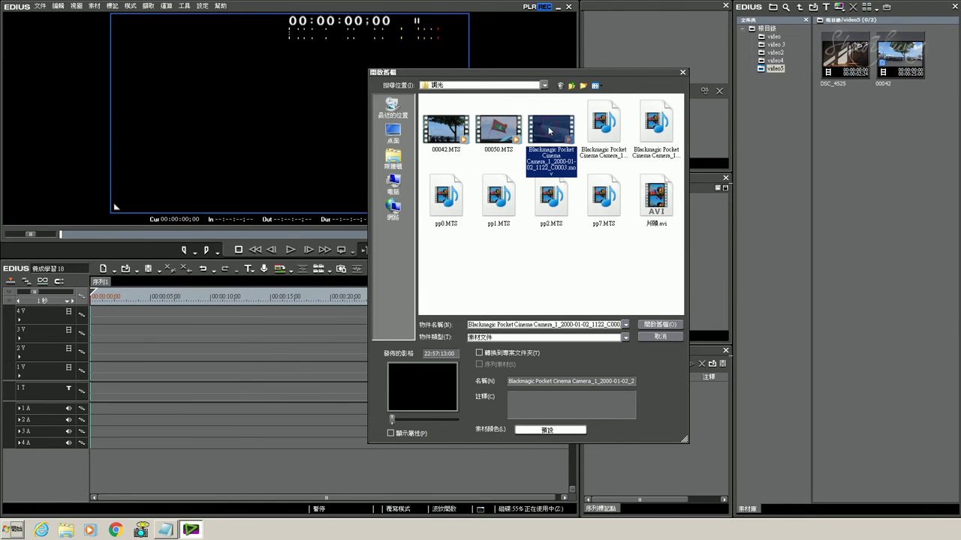
double_click(548, 130)
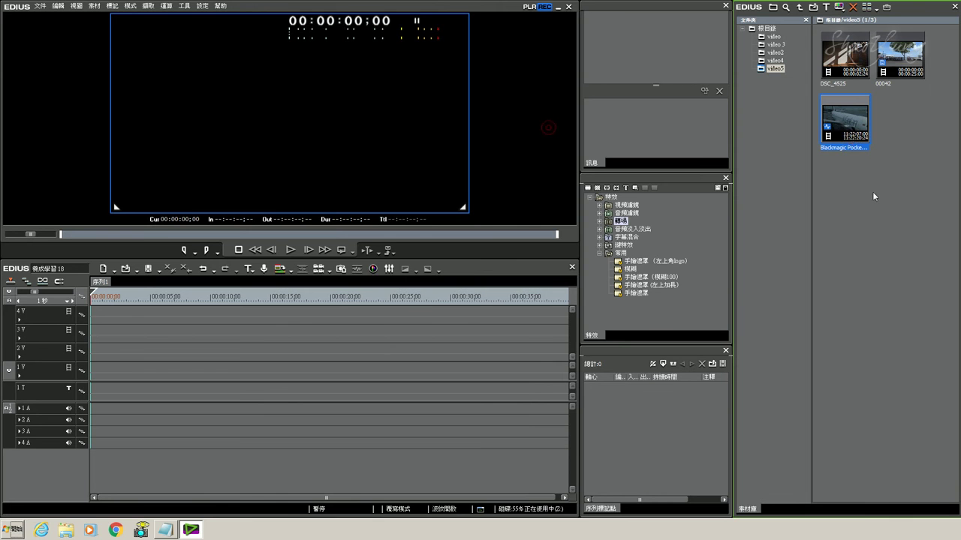
- Check the imported Blackmagic clip's video properties for a recording date and its timecode, without changing anything
right_click(851, 135)
left_click(870, 435)
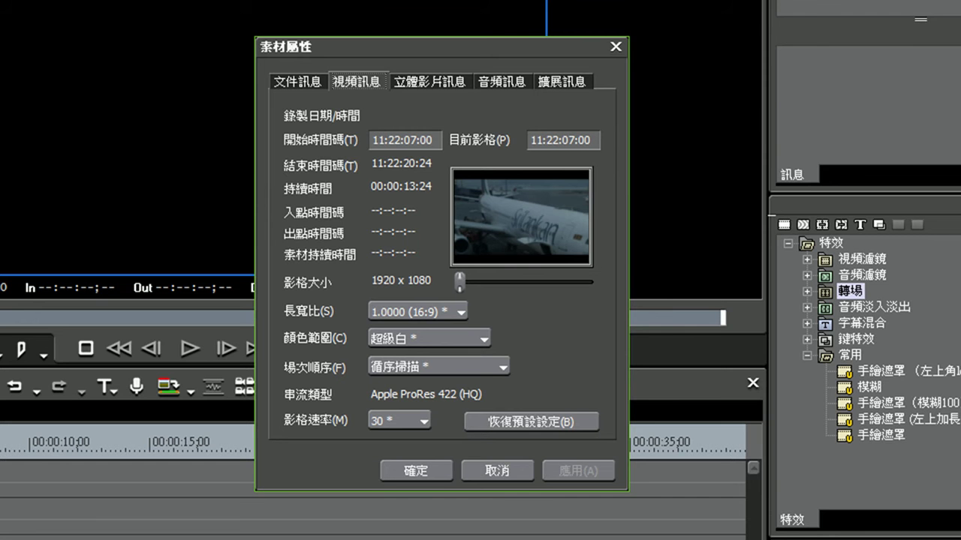
left_click(369, 116)
left_click(495, 466)
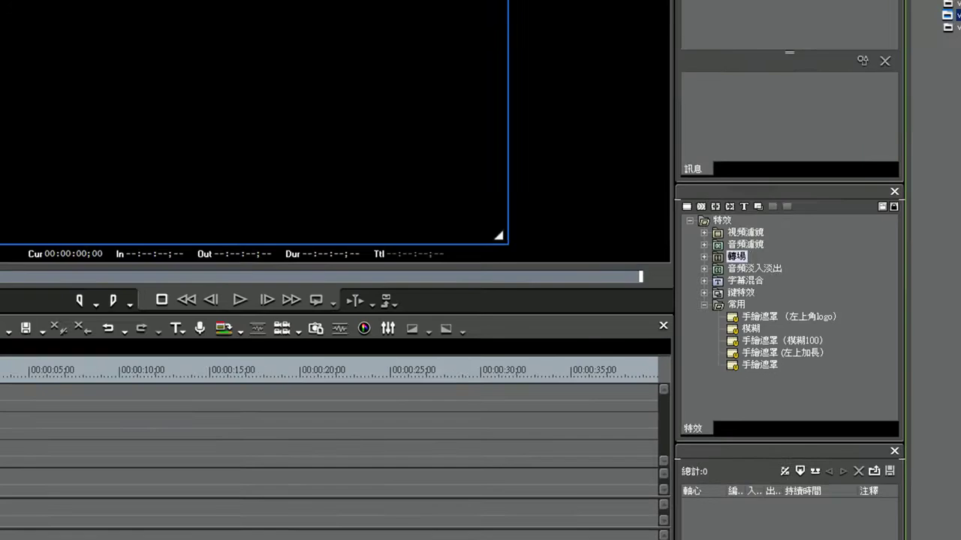
- Check the recording date and time in the video properties of clip 00160 in the video4 bin
right_click(829, 51)
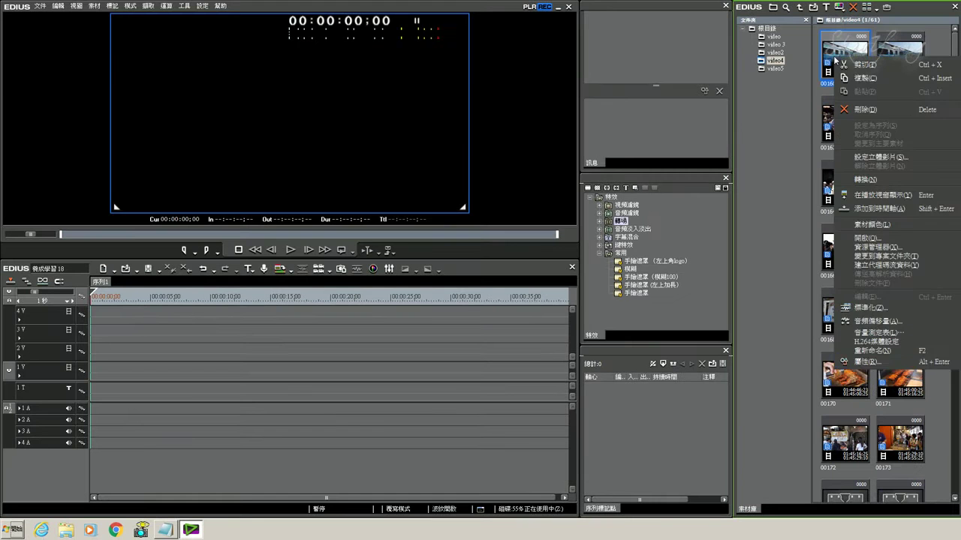
left_click(863, 360)
left_click_drag(381, 132, 458, 132)
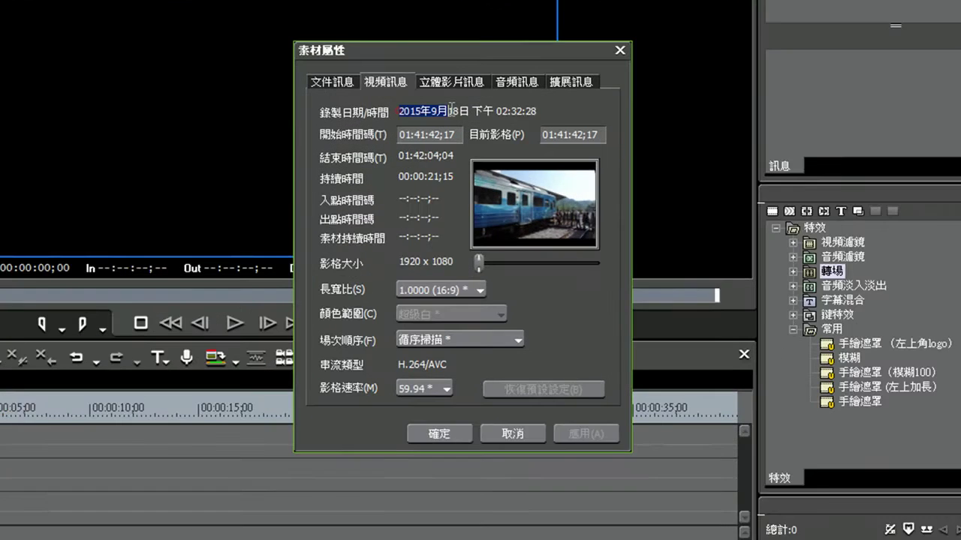
left_click(528, 459)
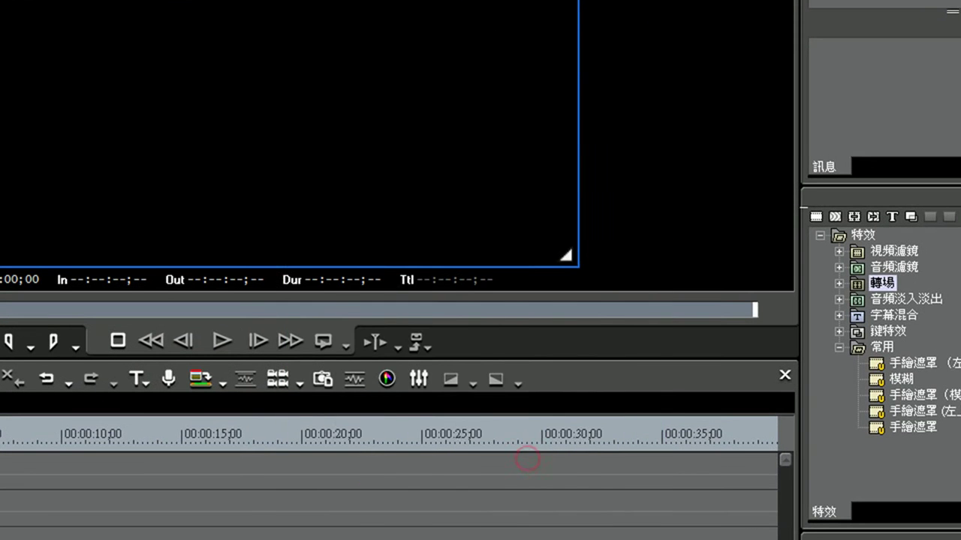
- Review the multicam sync point choices (同步點) and the multi-camera display options (顯示多攝影機)
left_click(0, 0)
mouse_move(300, 128)
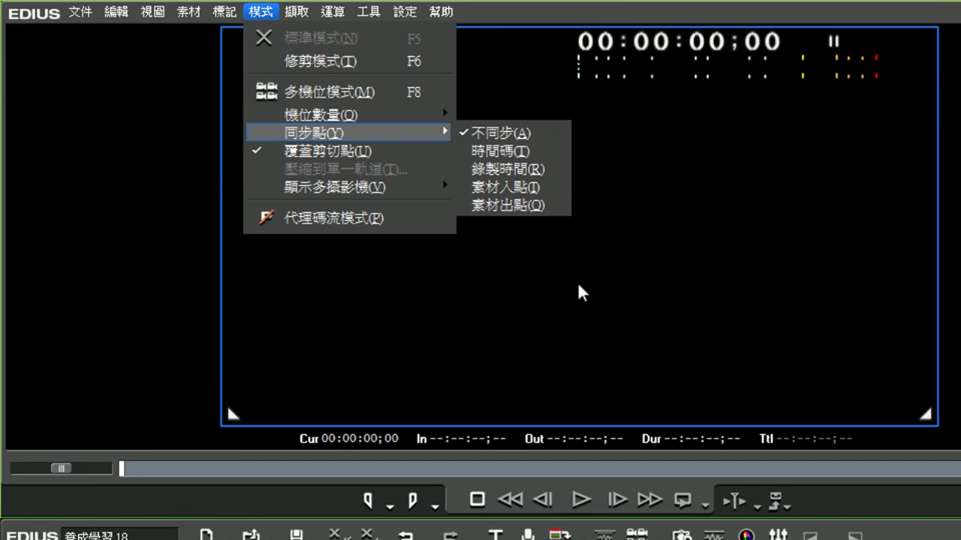
left_click(784, 202)
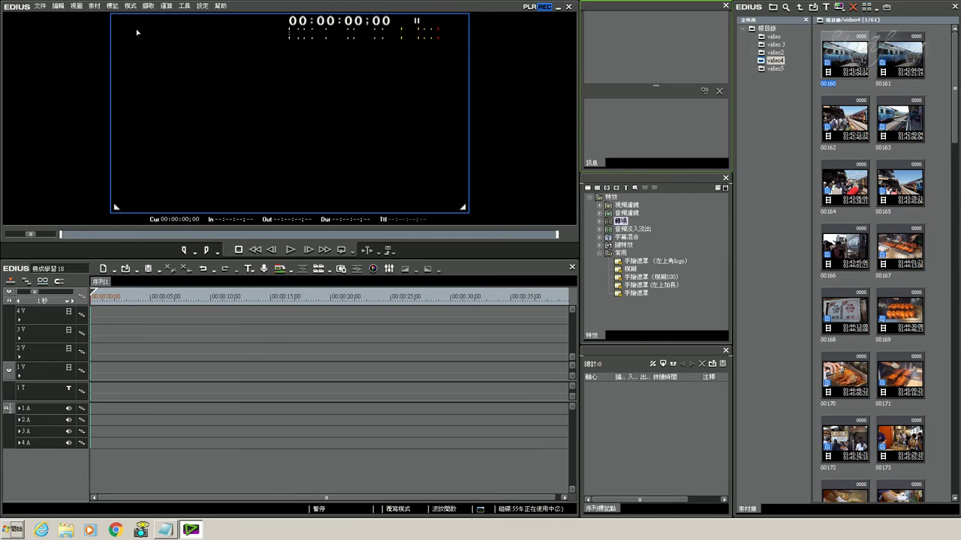
left_click(149, 6)
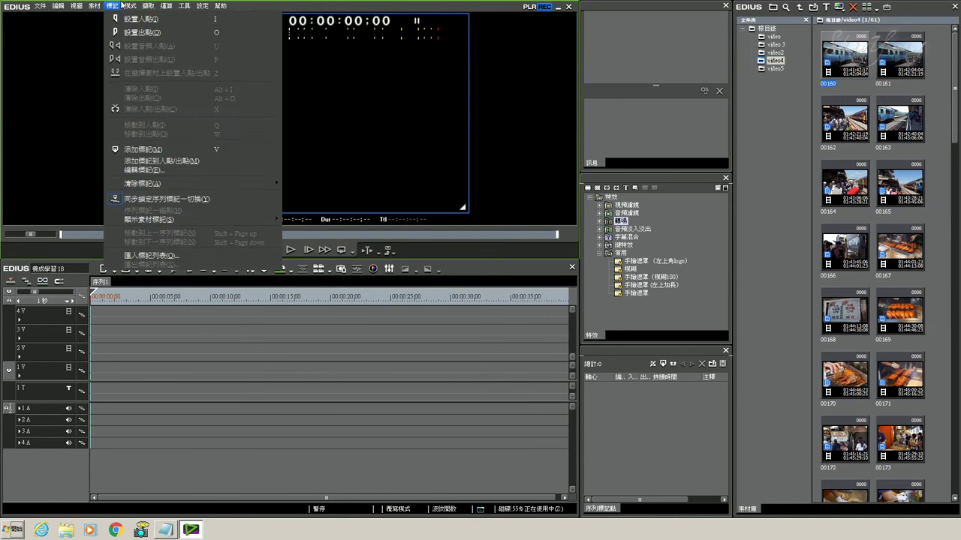
mouse_move(152, 94)
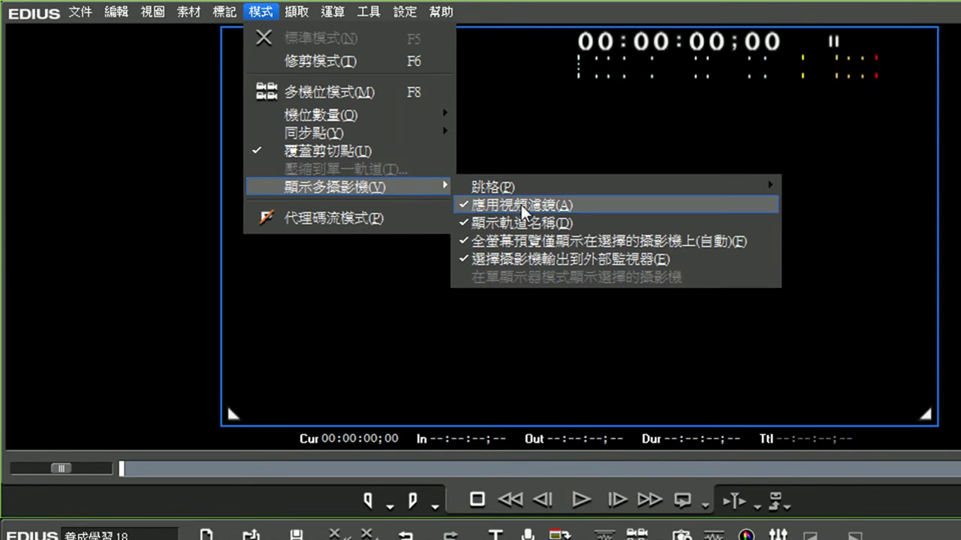
- Place clip 790-1 at the start of track 1V and LK4A-1 on 2V at about 00:00:19;17, with audio tracks 1A and 2A expanded
left_click(133, 479)
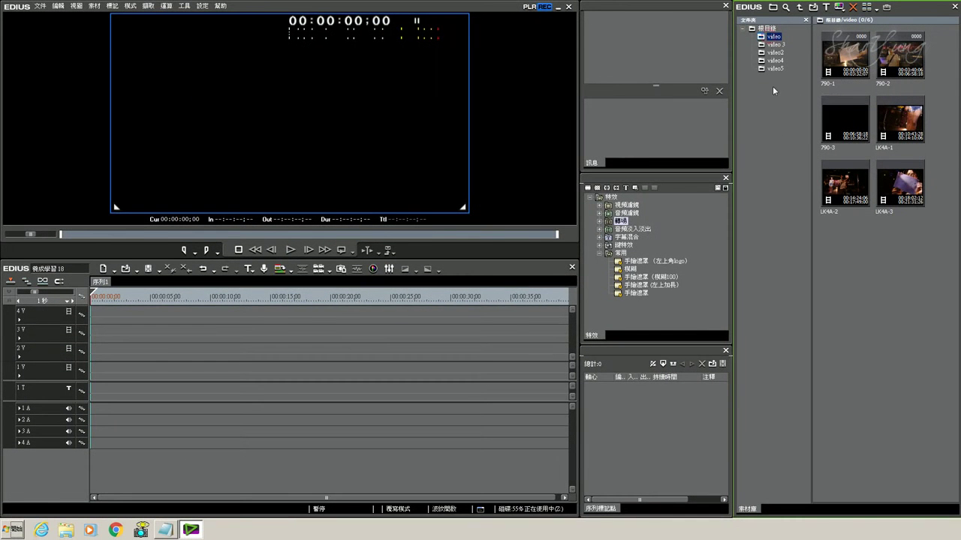
left_click(842, 60)
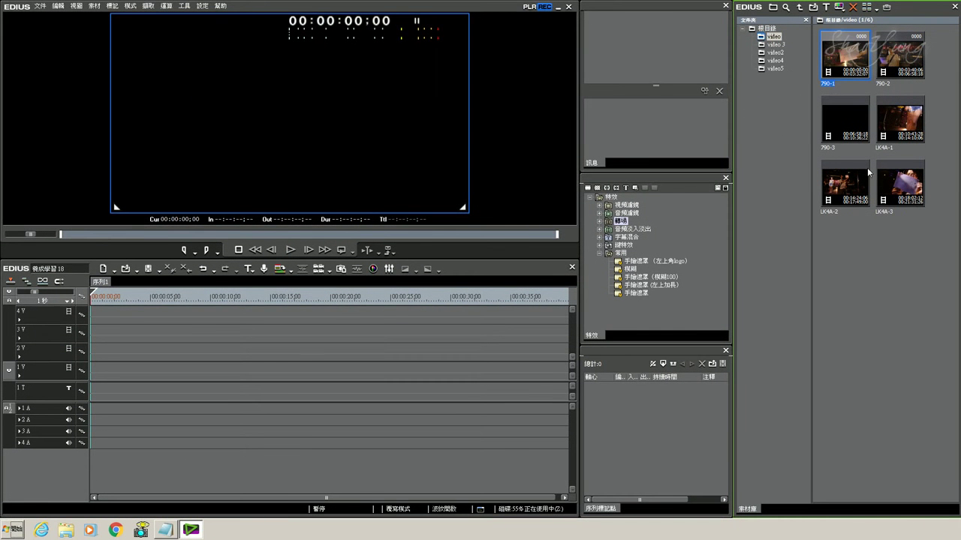
left_click_drag(827, 57, 92, 371)
left_click(19, 408)
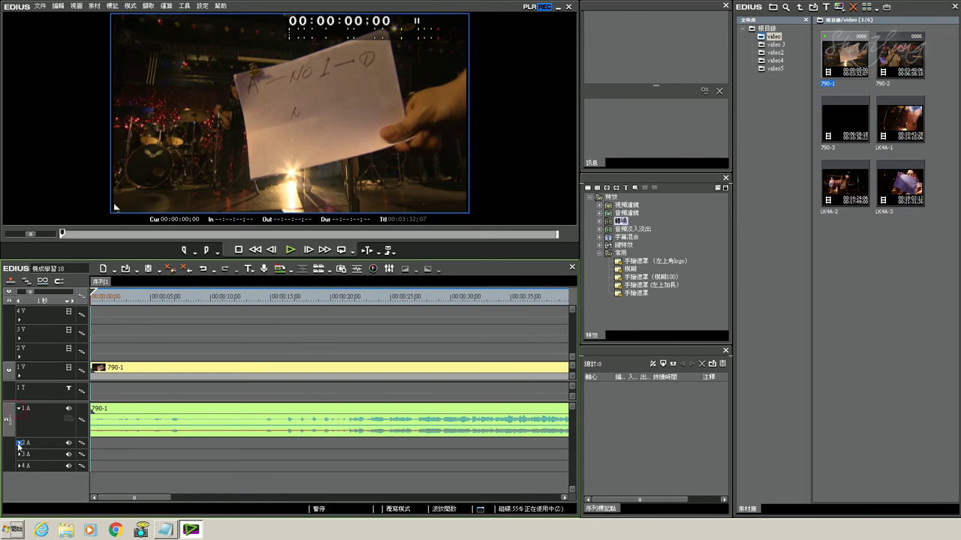
left_click(19, 443)
left_click_drag(907, 126, 122, 371)
left_click_drag(145, 453, 355, 456)
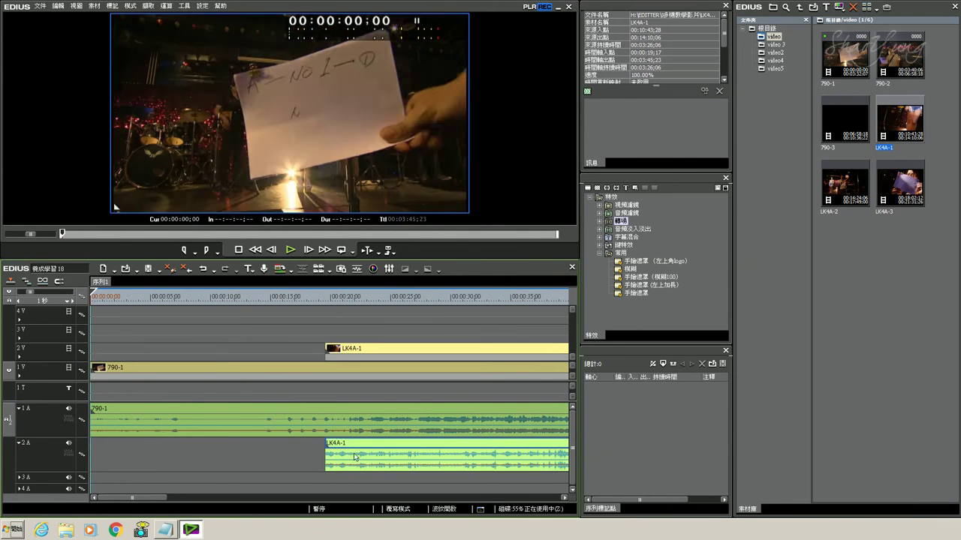
- Find the cue point in clip 790-1 by playback and waveform and trim its beginning up to 00:00:16;07
left_click_drag(147, 300, 104, 301)
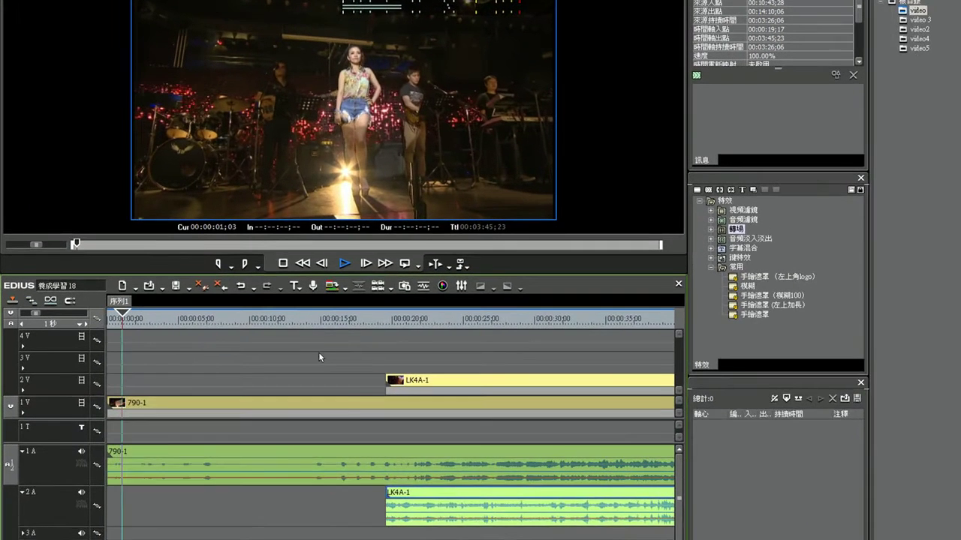
left_click(319, 324)
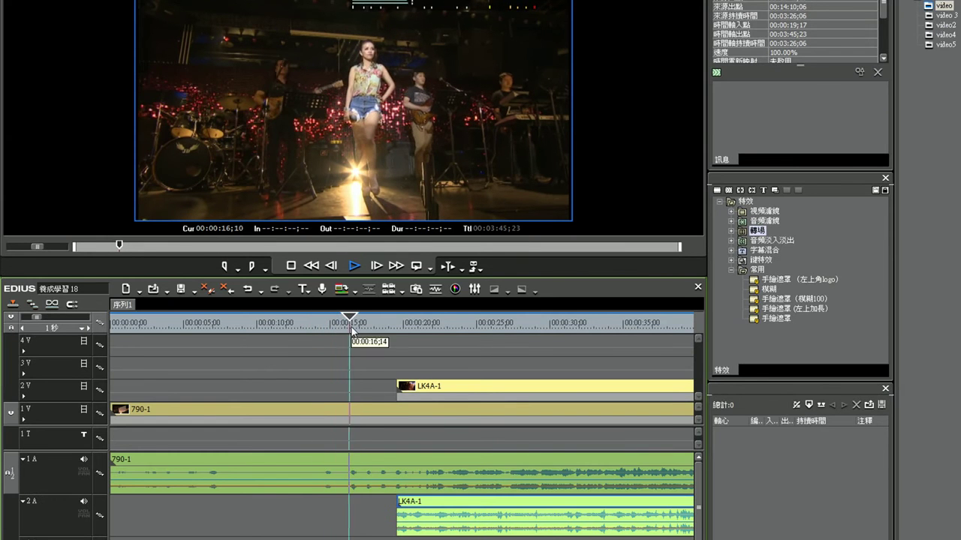
key("space")
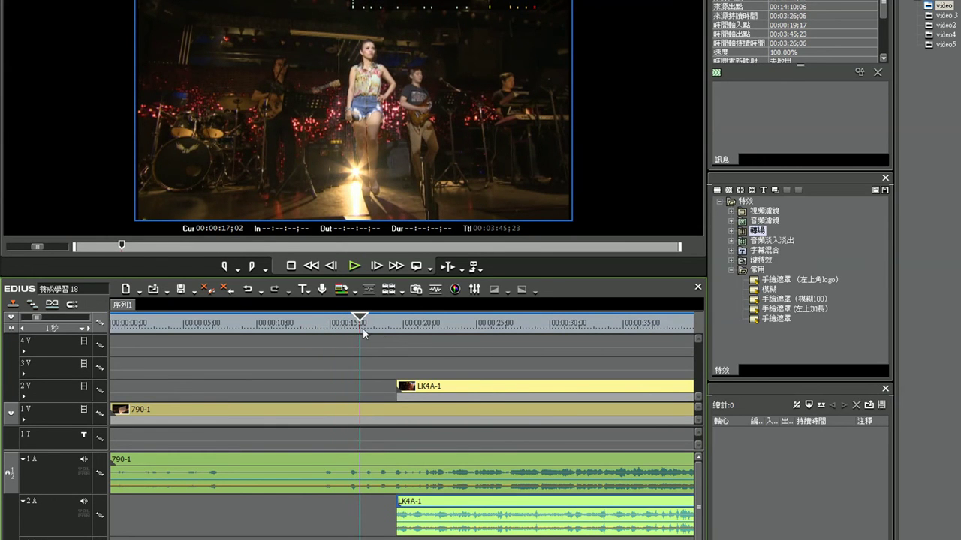
left_click_drag(337, 331, 348, 334)
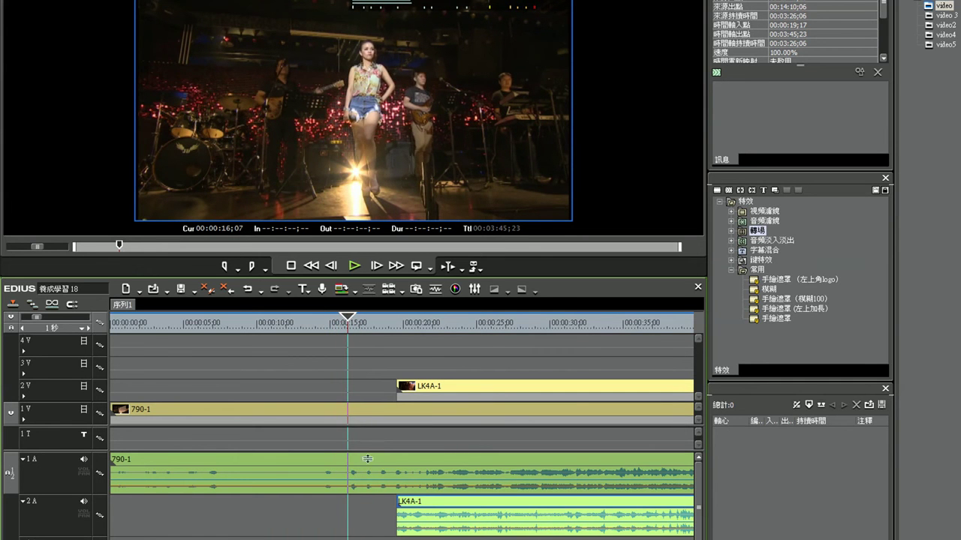
left_click(366, 436)
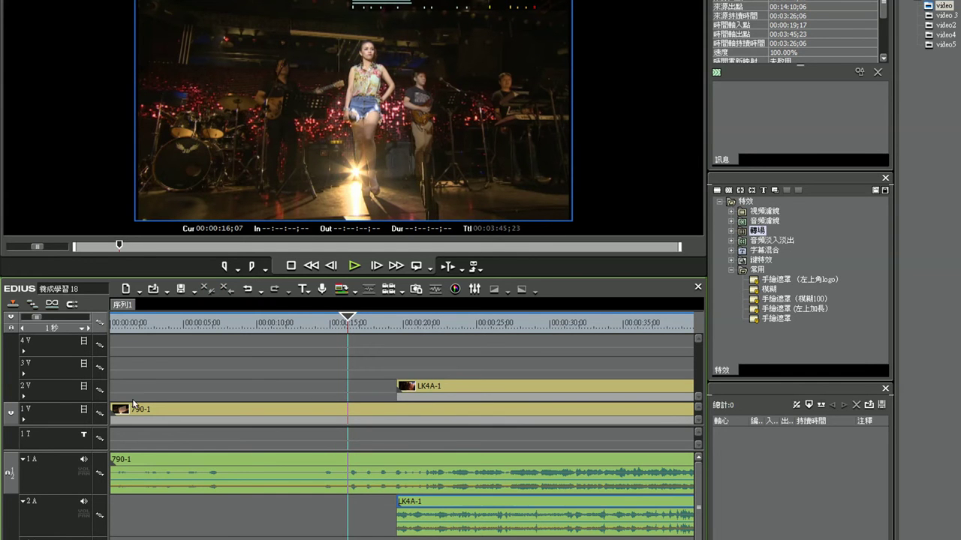
left_click(160, 409)
key("n")
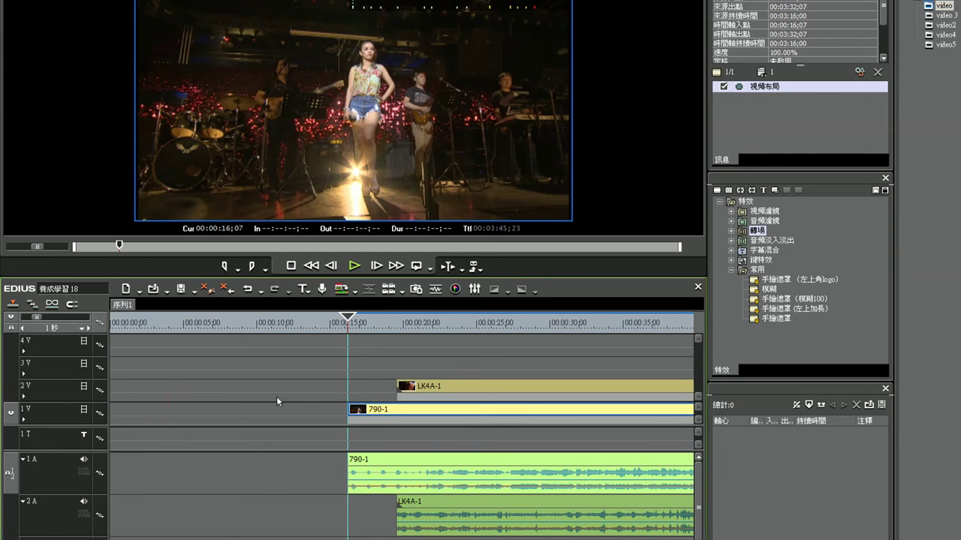
- Move LK4A-1 to the start of the timeline, find the same cue point, and trim its beginning up to 00:00:13;18
left_click(403, 373)
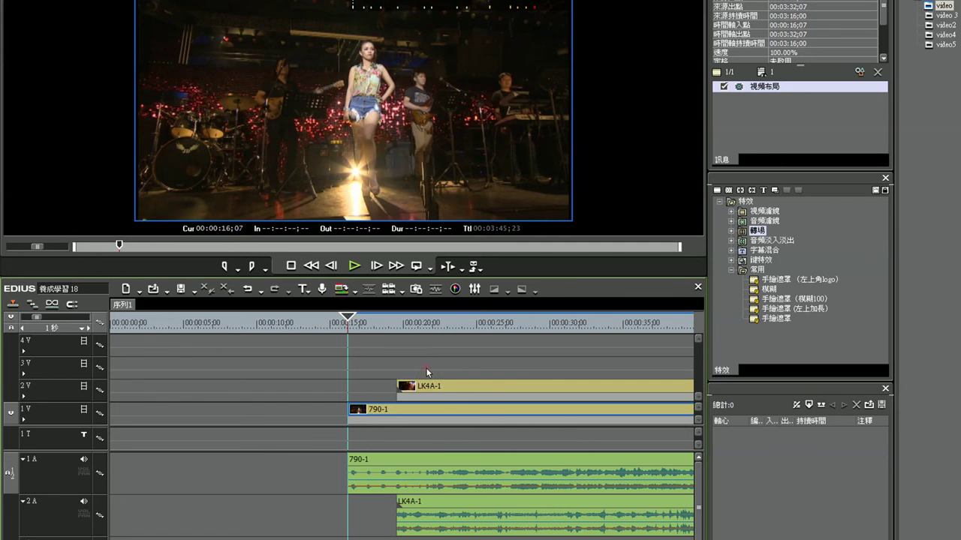
left_click_drag(421, 385, 129, 391)
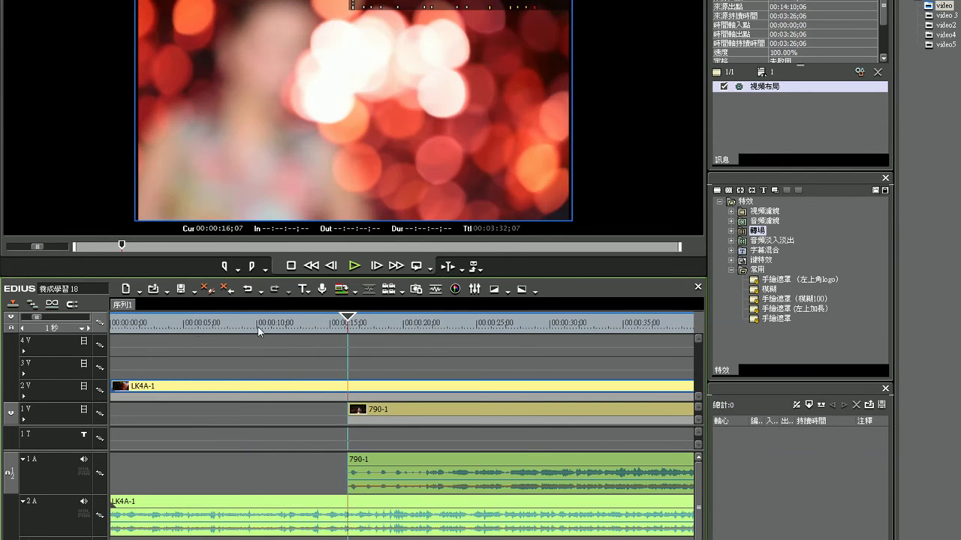
left_click(258, 331)
key("space")
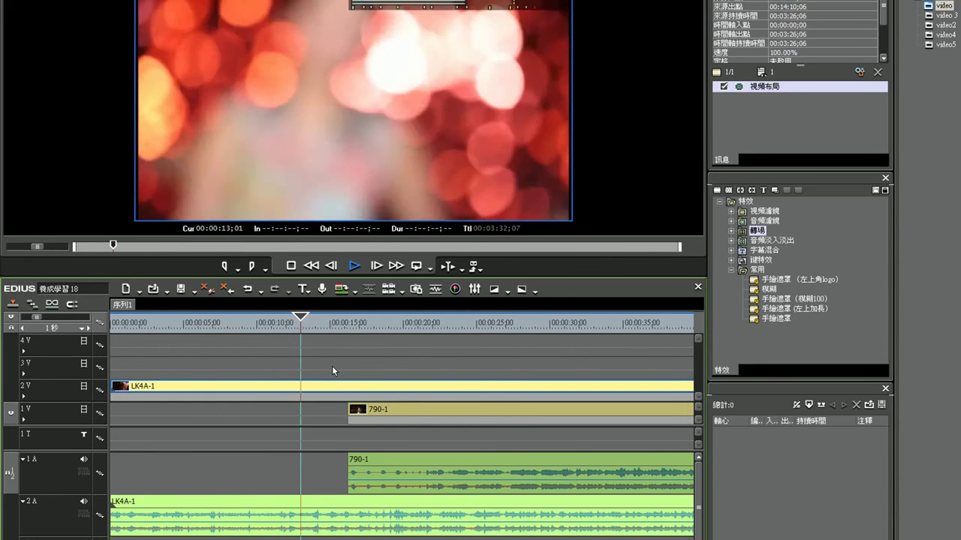
key("space")
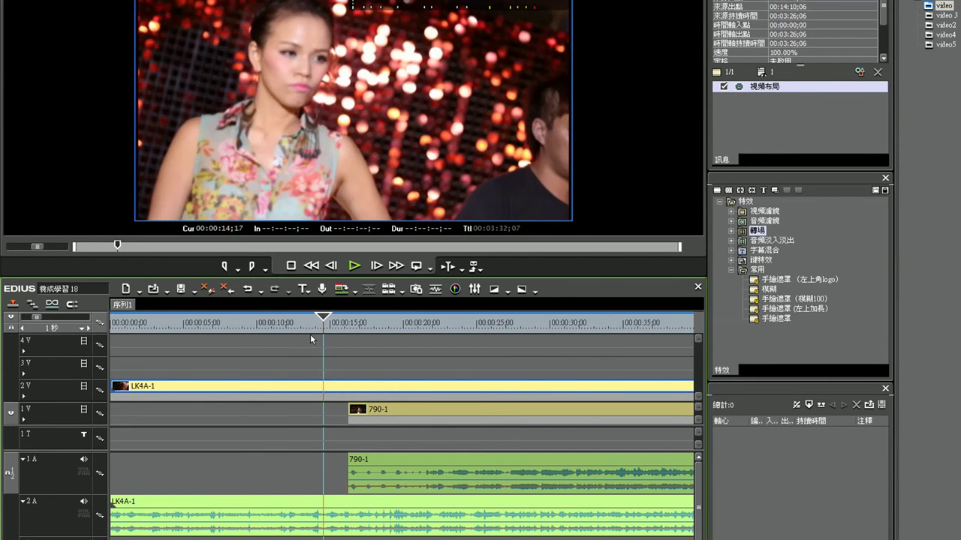
left_click(309, 328)
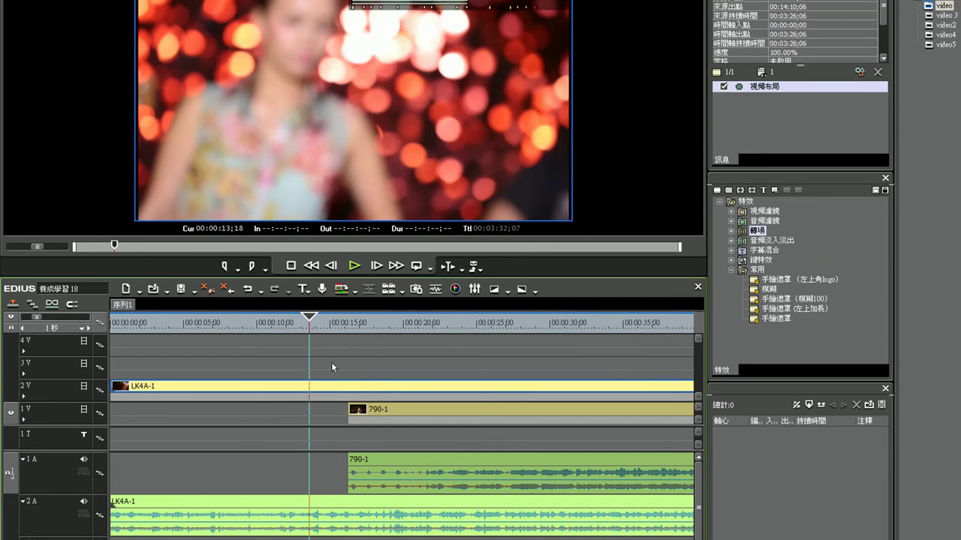
left_click(346, 388)
key("n")
- Move 790-1 to start at 00:00:13;18 and fine-shift LK4A-1 until the two clips' audio waveforms line up
left_click_drag(373, 418, 334, 418)
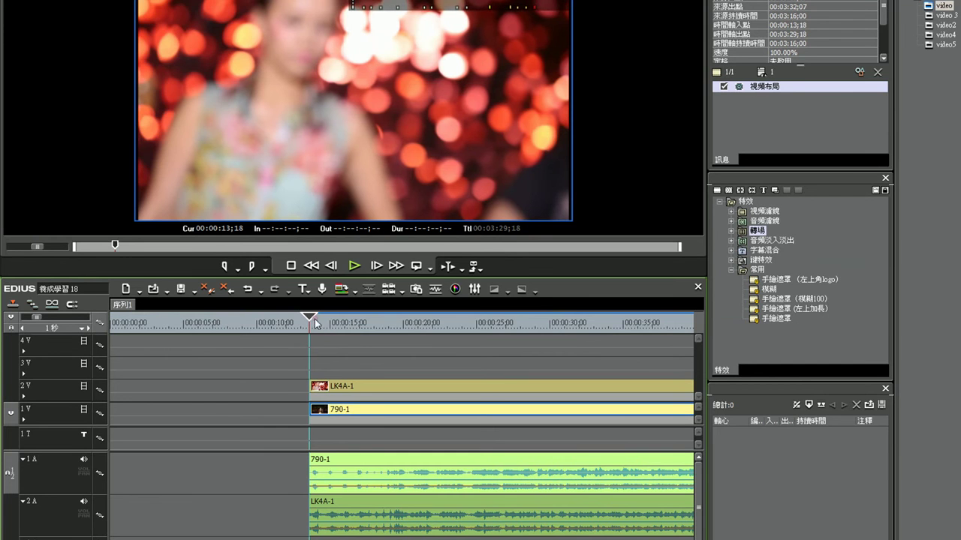
scroll(356, 390, "up", 5)
left_click(461, 501)
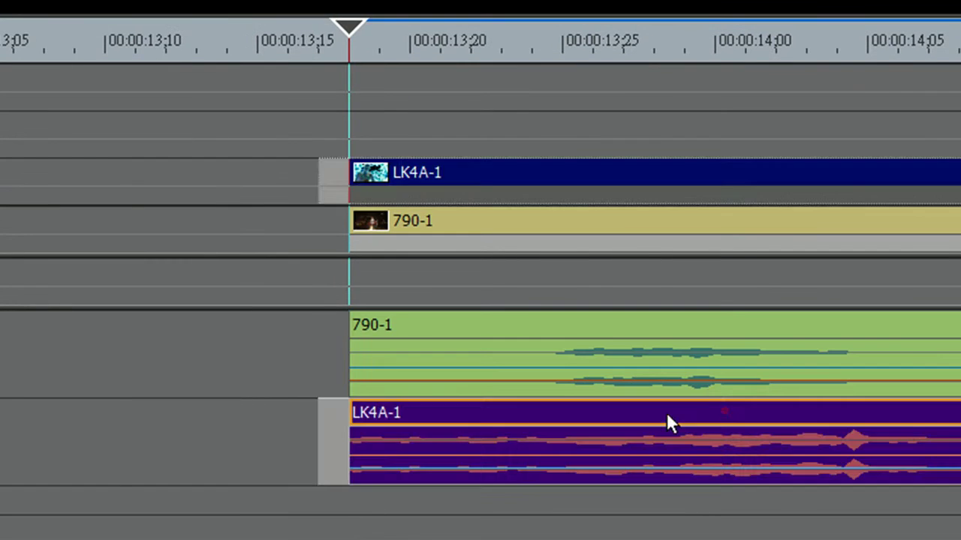
left_click_drag(668, 415, 536, 405)
scroll(673, 286, "down", 3)
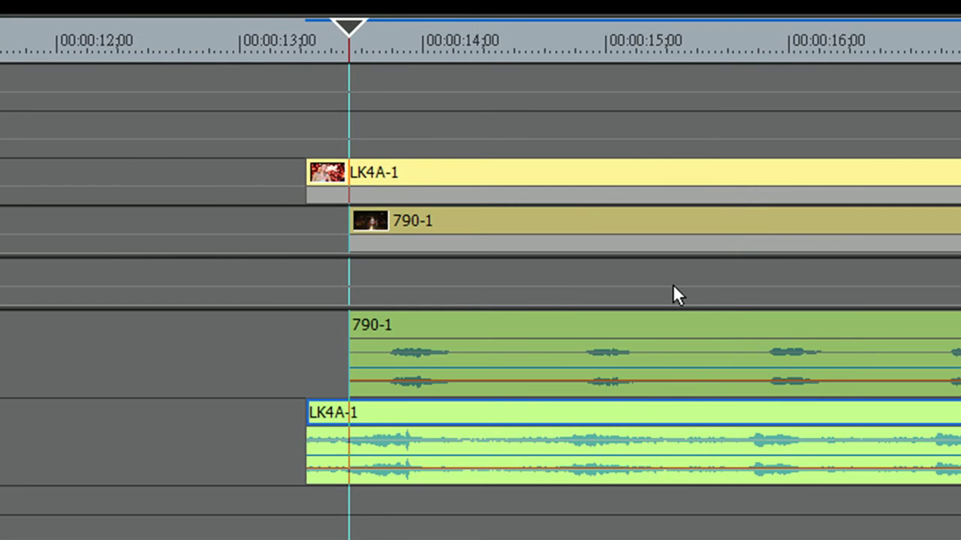
scroll(672, 300, "up", 3)
left_click(579, 412)
left_click_drag(576, 419, 611, 419)
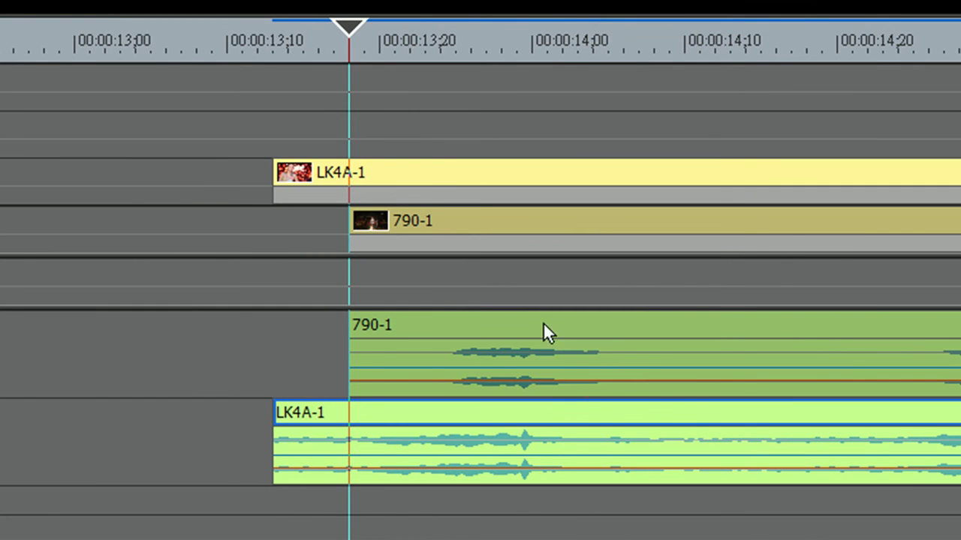
- Trim the beginning of LK4A-1 to match the start of 790-1 and delete the gap in front of both clips
left_click_drag(440, 131, 454, 480)
key("n")
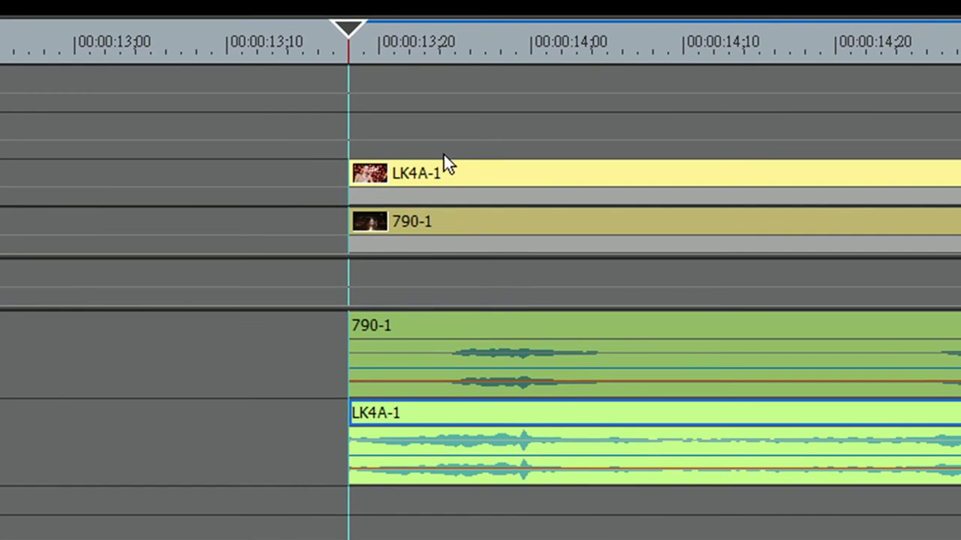
right_click(262, 182)
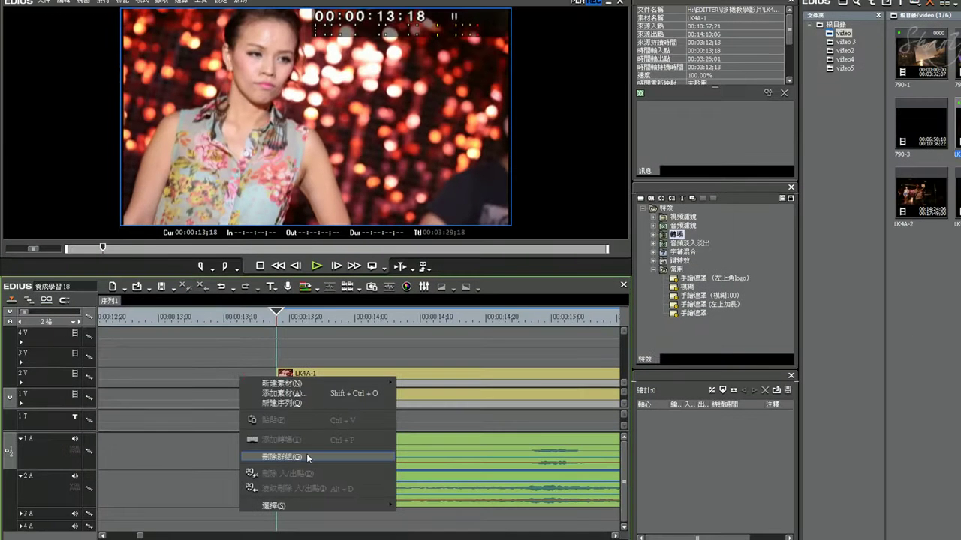
left_click(307, 456)
left_click_drag(169, 319, 4, 355)
left_click_drag(139, 535, 105, 536)
- Show the volume lines of audio tracks 1A and 2A and apply 移動二個並排的調節點 to the audio of both clips
left_click(74, 450)
left_click(74, 488)
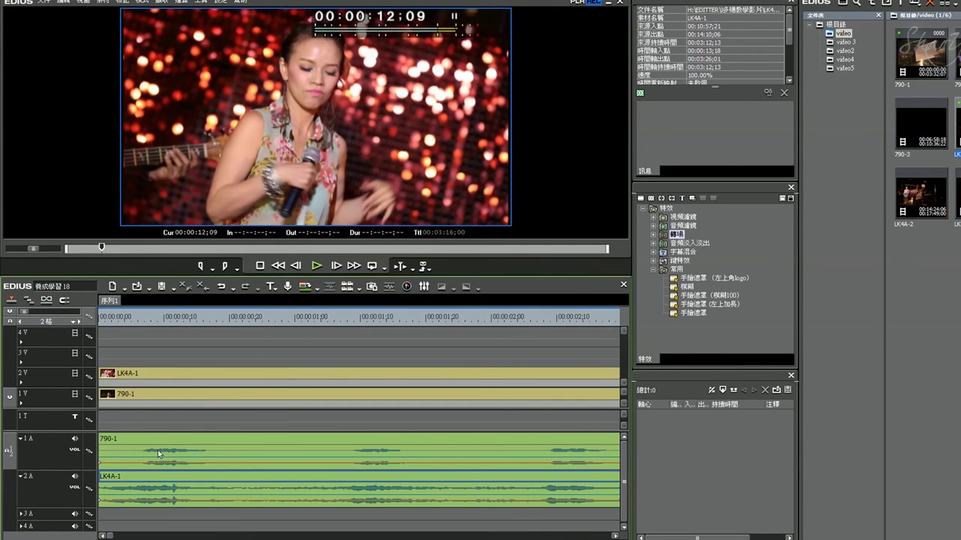
right_click(172, 466)
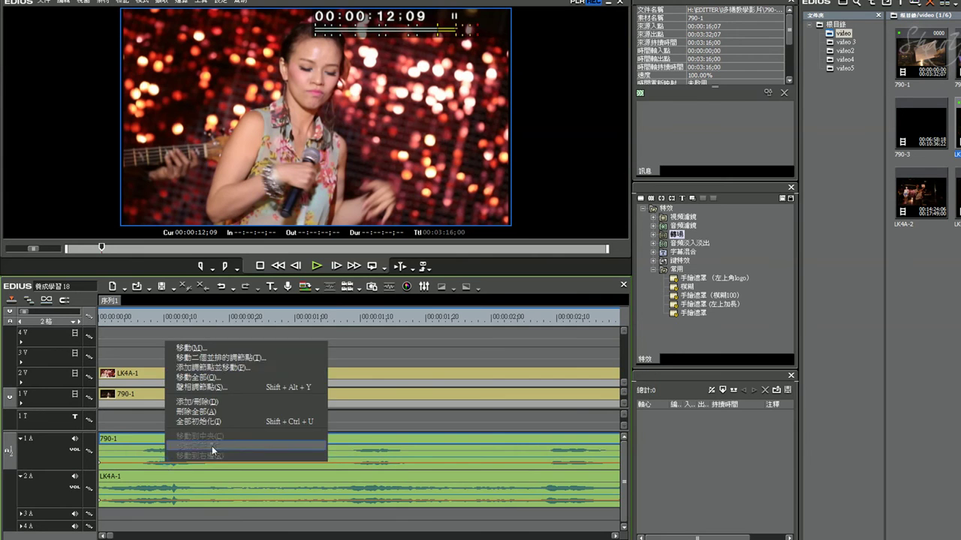
left_click(222, 357)
key("Return")
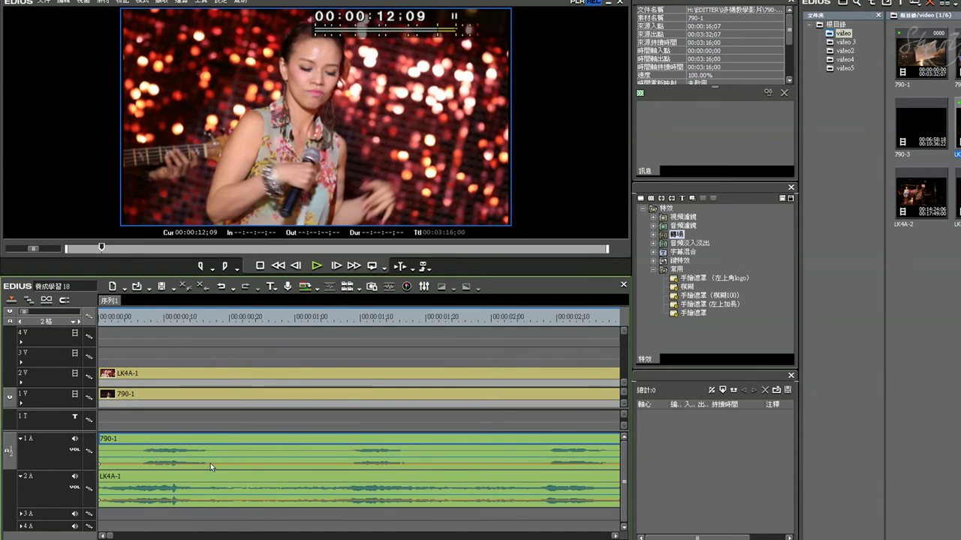
right_click(243, 499)
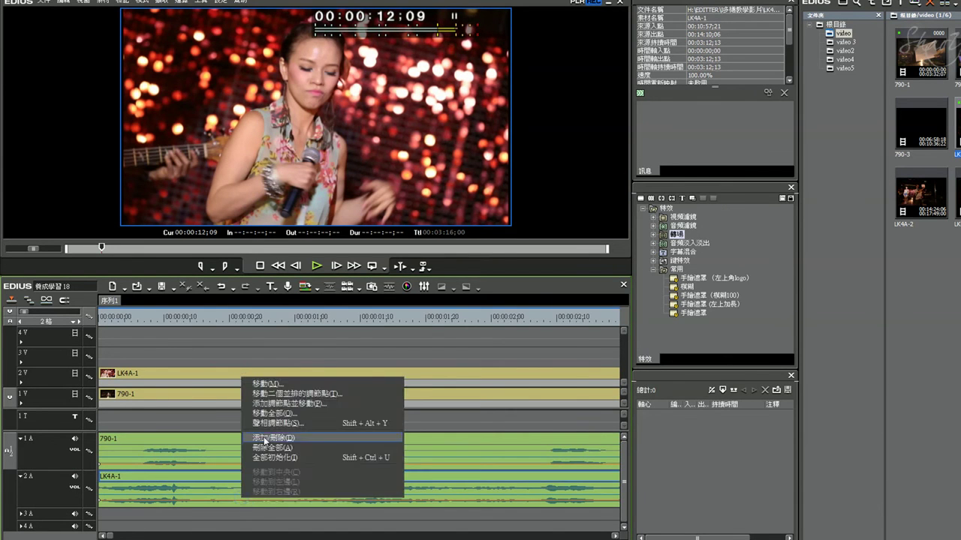
left_click(279, 394)
key("Return")
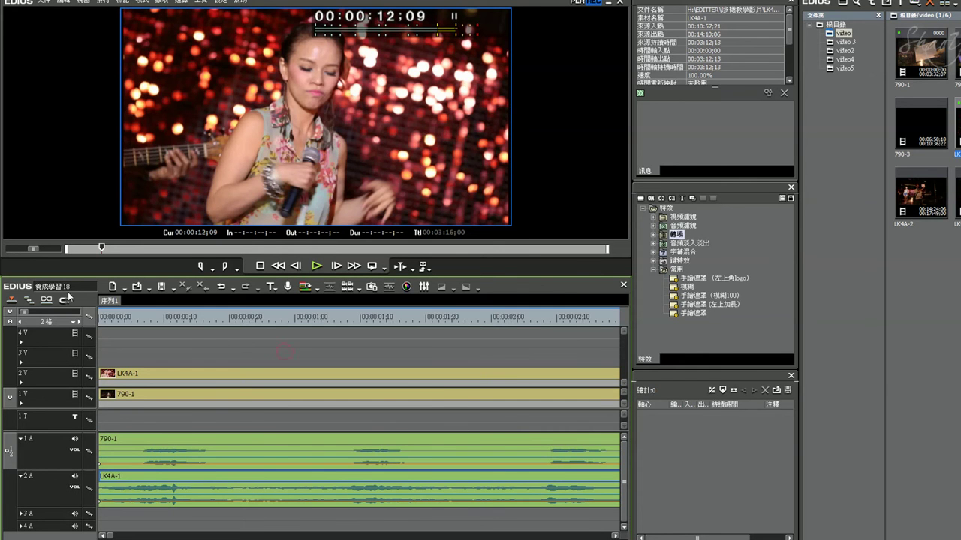
- Play the aligned clips from the start of the timeline at a wider time scale to check the audio sync
key("Home")
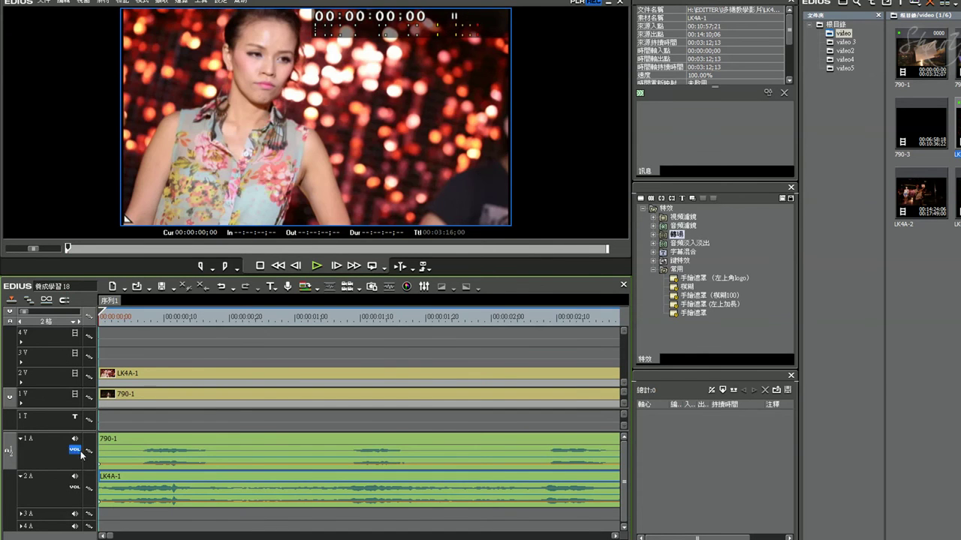
key("space")
key("ctrl+KP_Subtract")
key("ctrl+KP_Subtract")
key("ctrl+KP_Subtract")
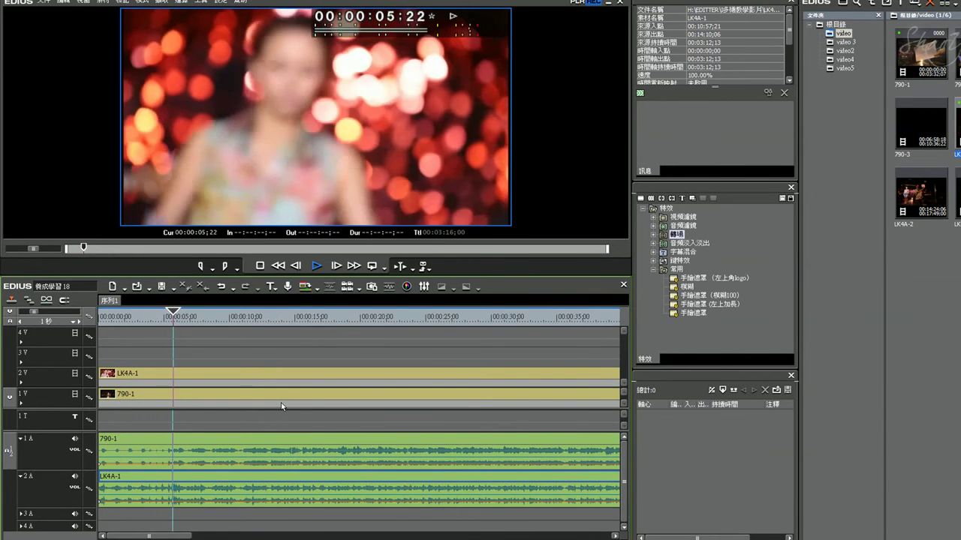
key("space")
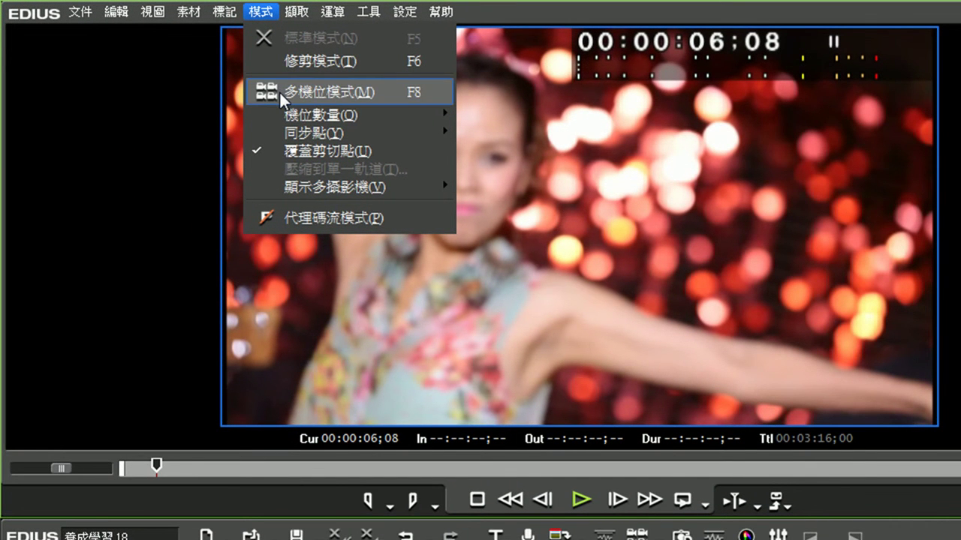
- Turn on multicam mode (多機位模式) and set the number of cameras to 2+主監視器
left_click(280, 91)
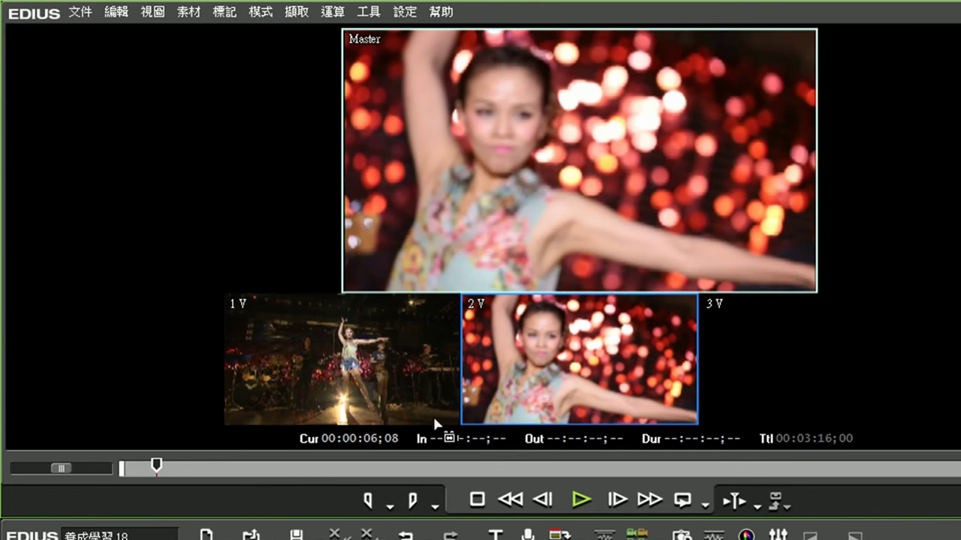
left_click(260, 12)
mouse_move(279, 111)
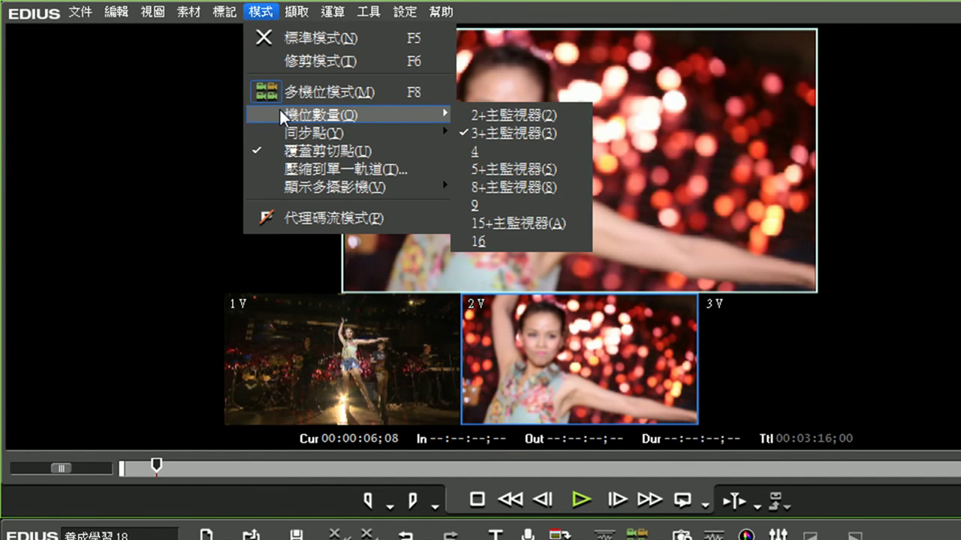
left_click(509, 115)
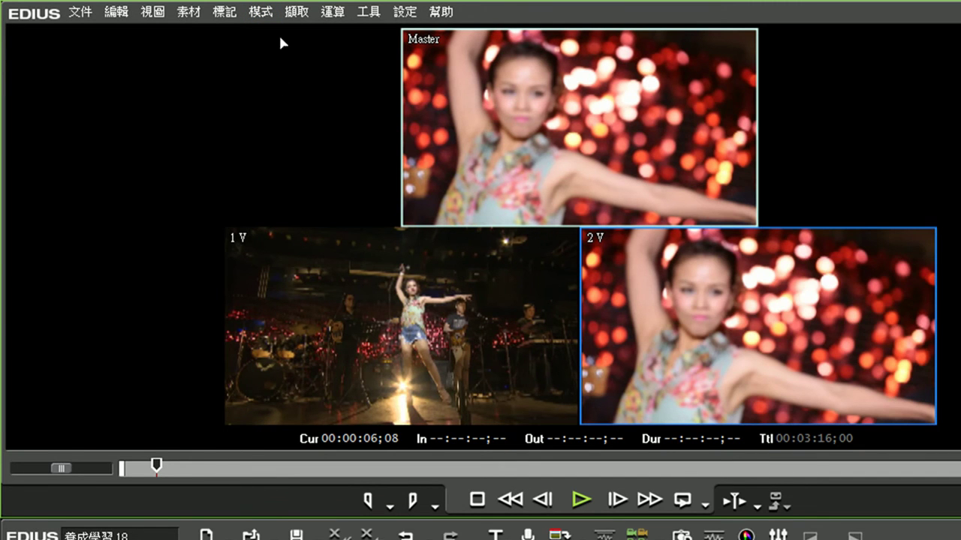
- Set the number of cameras to 3+主監視器 and return the playhead to the start of the timeline
left_click(261, 11)
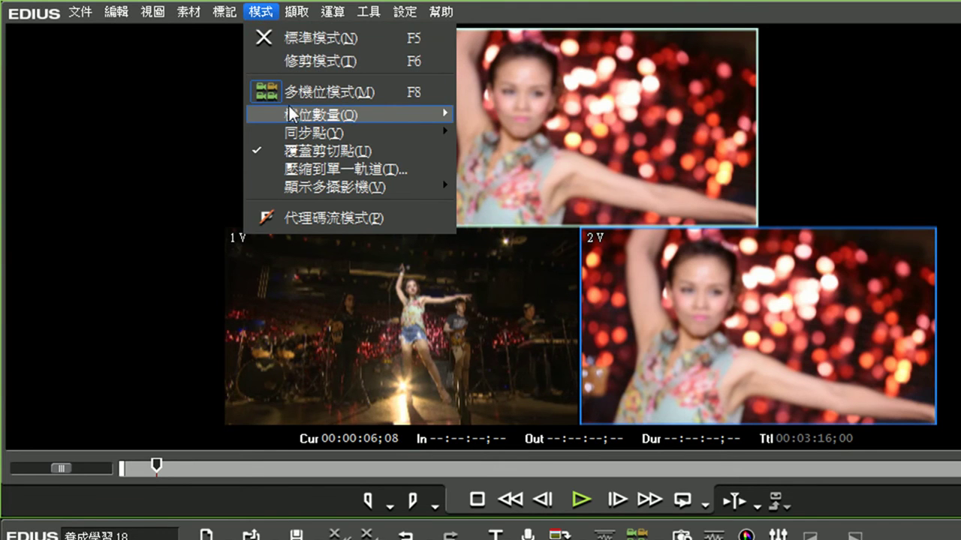
mouse_move(291, 114)
left_click(487, 131)
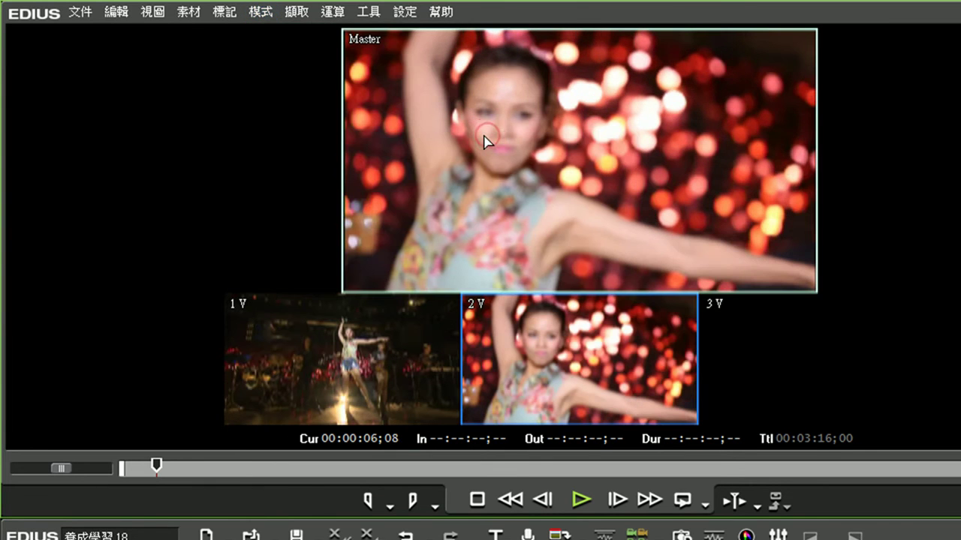
key("Home")
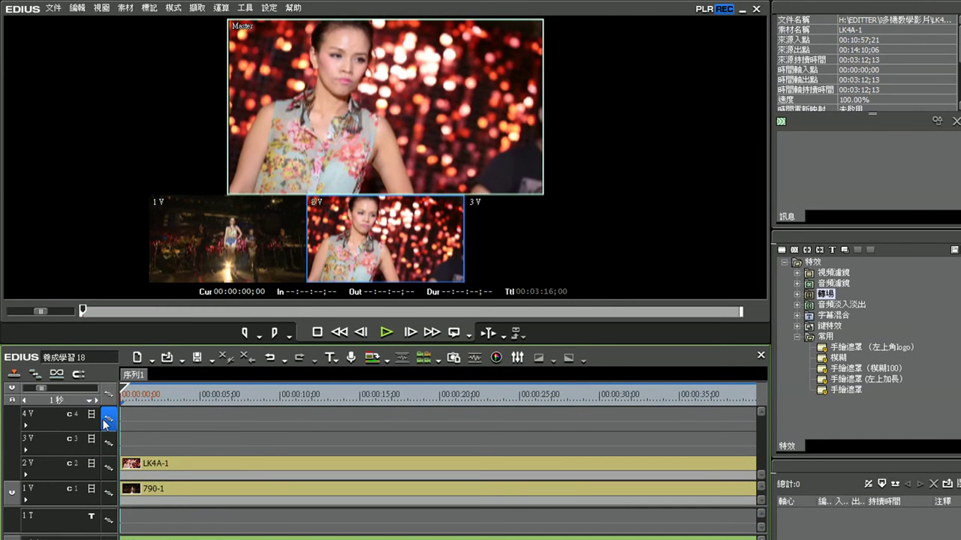
- Play the multicam sequence from the start, cut live between cameras 1 and 2 about every few seconds, ending on camera 1, and stop
key("space")
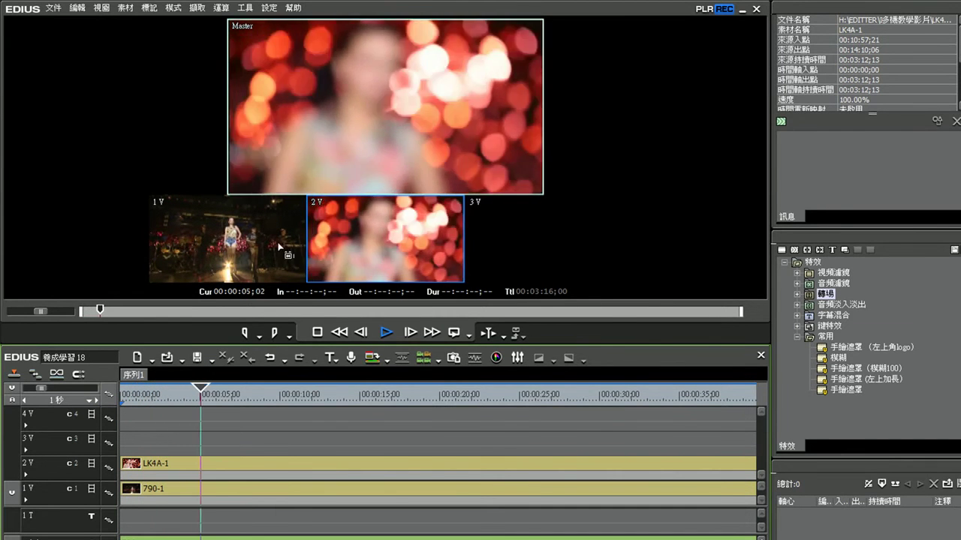
left_click(272, 247)
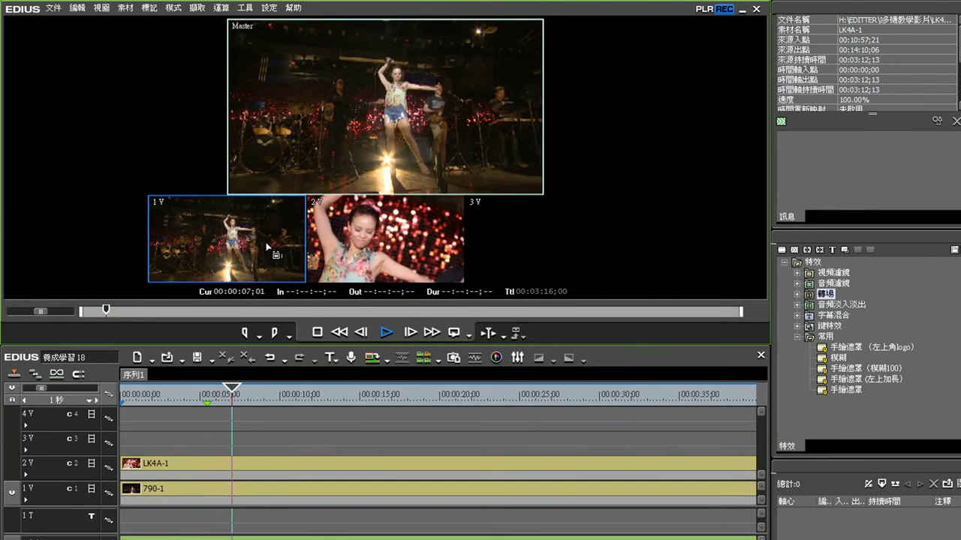
left_click(335, 240)
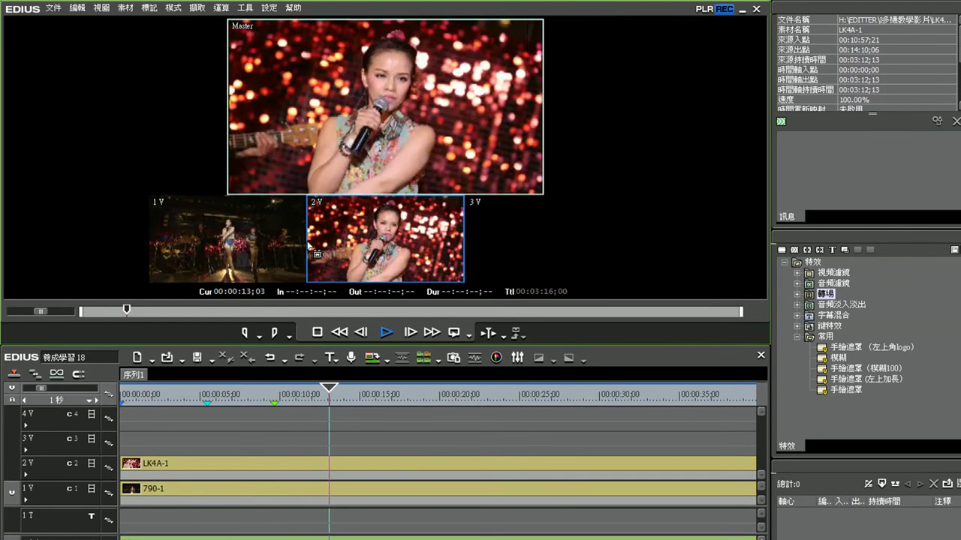
left_click(283, 250)
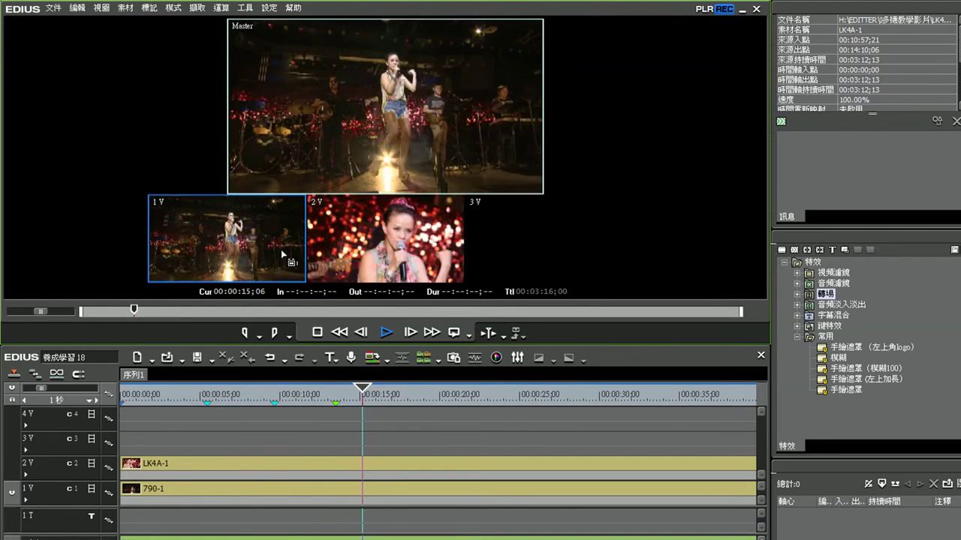
left_click(386, 245)
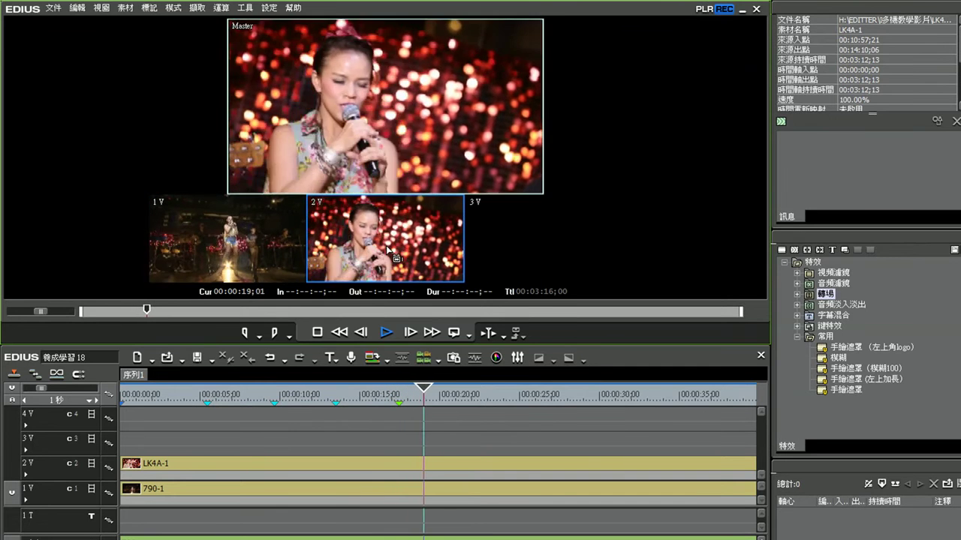
left_click(252, 255)
key("space")
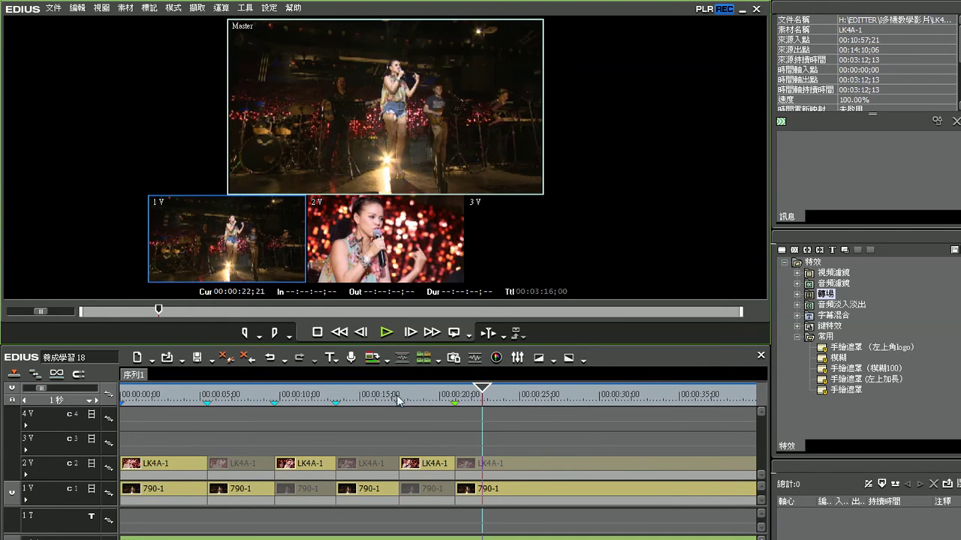
- Replay from about 00:00:11;28 and re-cut live to camera 1, camera 2 and back to camera 1, stopping at 00:00:27;04
left_click_drag(445, 397, 311, 402)
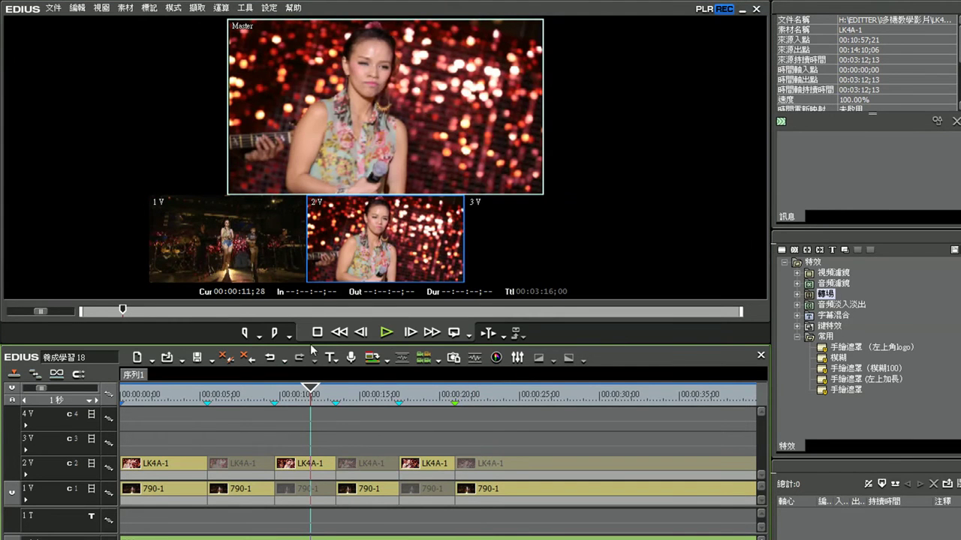
left_click(385, 332)
left_click(267, 252)
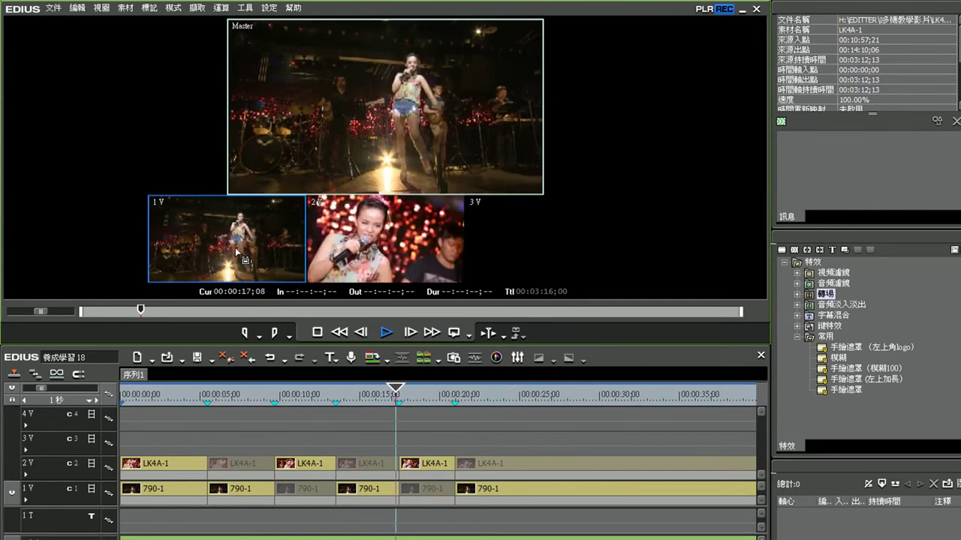
left_click(385, 256)
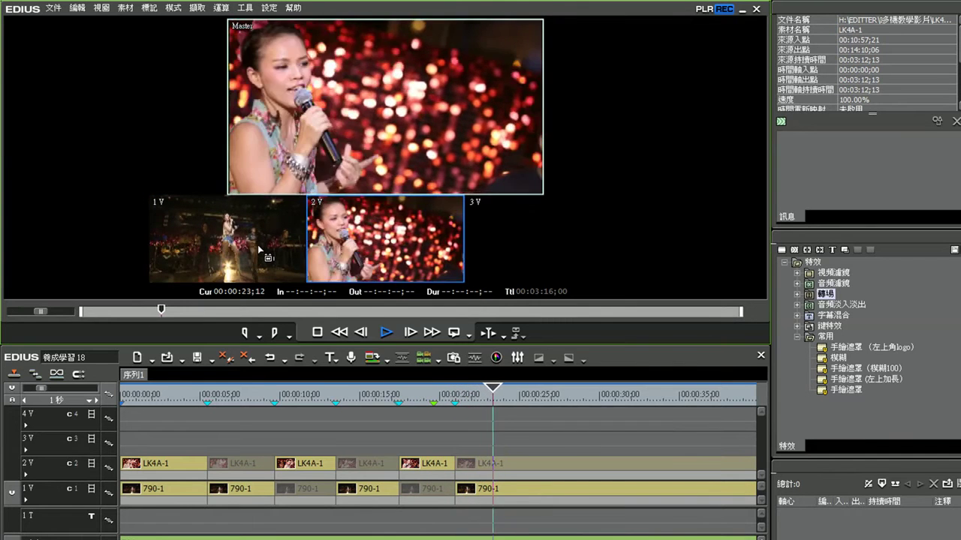
left_click(258, 245)
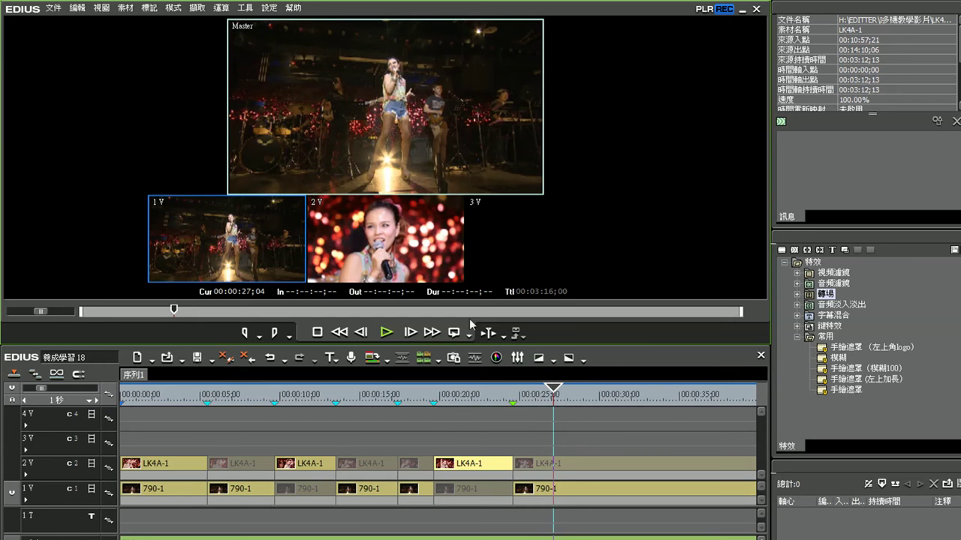
- Shift the cut point at 00:00:19;19 to 00:00:20;12 on the timeline
left_click(434, 405)
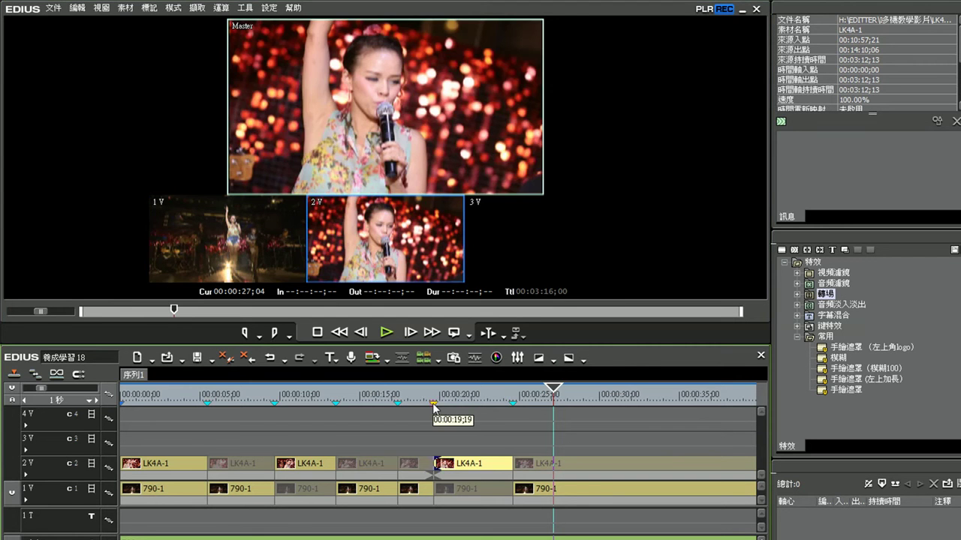
left_click_drag(434, 405, 446, 405)
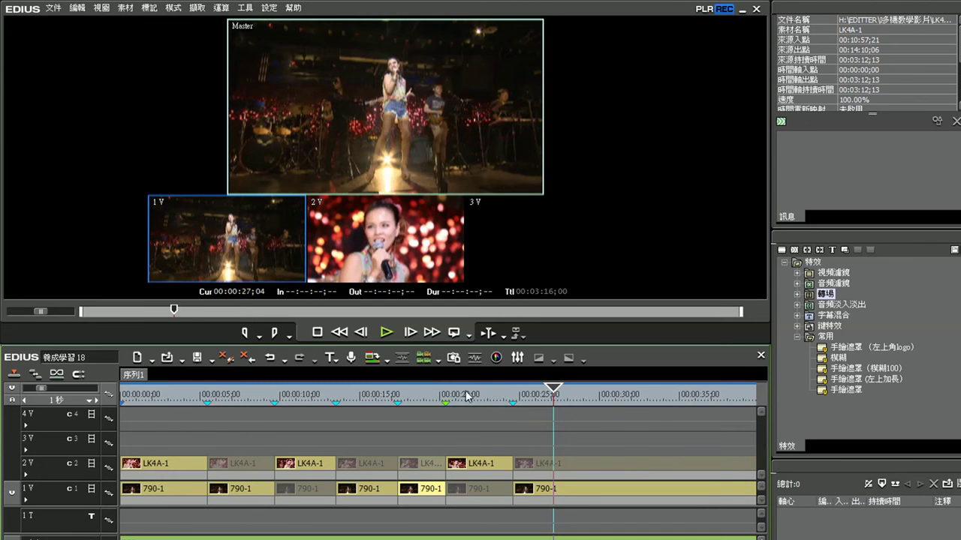
- Switch the segment starting at the 00:00:20;12 cut point to camera 1 and back to camera 2
left_click(447, 404)
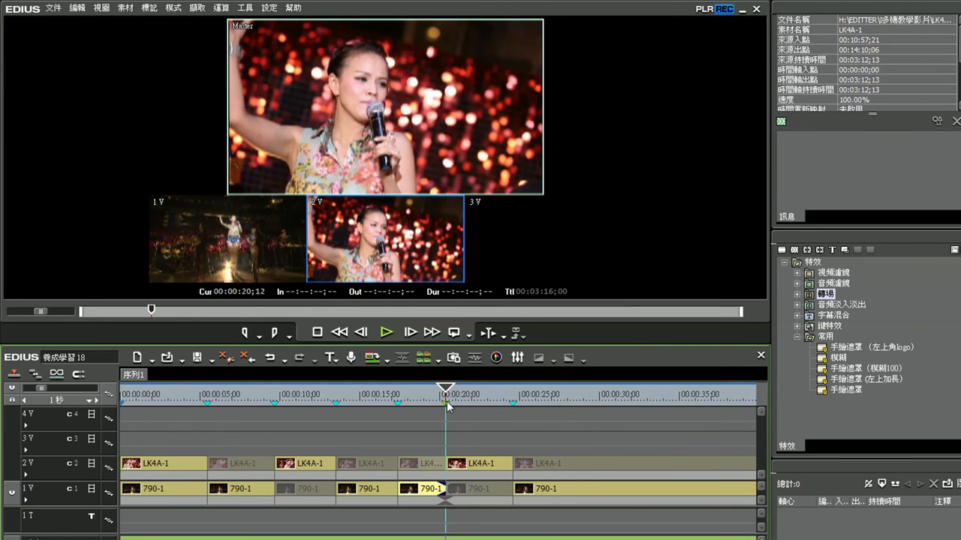
left_click(254, 246)
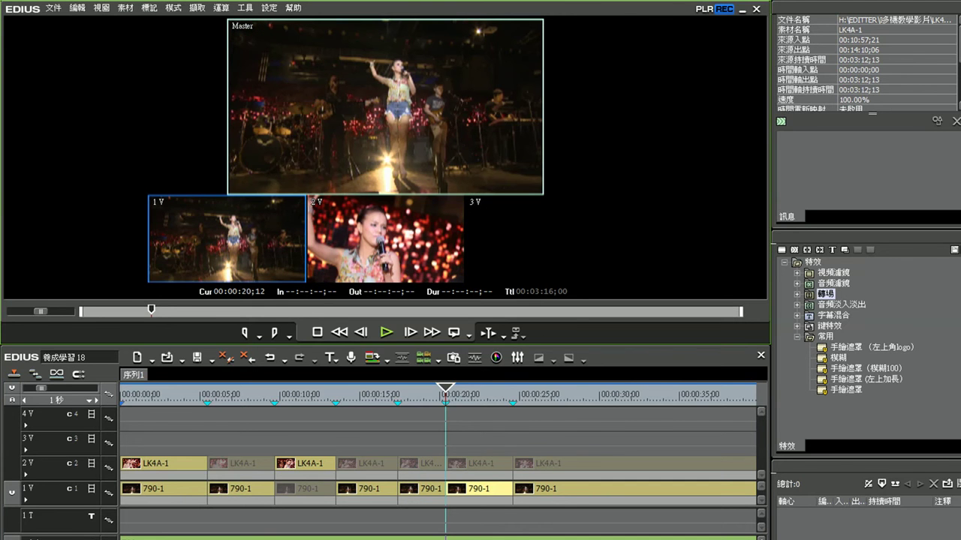
left_click(384, 268)
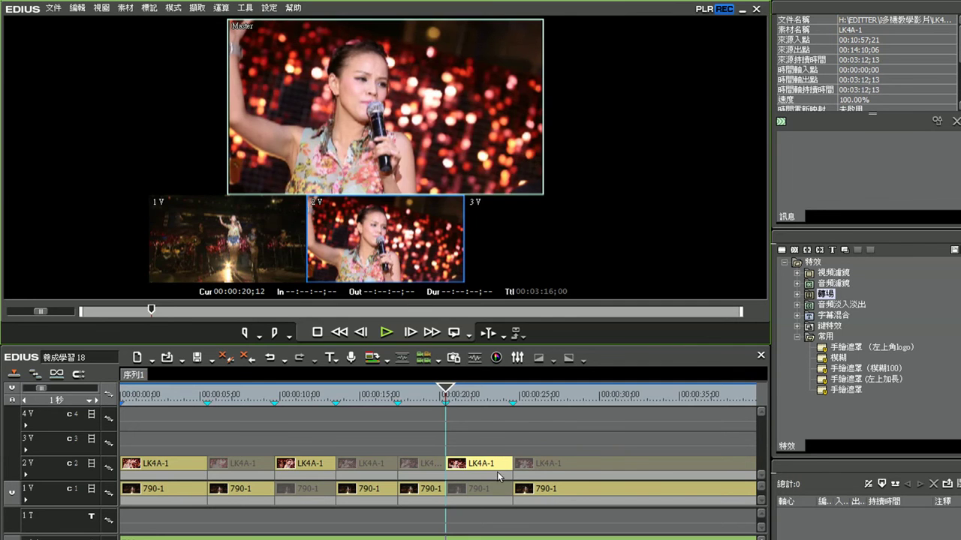
- Cut to camera 1 at 00:00:13;03, trying camera 2 for that segment before choosing camera 1 again
left_click_drag(445, 394, 300, 400)
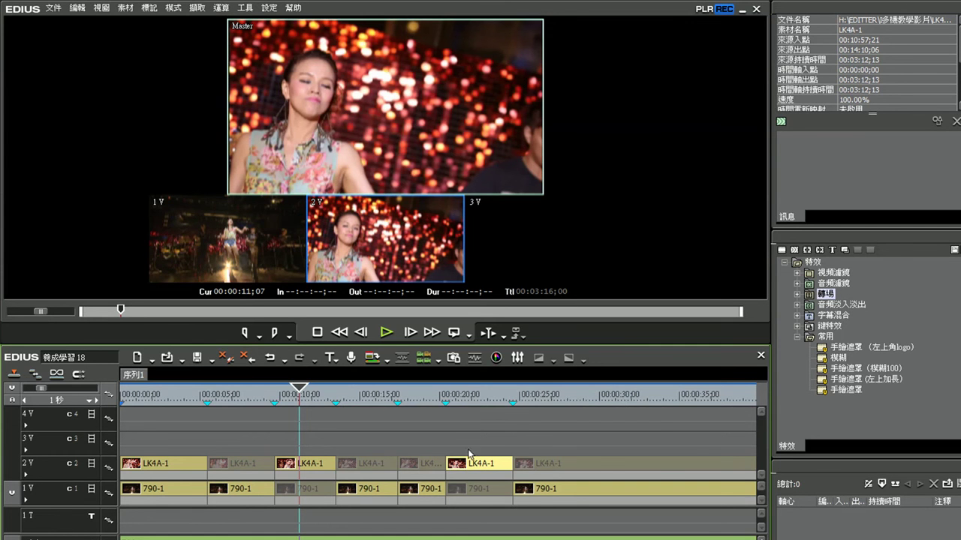
left_click(329, 398)
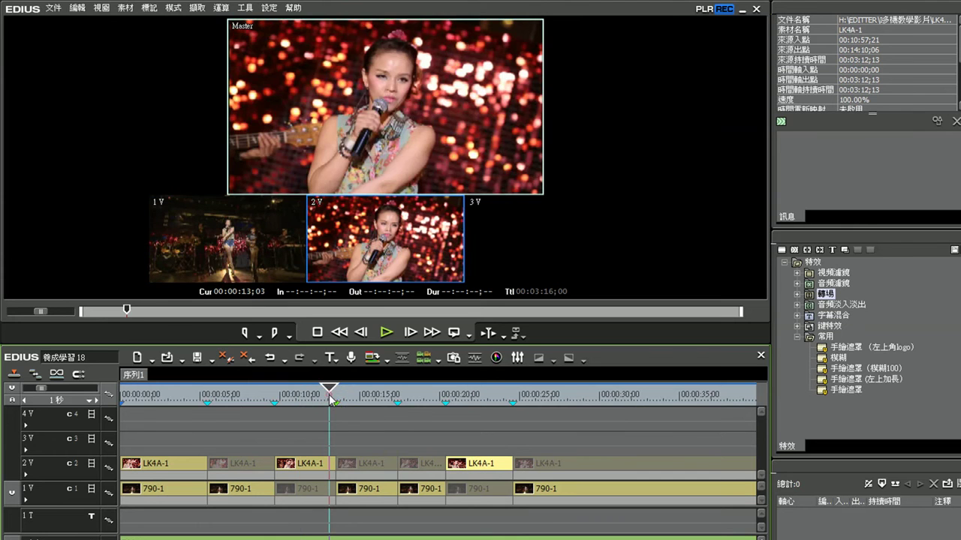
key("1")
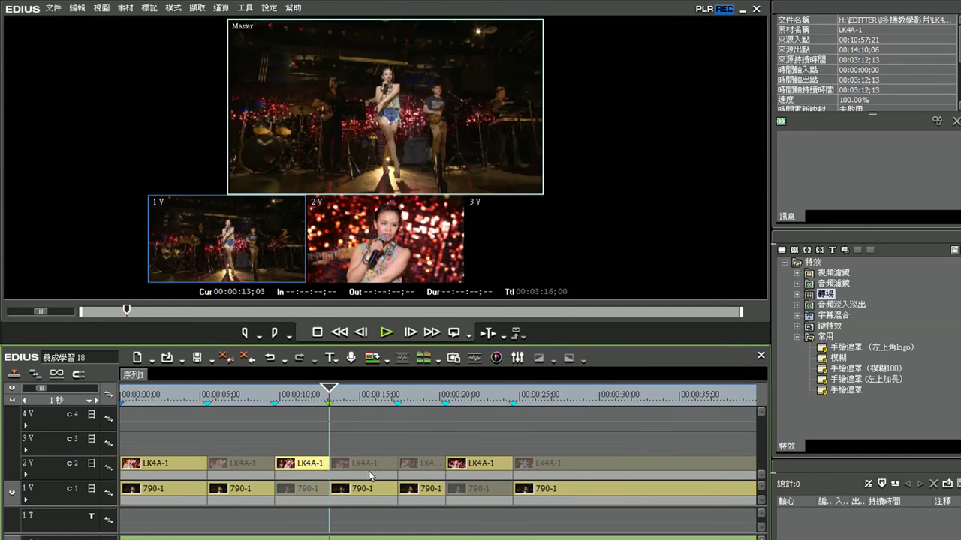
left_click(381, 246)
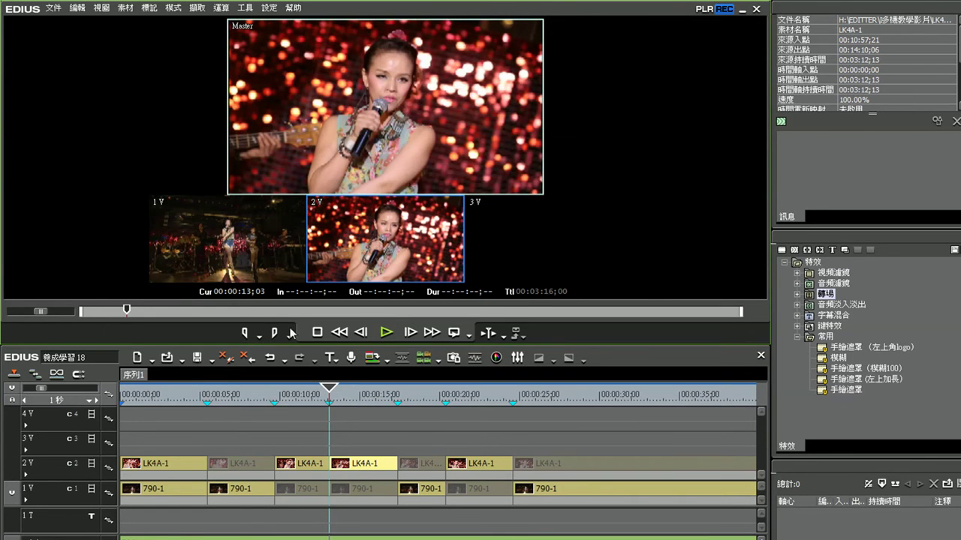
left_click(255, 259)
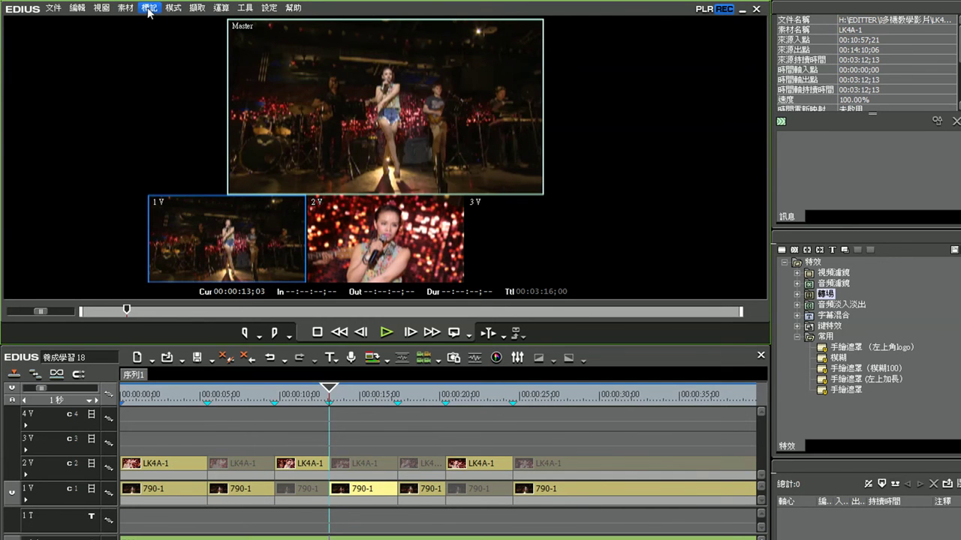
- Turn off multicam mode and delete all clips from the timeline
key("F8")
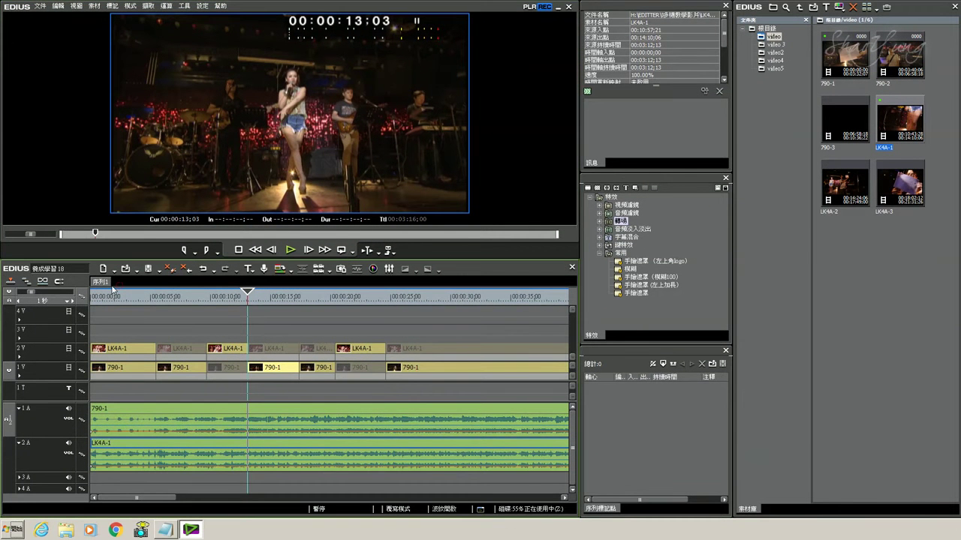
left_click(117, 299)
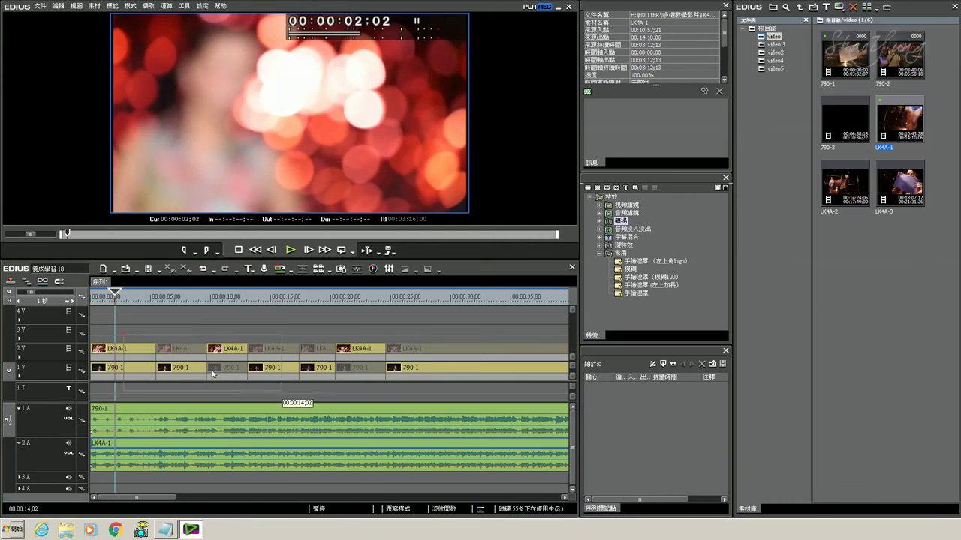
key("ctrl+a")
key("Delete")
- From the video2 folder, place 宇多星 PGM, CAM1, CAM2 and CAM3 on tracks 1V to 4V at the timeline's start
left_click(820, 339)
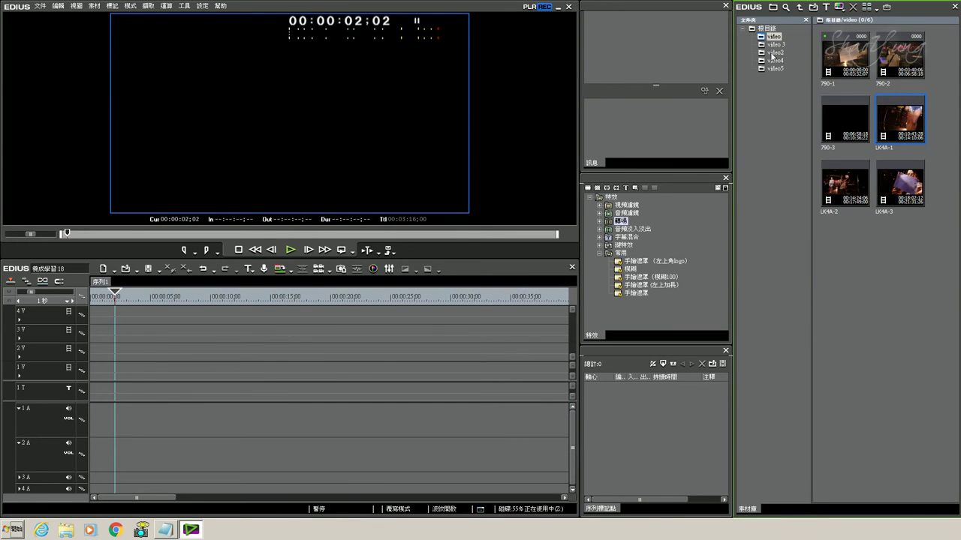
left_click(773, 52)
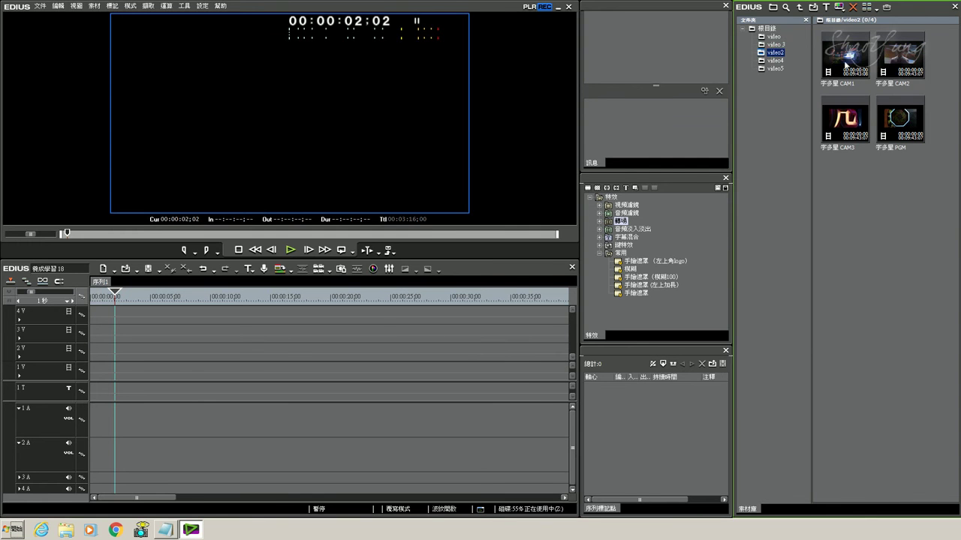
left_click_drag(895, 140, 94, 371)
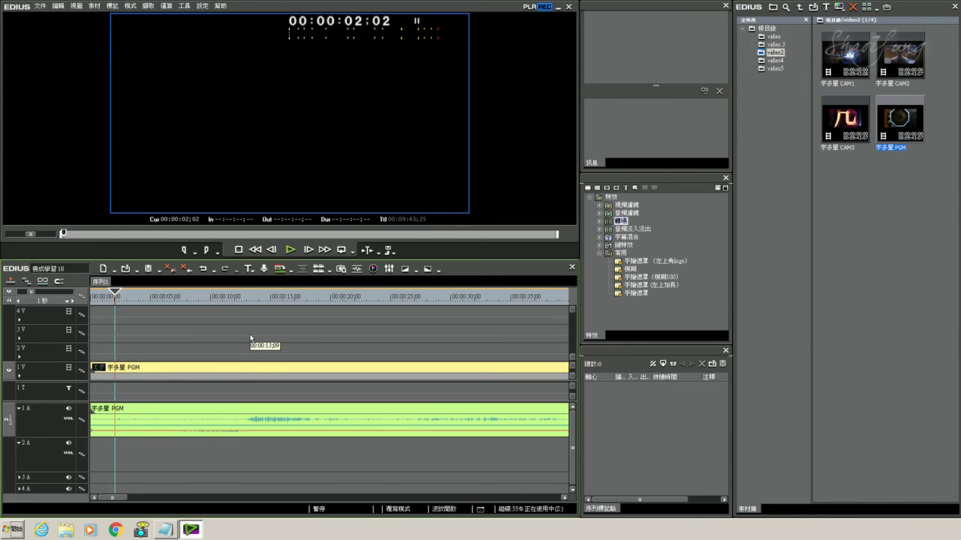
left_click_drag(851, 84, 105, 350)
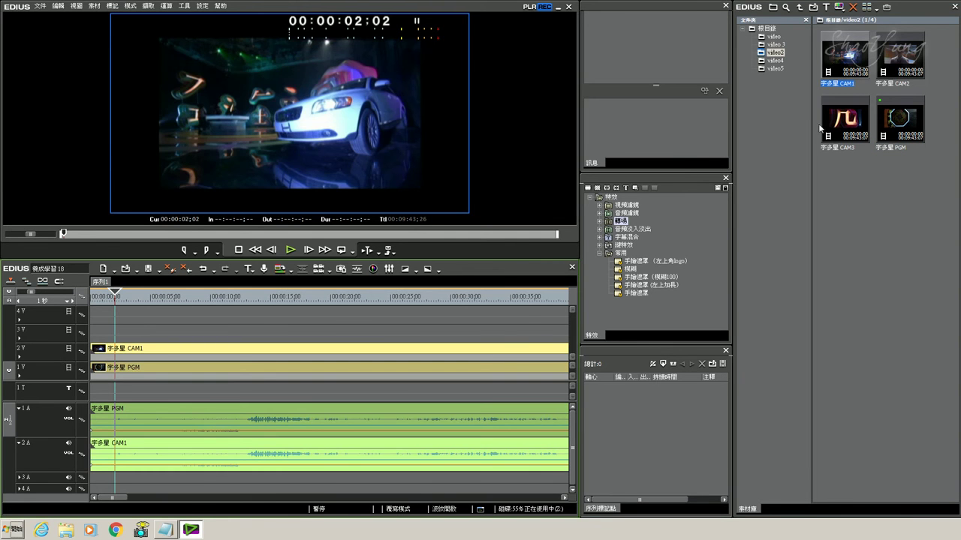
left_click_drag(896, 56, 150, 329)
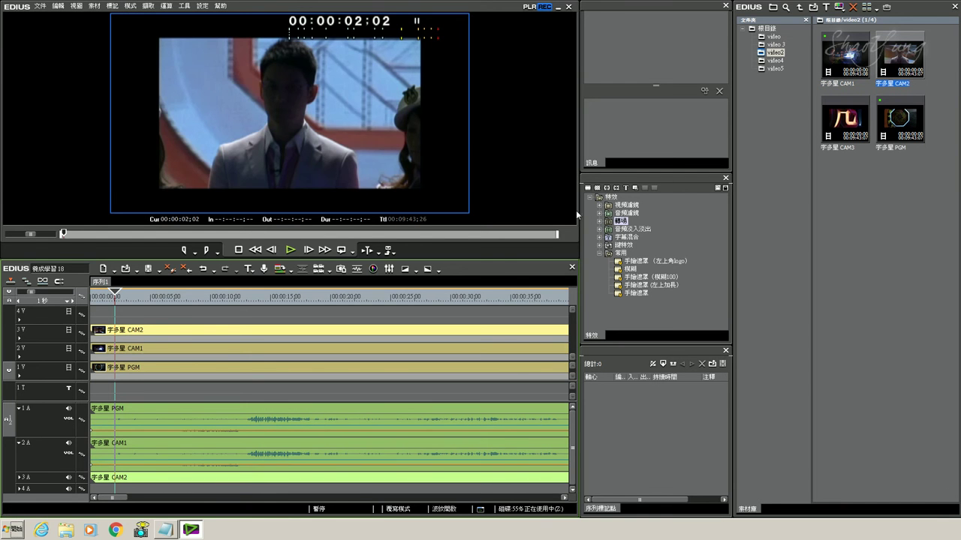
left_click_drag(855, 141, 75, 315)
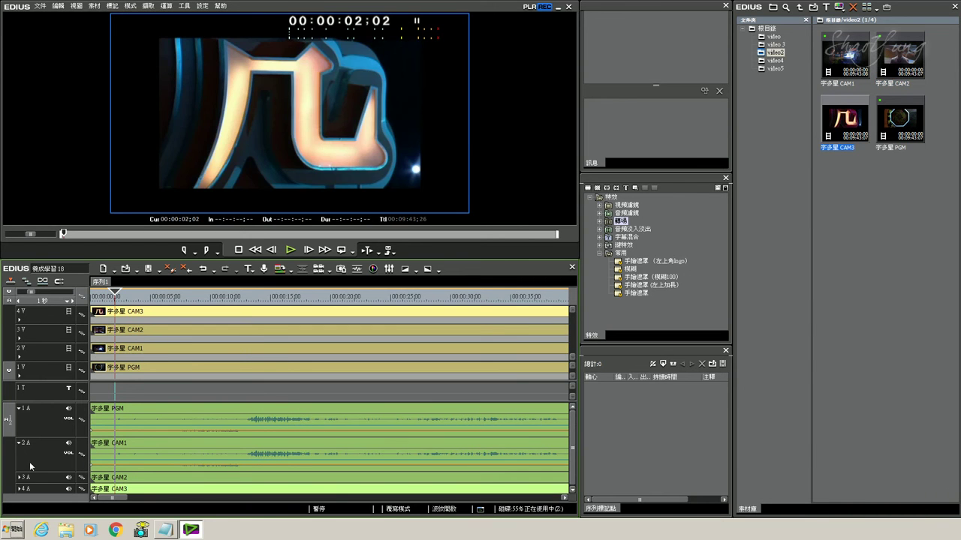
- Expand audio tracks 3A and 4A to show their waveforms and enlarge the timeline area to fit all tracks
left_click(19, 476)
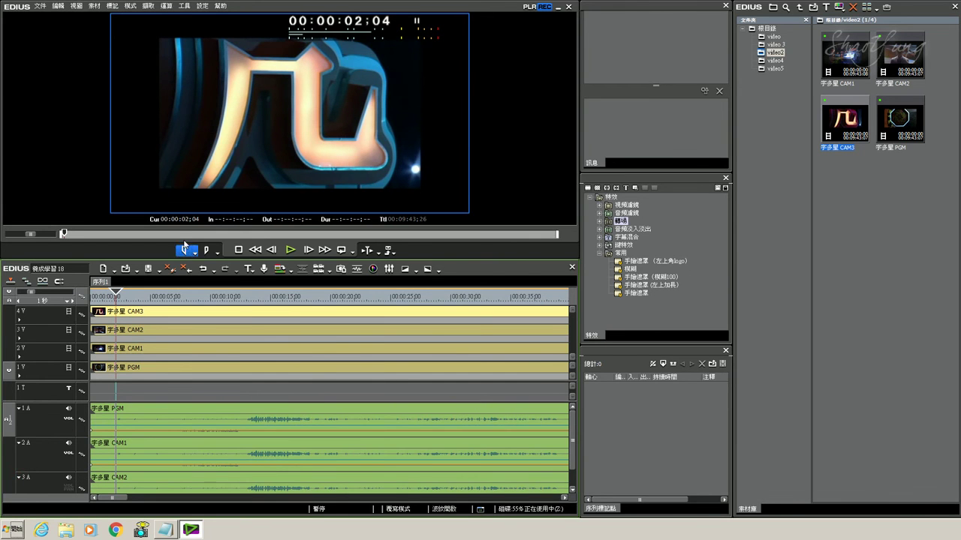
left_click_drag(161, 257, 162, 189)
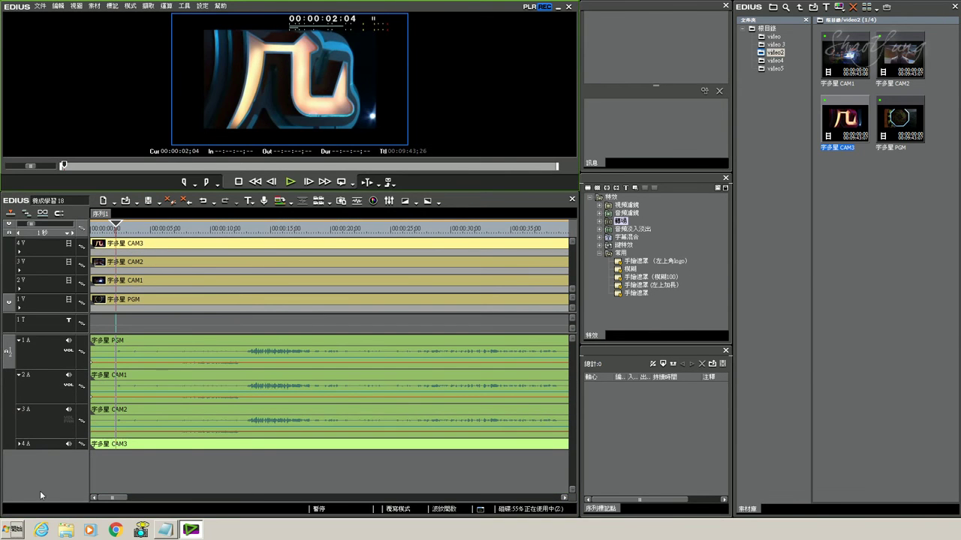
left_click(18, 444)
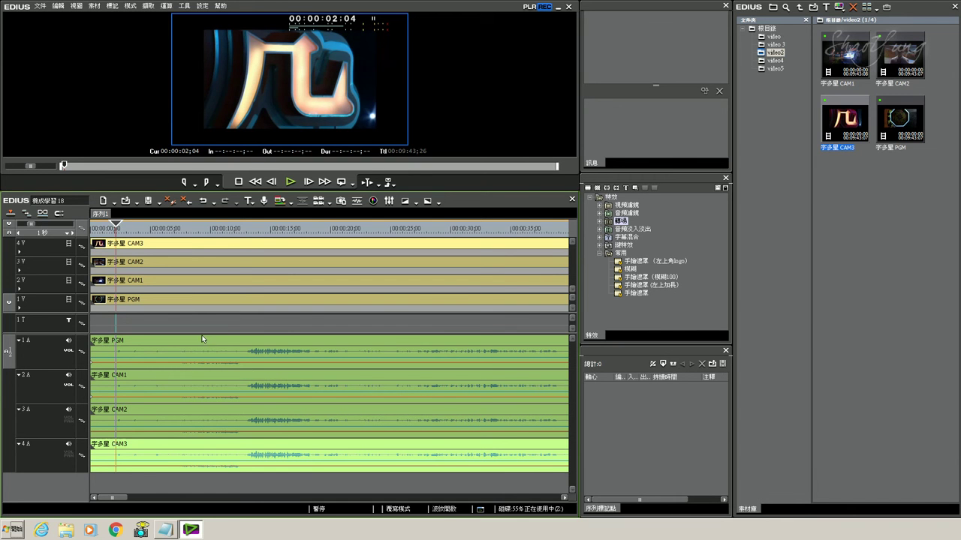
- Mute audio tracks 4A, 3A and 2A, leaving only the PGM audio on 1A active
left_click(60, 438)
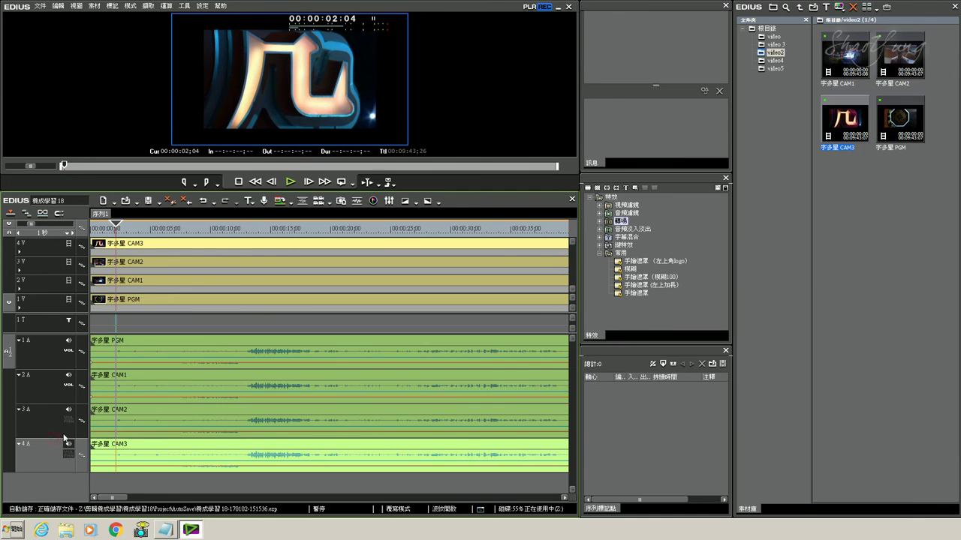
left_click(67, 445)
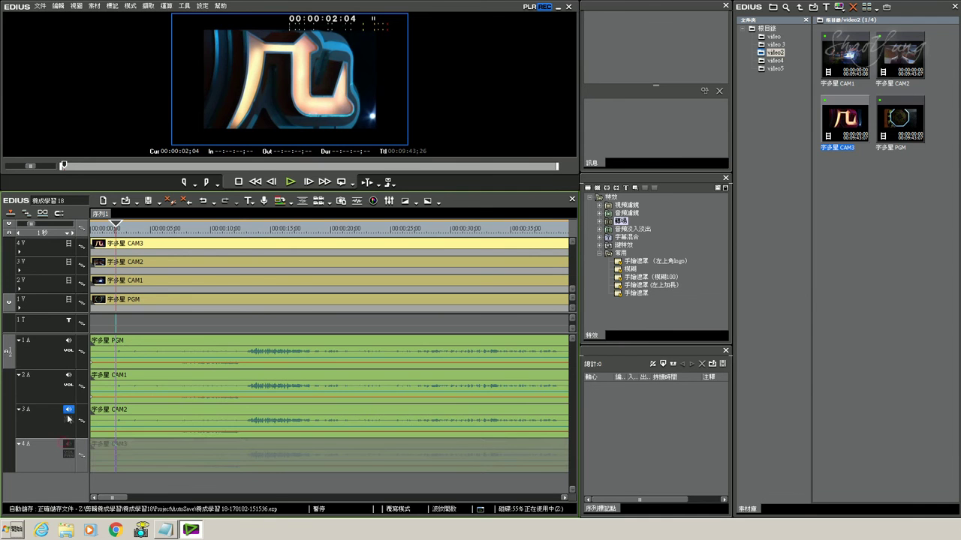
left_click(67, 411)
left_click(68, 375)
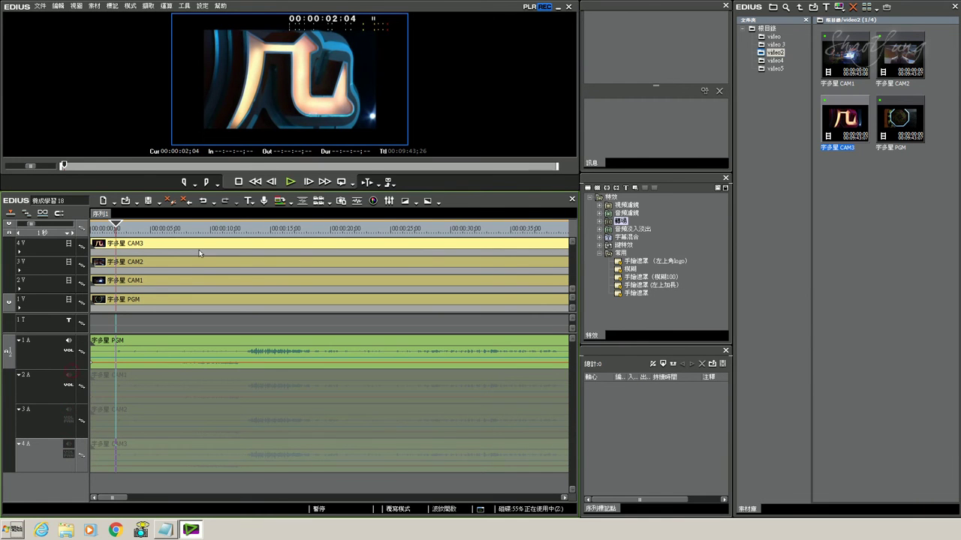
- Collapse audio tracks 1A, 2A, 3A and 4A so that their waveforms are hidden
left_click_drag(12, 345, 33, 345)
left_click(19, 340)
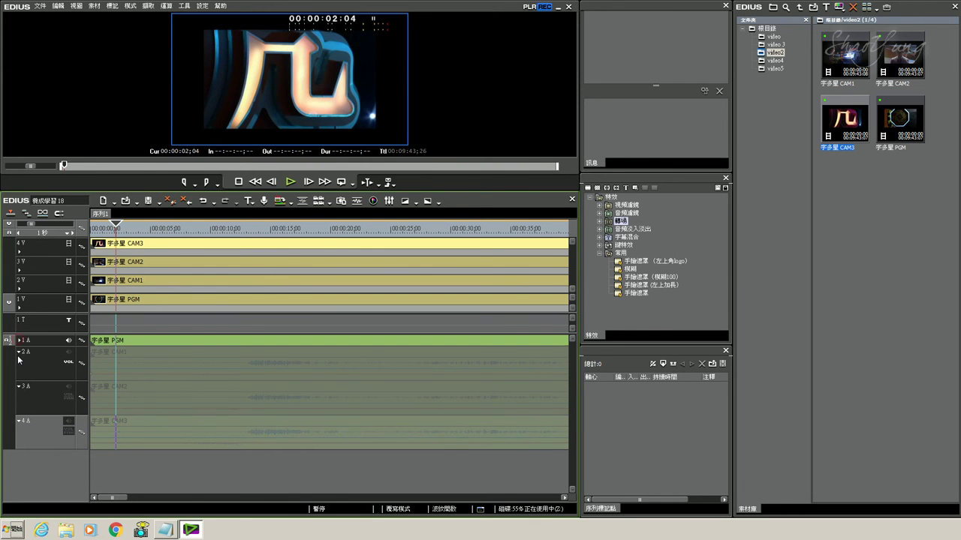
left_click(19, 353)
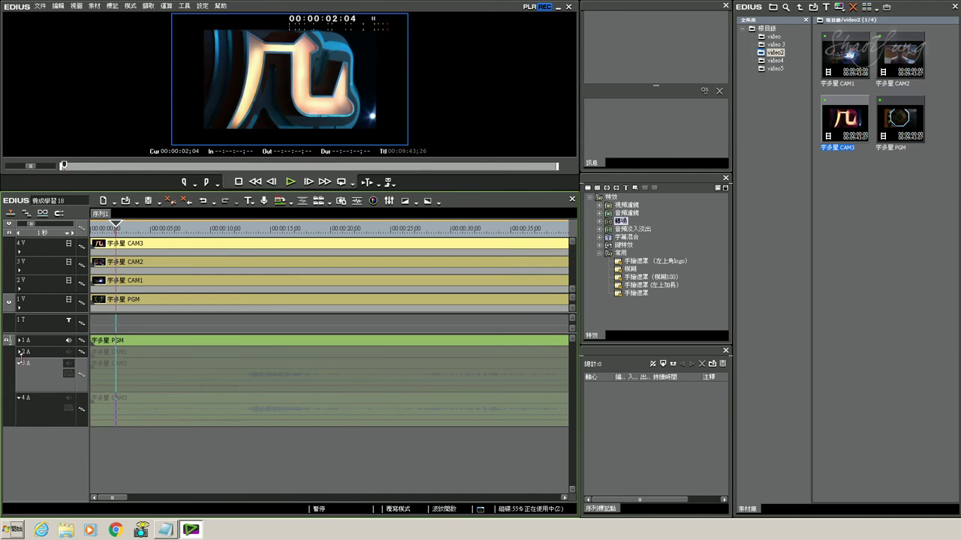
left_click(18, 363)
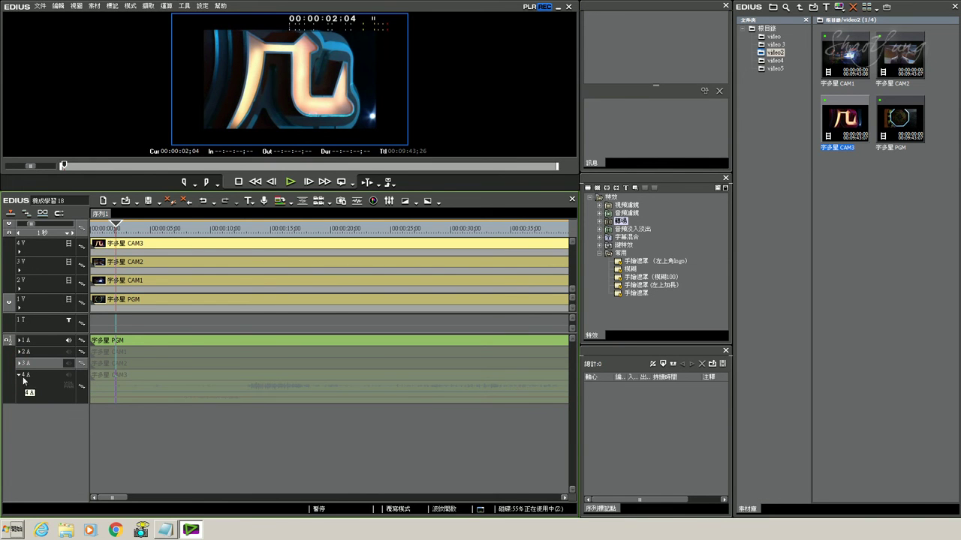
left_click(19, 374)
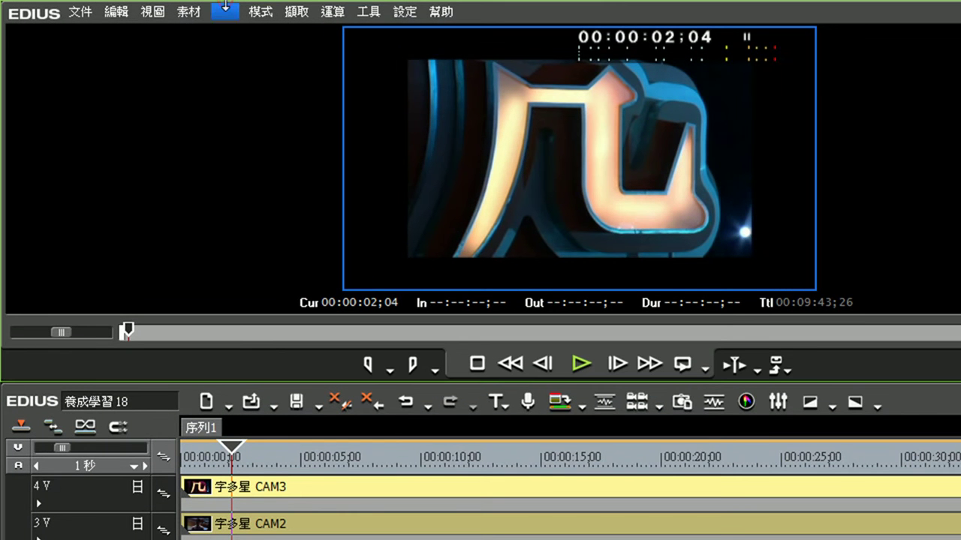
- Set the multicam camera count to 5+主監視器 and turn on multicam mode
left_click(282, 11)
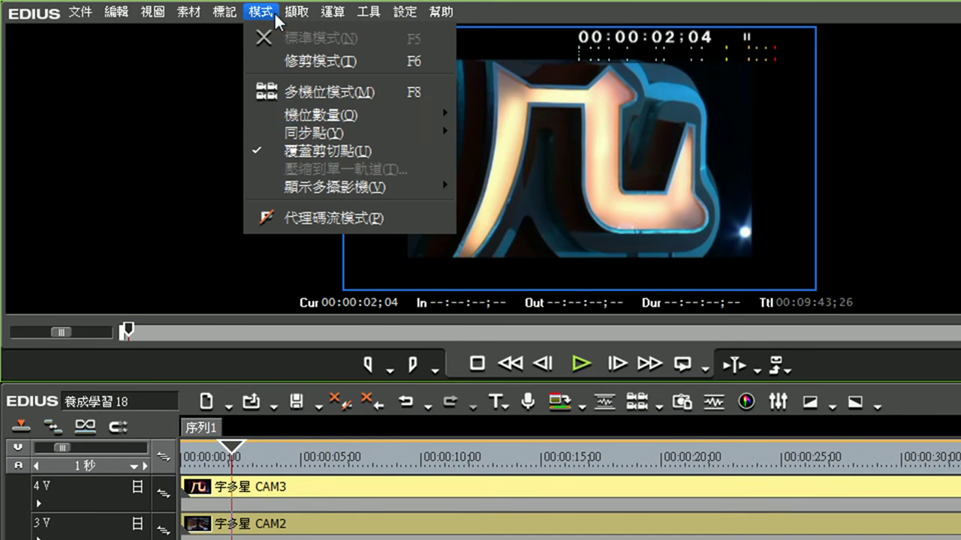
mouse_move(338, 115)
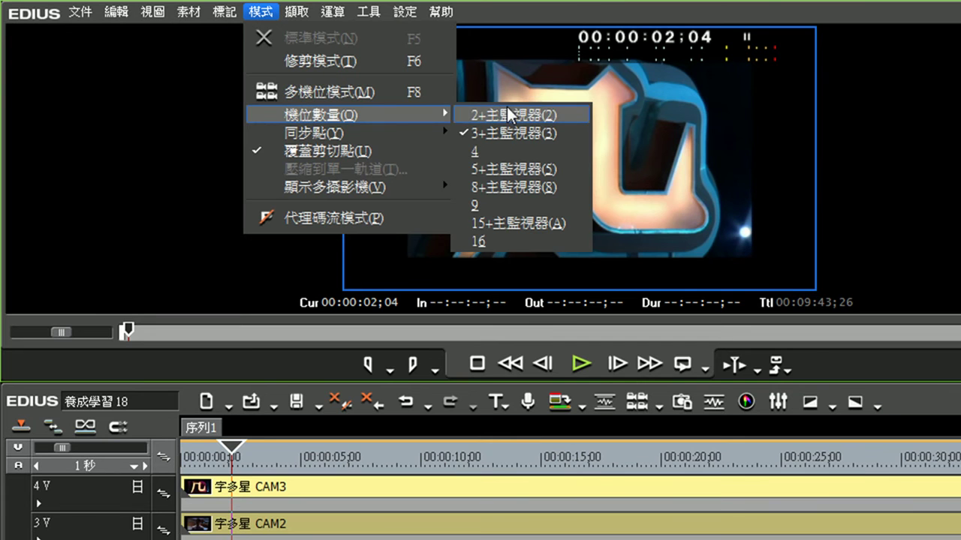
left_click(490, 165)
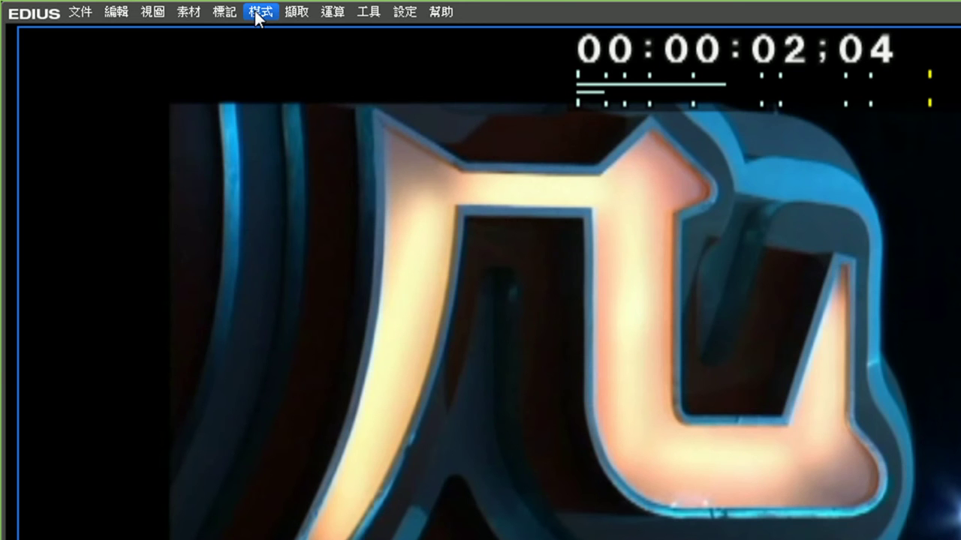
left_click(256, 12)
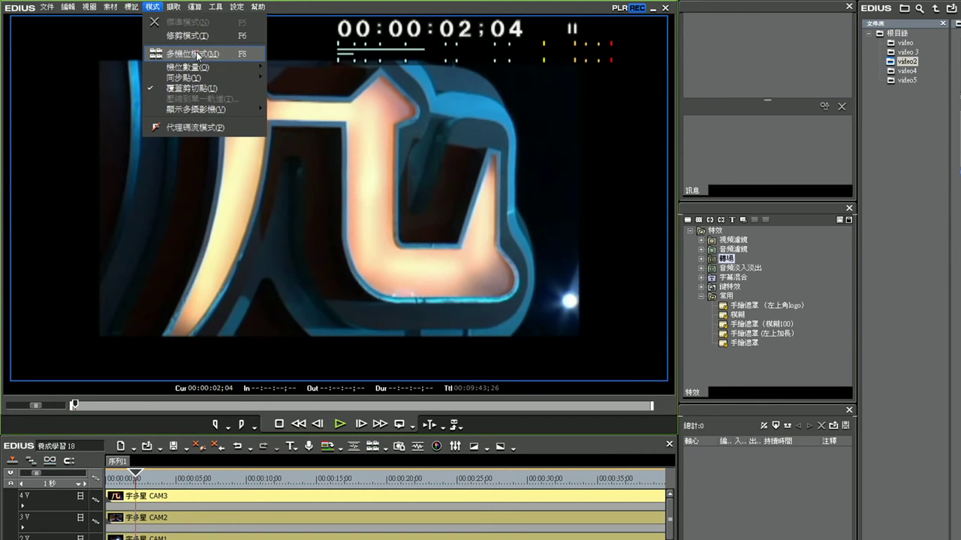
left_click(197, 55)
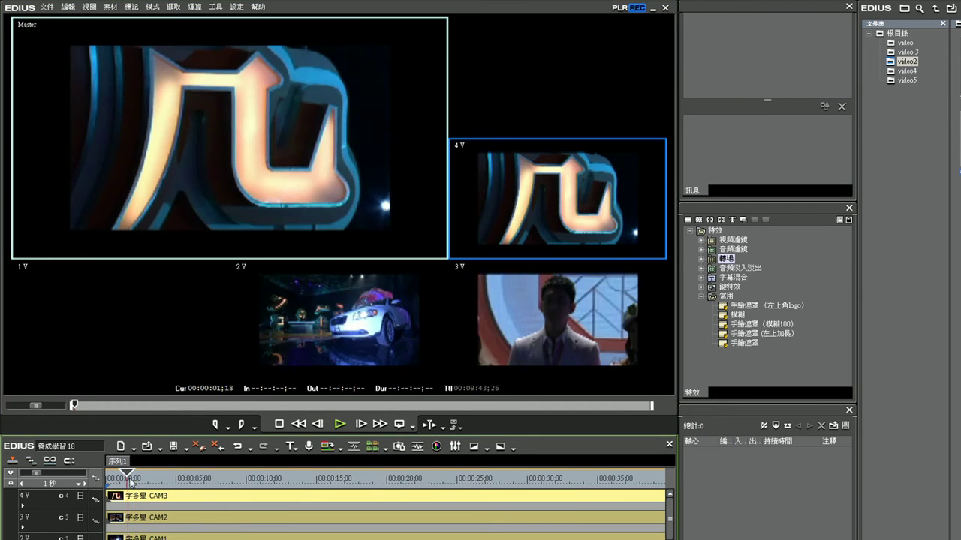
- Play the four synced sources from the timeline's start, stop, and return the playhead to about 00:00:02;14
key("Home")
key("space")
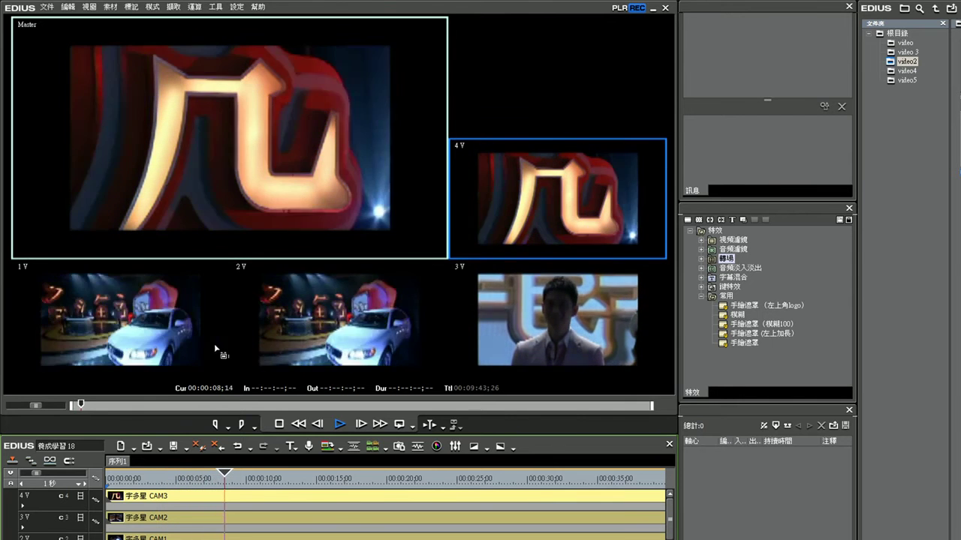
key("space")
left_click_drag(173, 475, 141, 475)
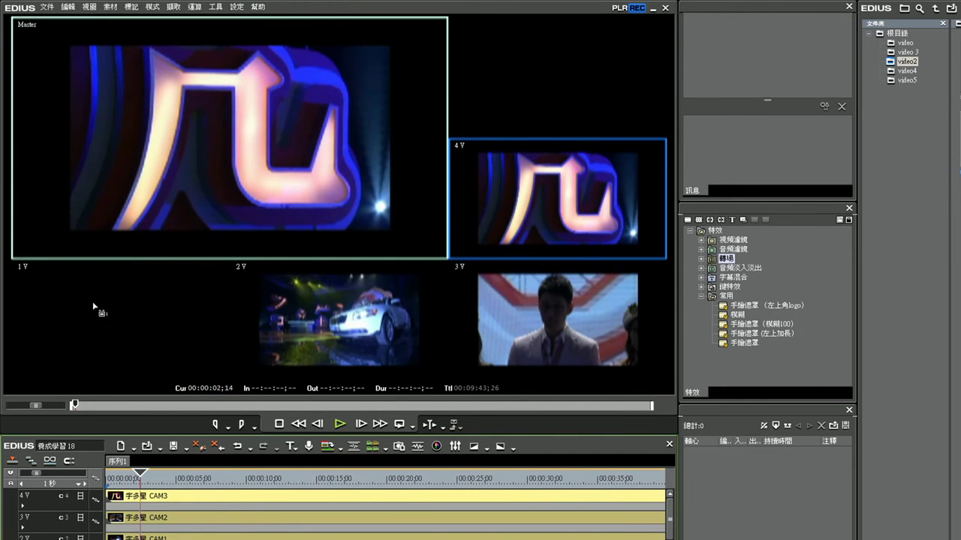
- Play the timeline and cut live from 4V to 1V, then alternate 3V, 1V, 3V and 1V, stopping at about 26 seconds
key("space")
left_click(177, 298)
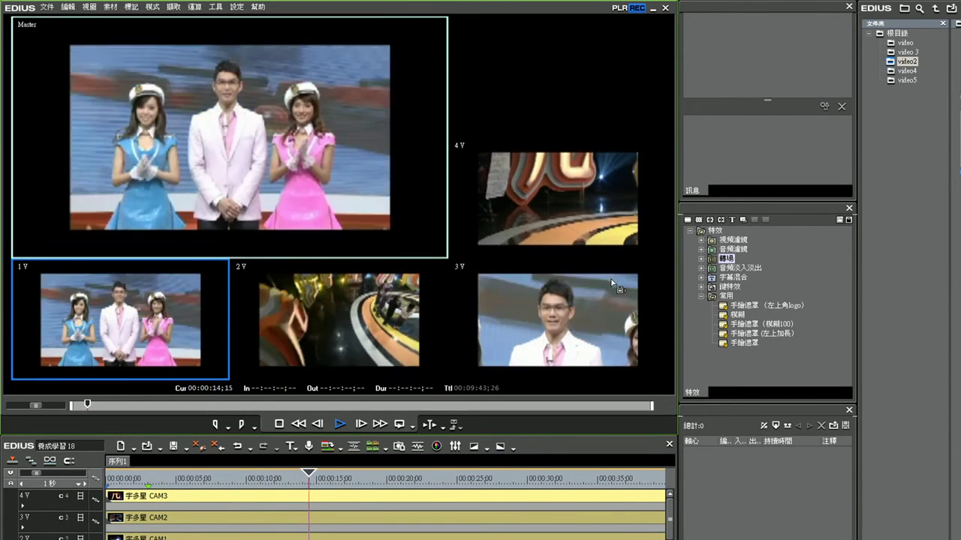
left_click(611, 283)
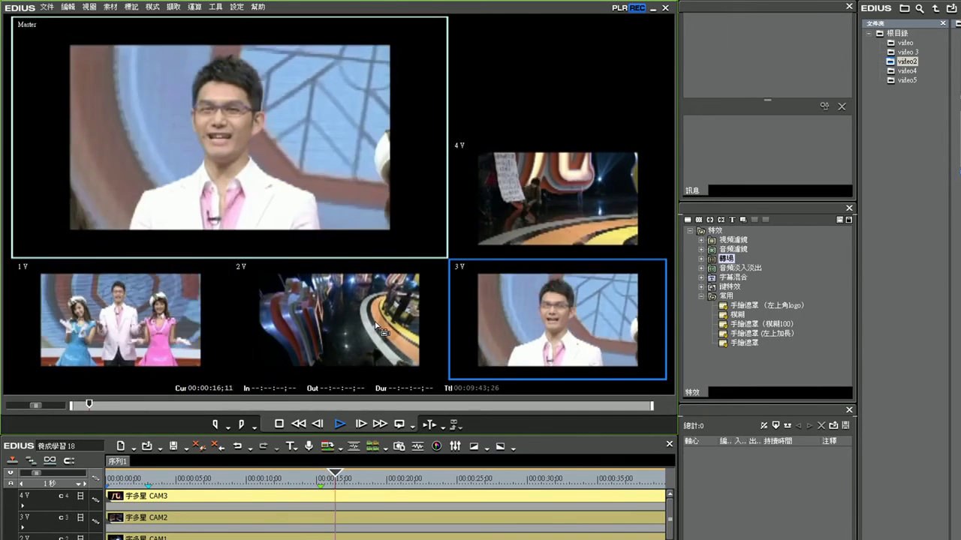
left_click(135, 328)
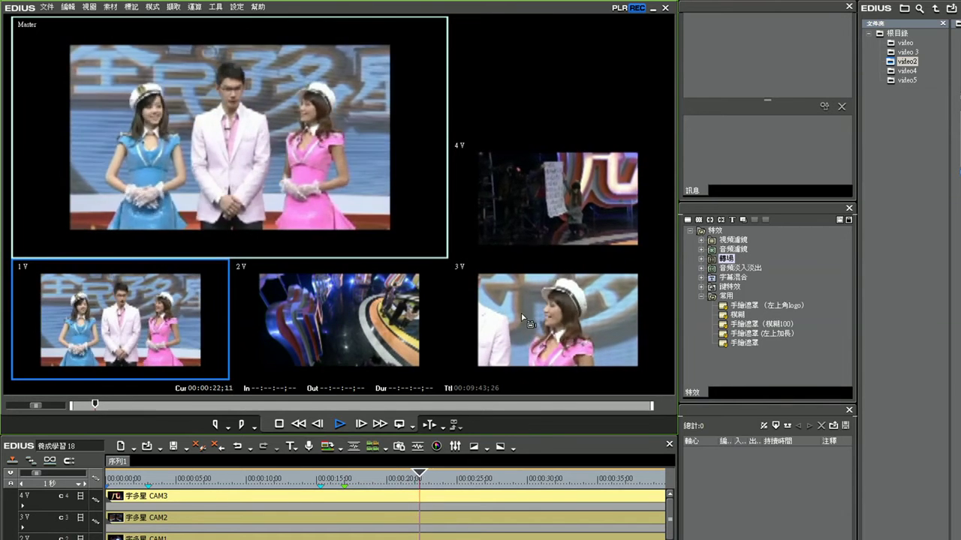
left_click(524, 318)
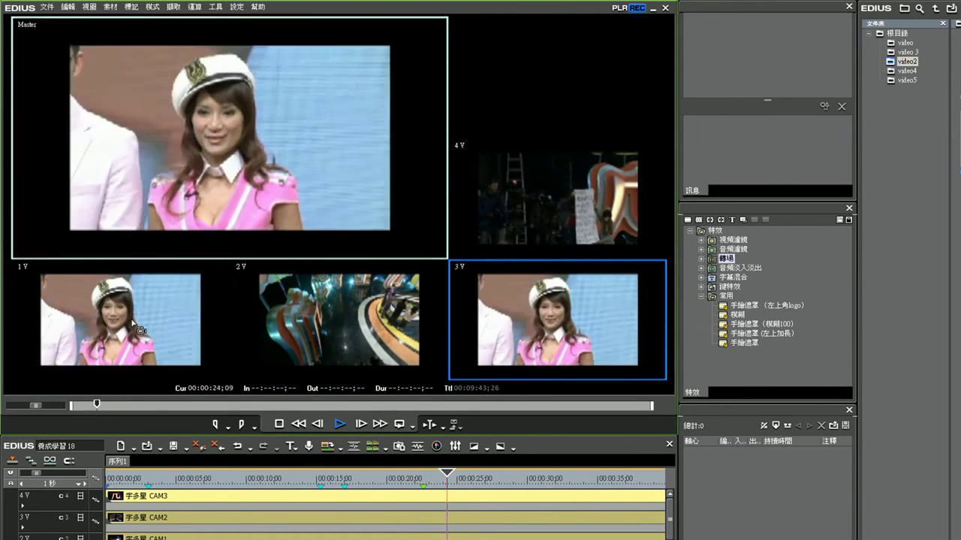
left_click(142, 321)
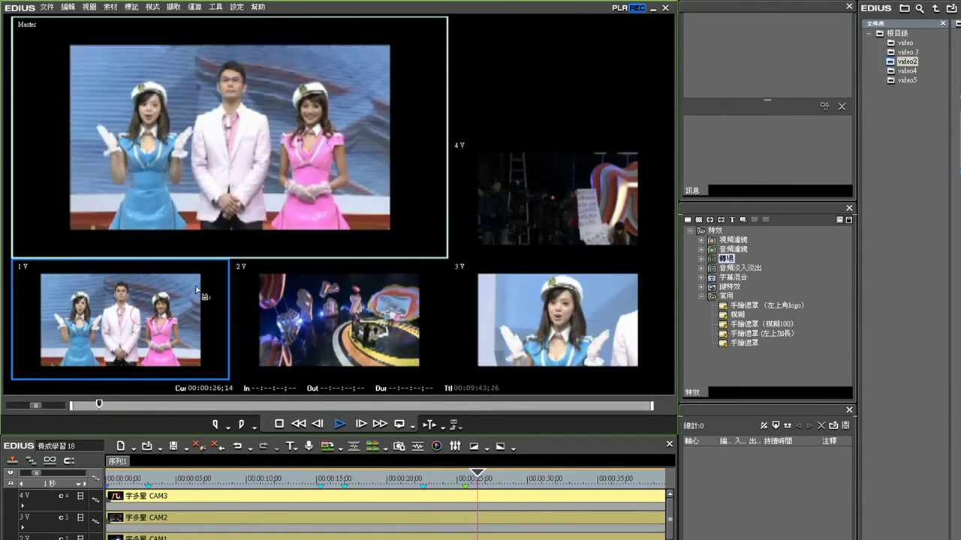
key("space")
- Resume live cutting from about 00:00:25;03, cutting to 1V, 3V and 1V, and stop at about 38 seconds
key("shift+Left")
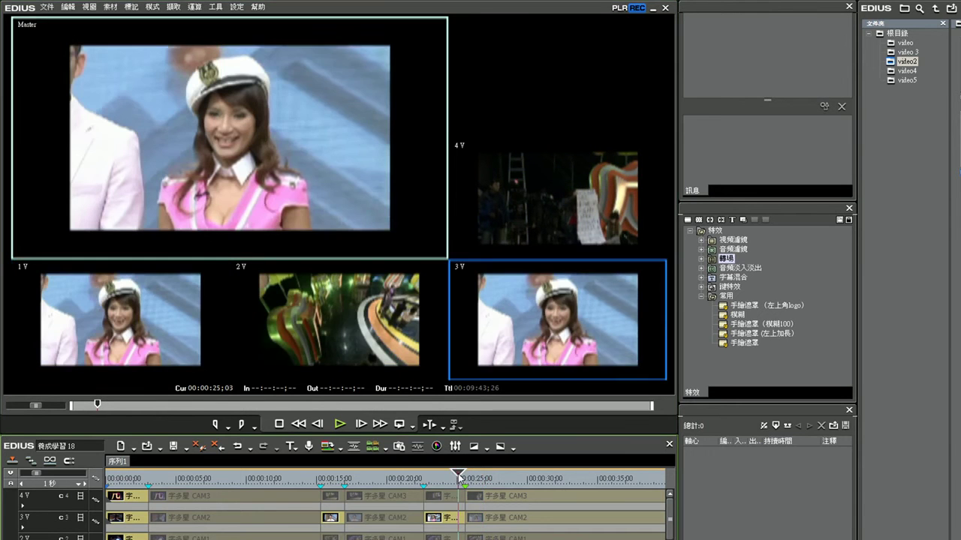
key("space")
left_click(121, 321)
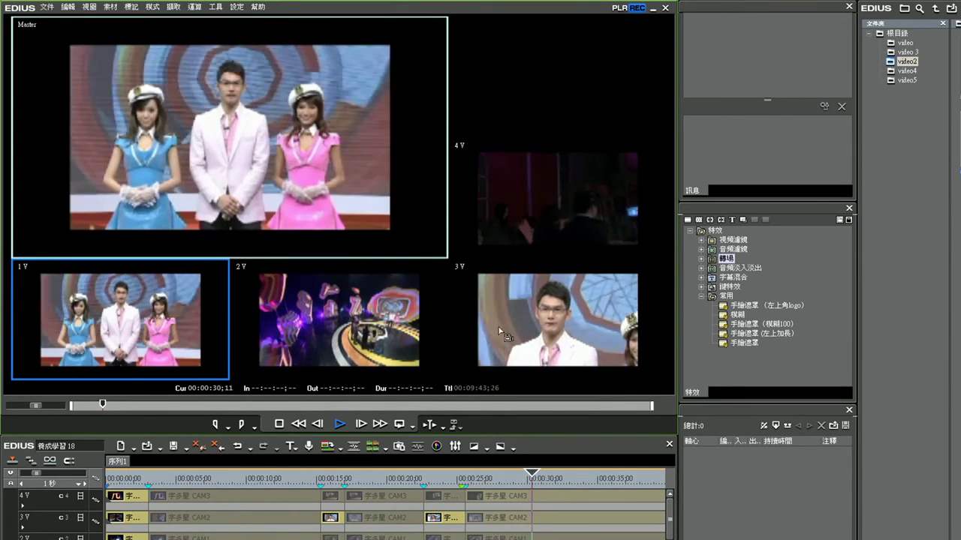
left_click(507, 322)
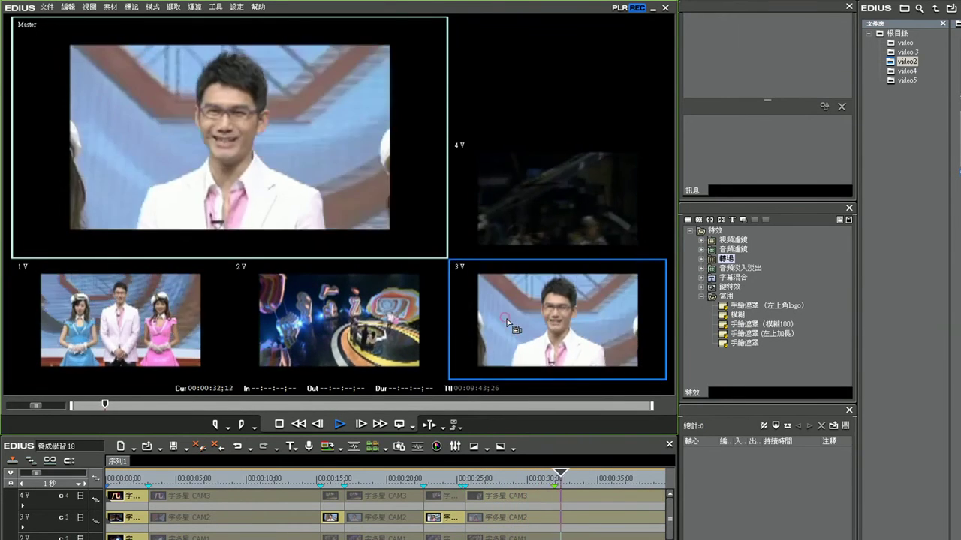
left_click(179, 319)
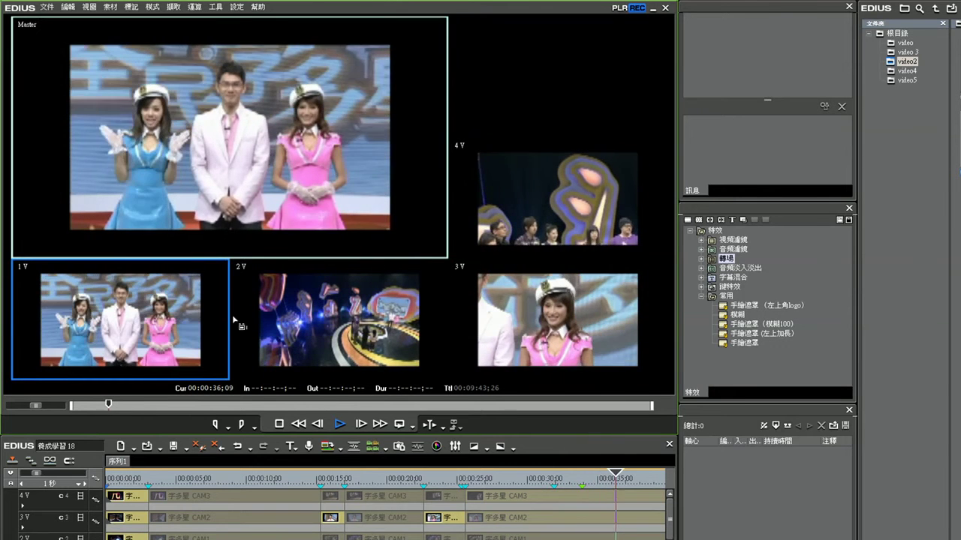
key("space")
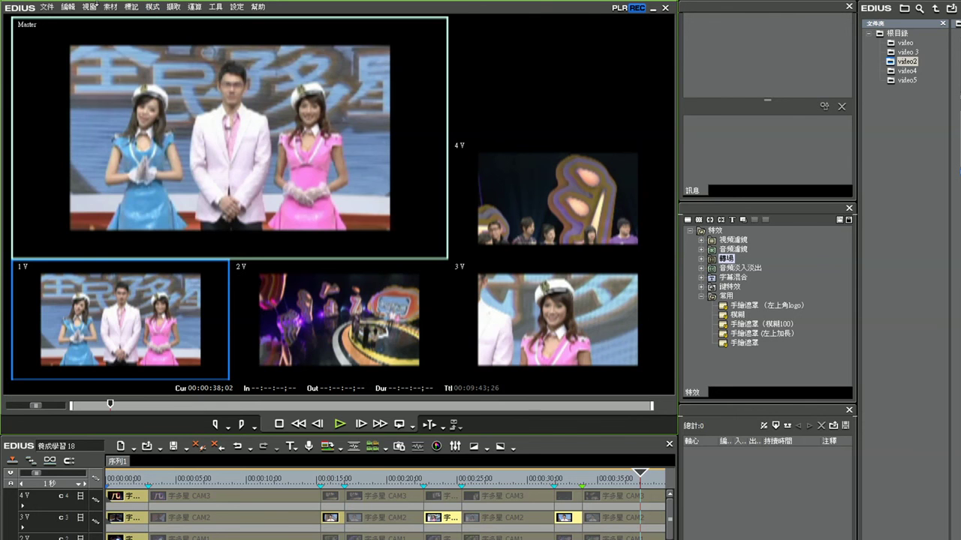
- Review the cuts from the timeline's start in multicam mode, then in normal mode, including playback from about 00:00:14;20
key("Home")
key("space")
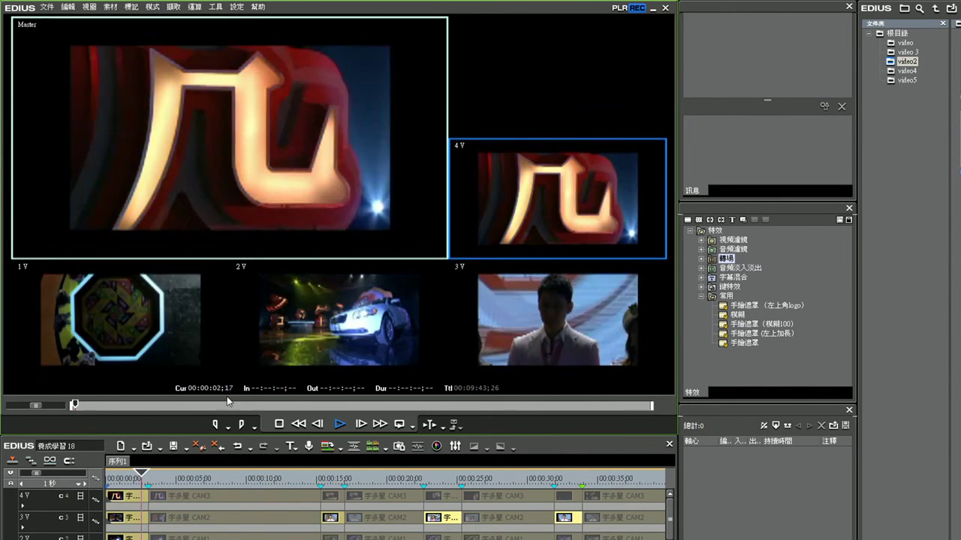
key("1")
key("space")
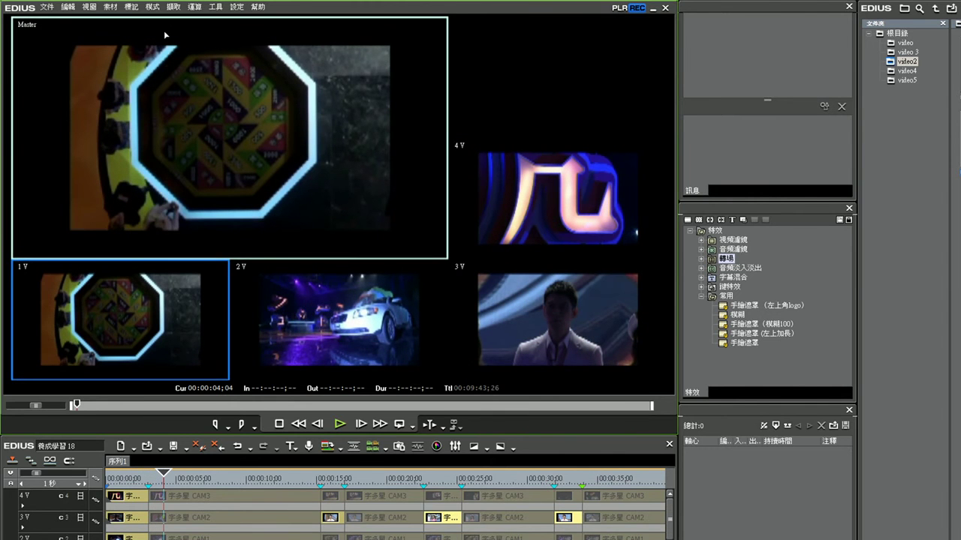
key("F5")
key("space")
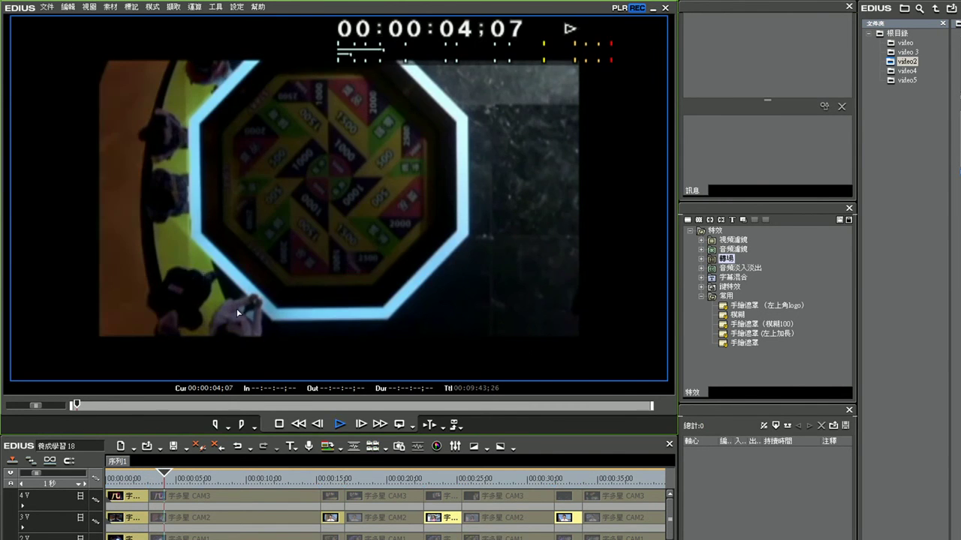
left_click(314, 478)
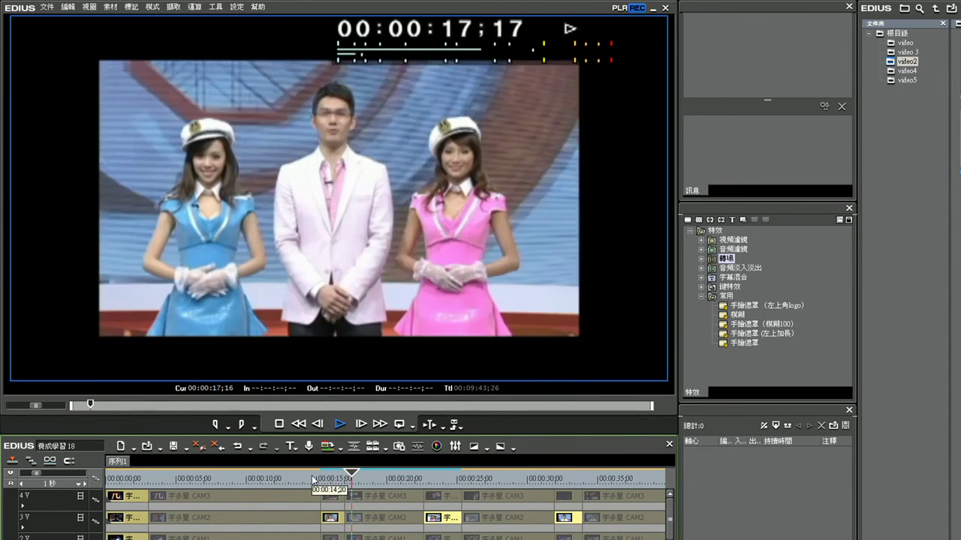
key("space")
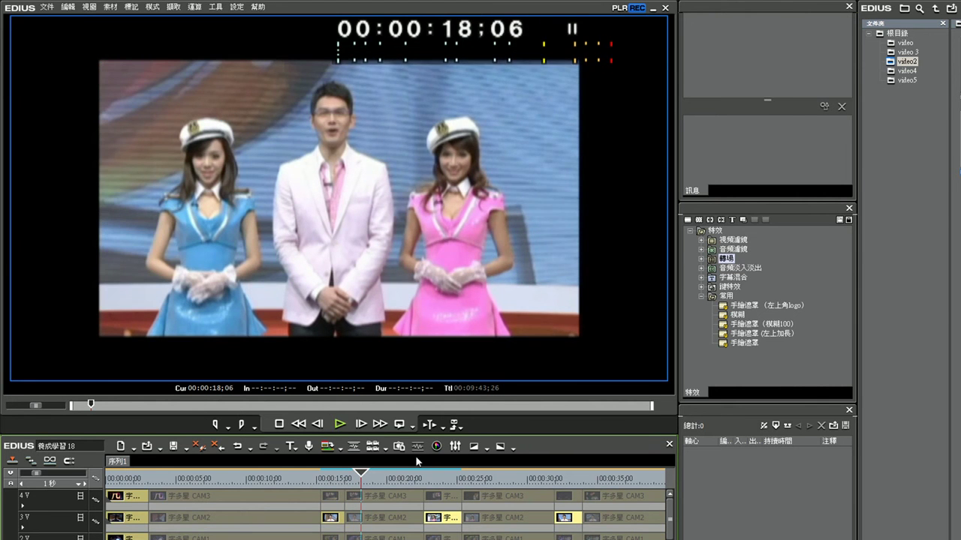
- Return to multicam mode and move the first cut from PGM to CAM2 earlier, to 00:00:13;17
key("F8")
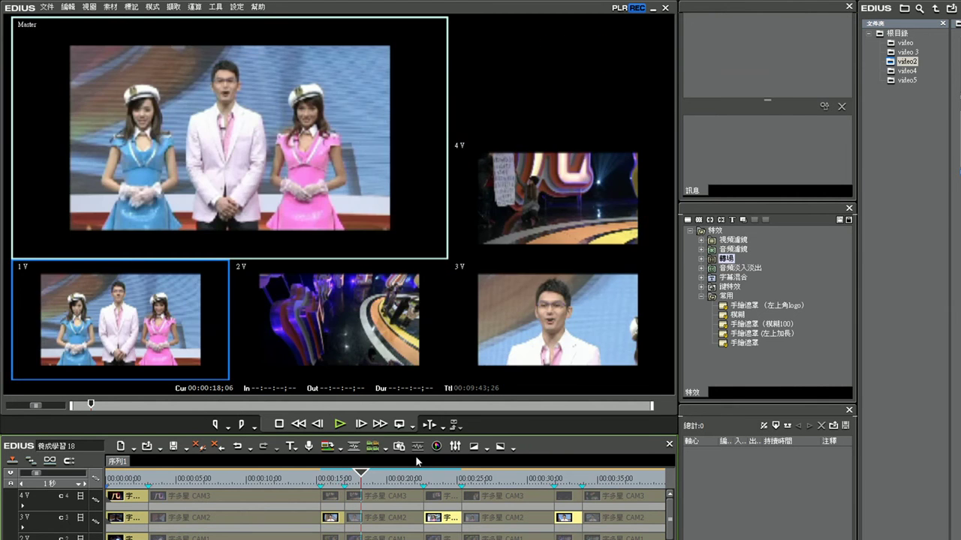
left_click(314, 486)
key("3")
key("1")
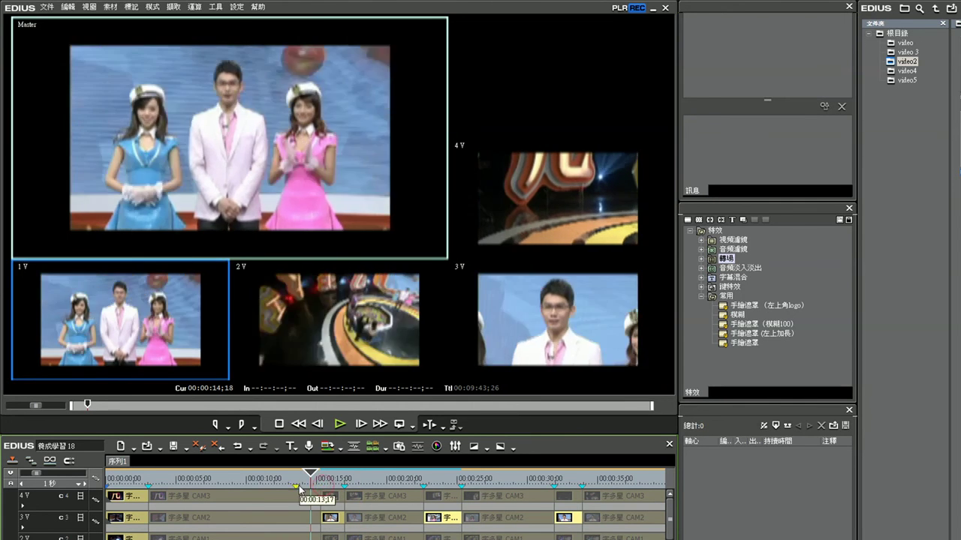
key("3")
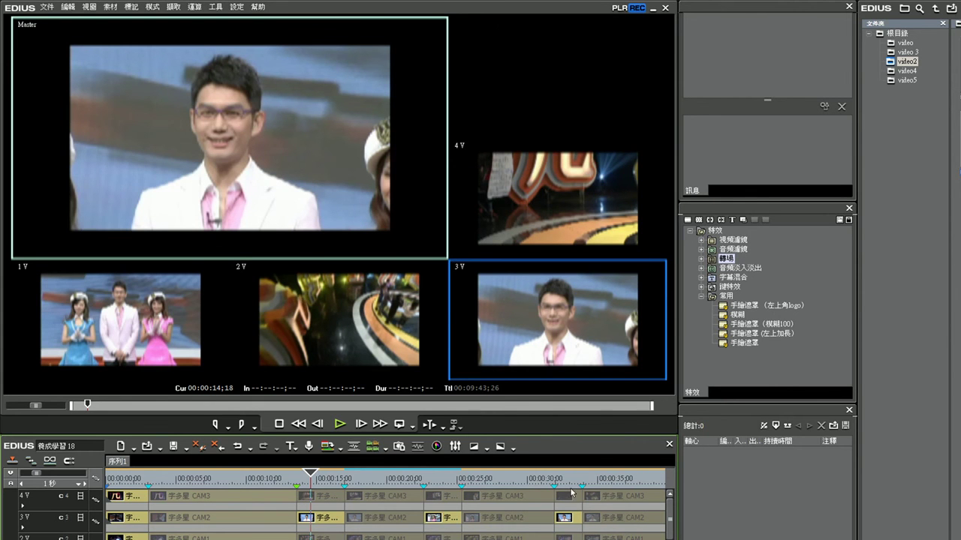
- Enlarge the timeline area, set the In point at 00:00:03;02 and the Out point at 00:00:33;28, and show the marker commands
left_click_drag(531, 436, 530, 363)
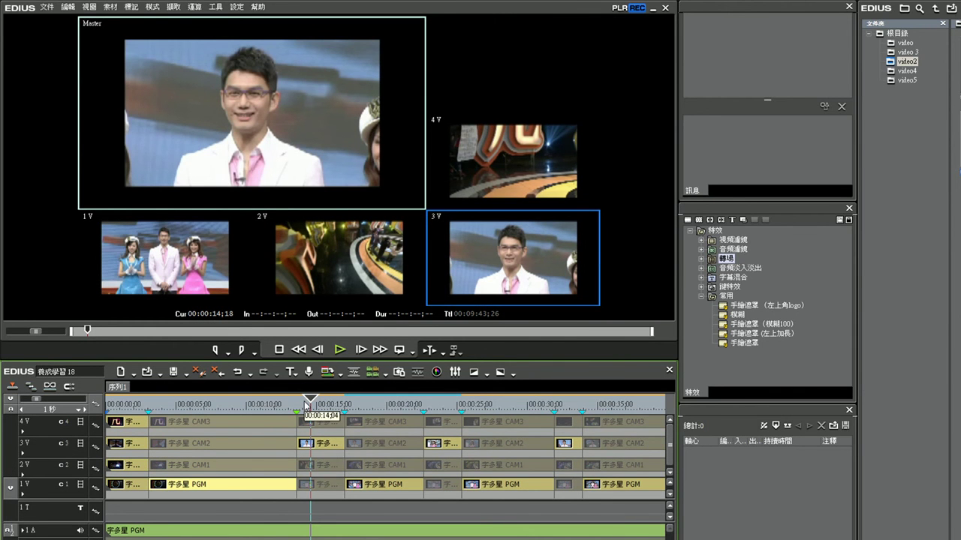
left_click_drag(308, 405, 149, 407)
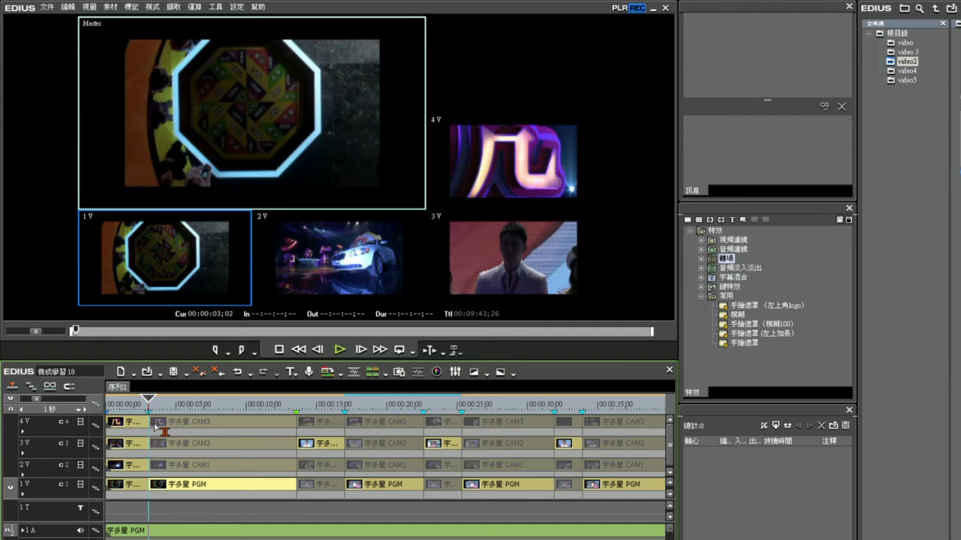
key("i")
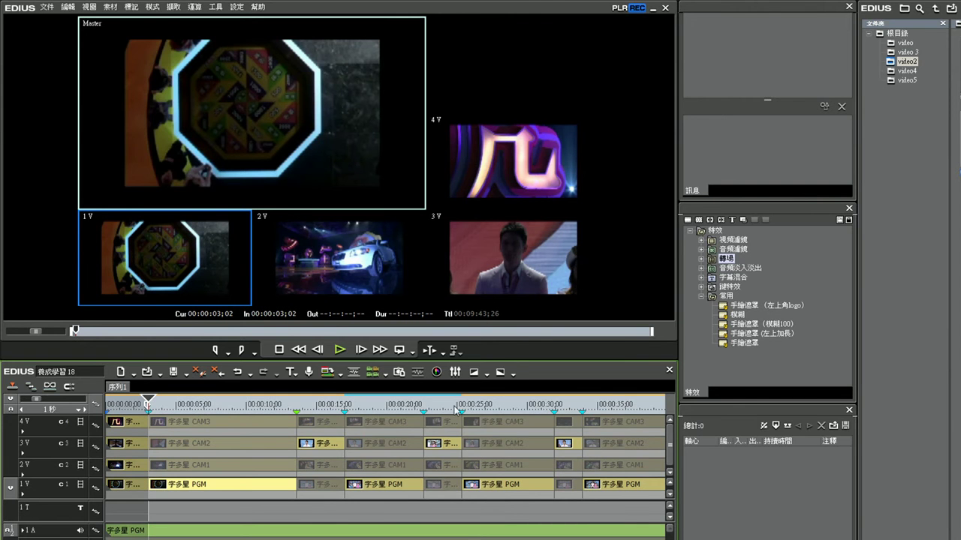
left_click(584, 406)
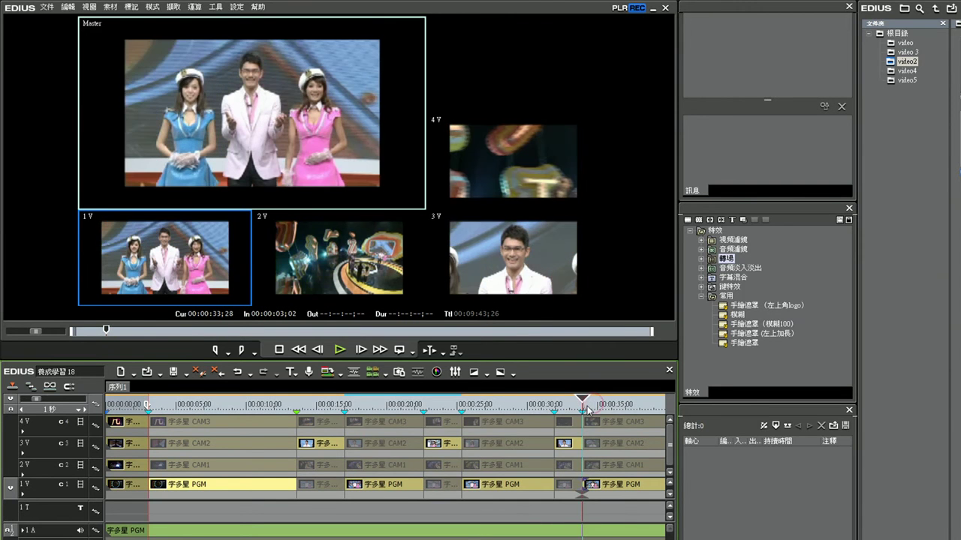
key("o")
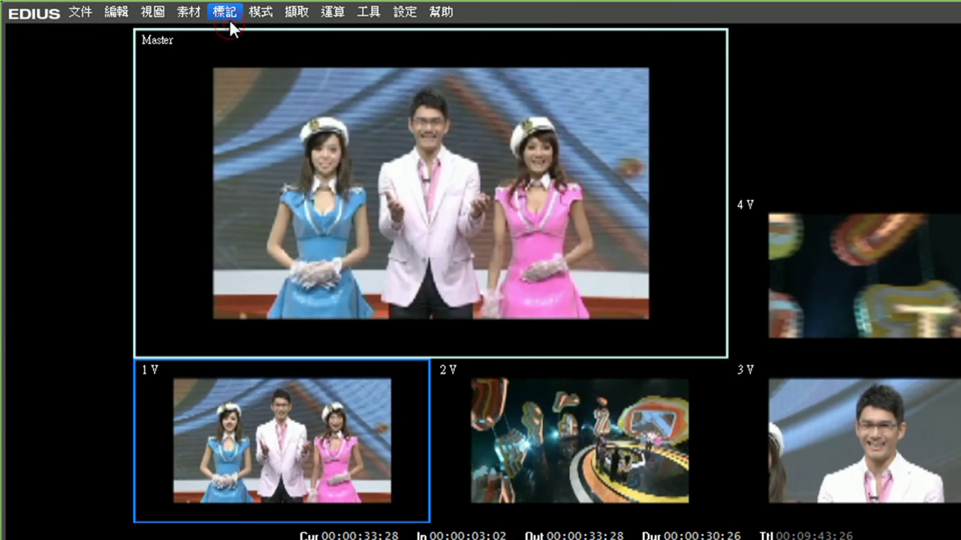
left_click(229, 21)
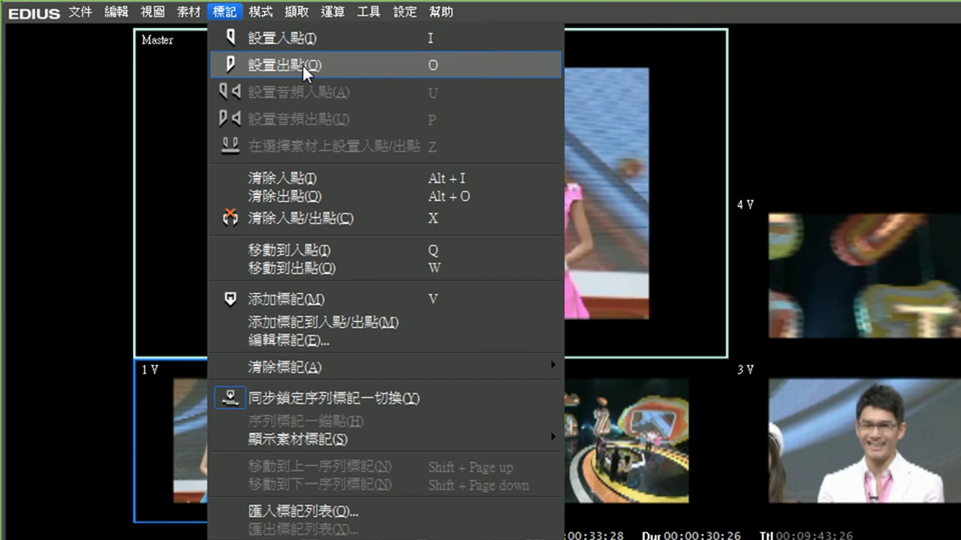
- Compress the multicam edit to a single track, outputting to a new V track and applying it only between the In and Out points
left_click(78, 457)
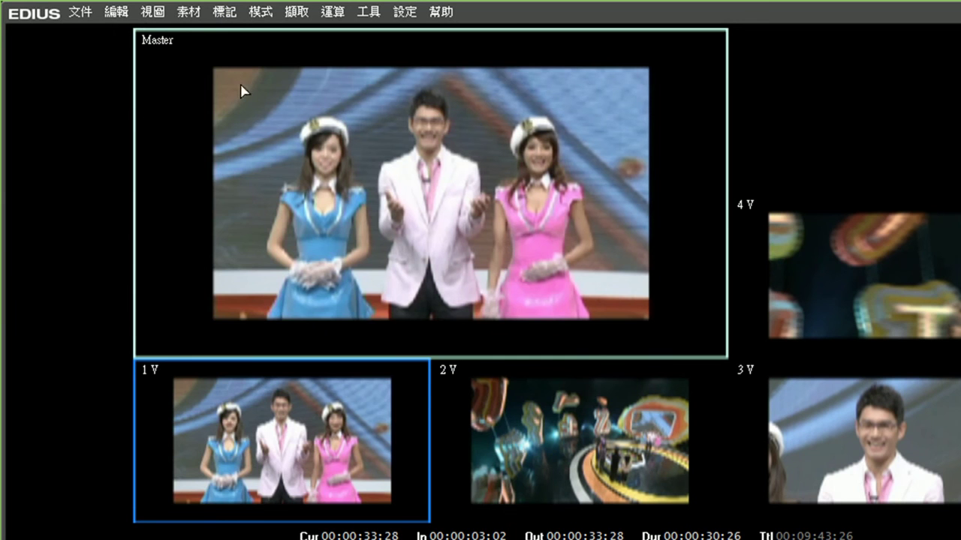
left_click(145, 23)
left_click(232, 19)
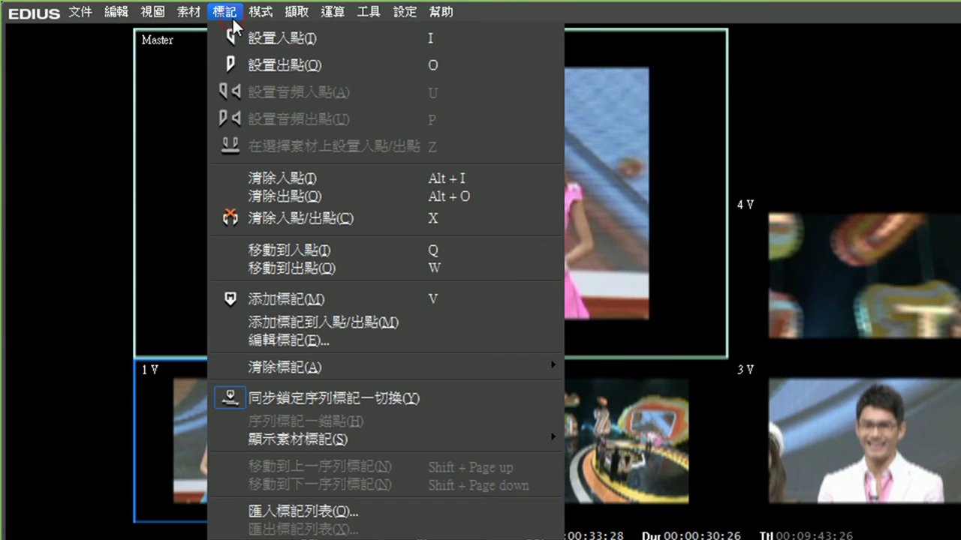
mouse_move(293, 23)
mouse_move(269, 10)
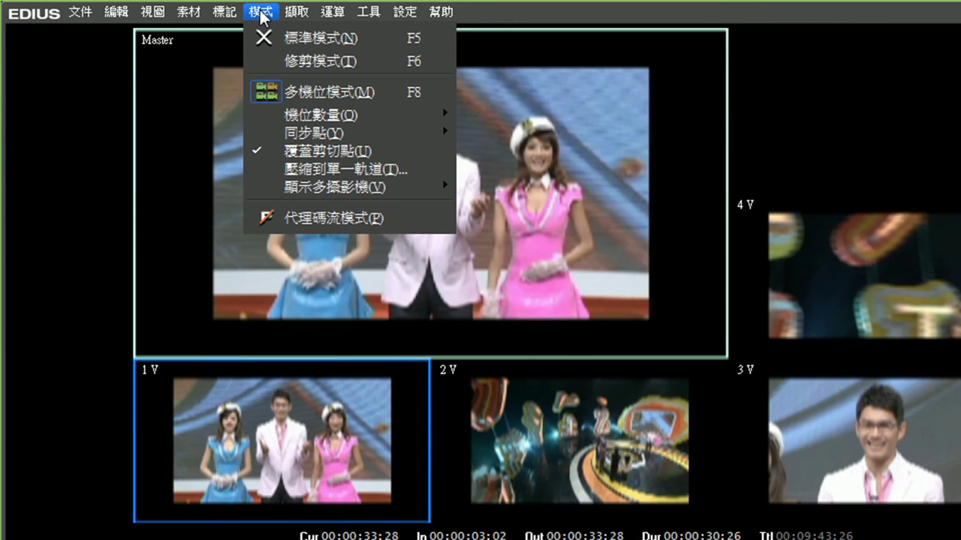
mouse_move(311, 184)
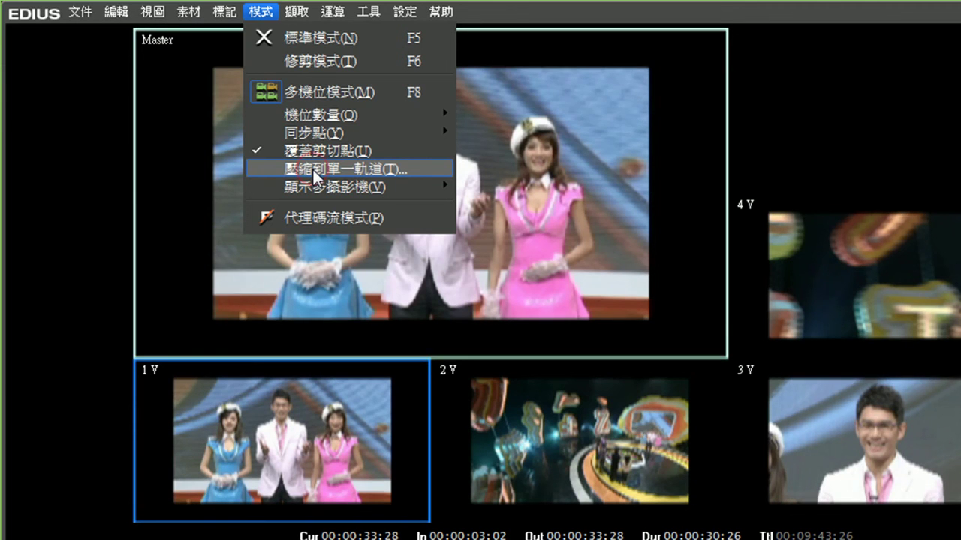
left_click(312, 168)
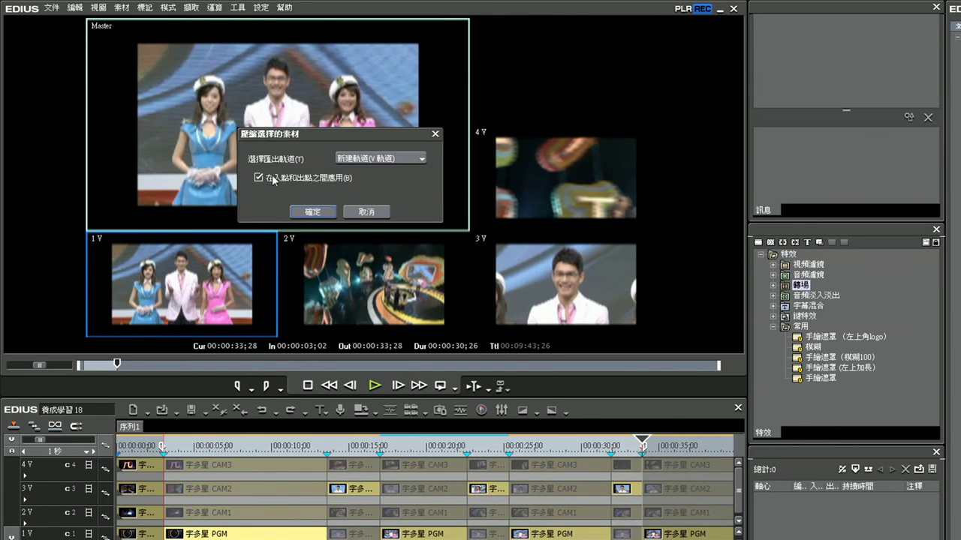
left_click(321, 213)
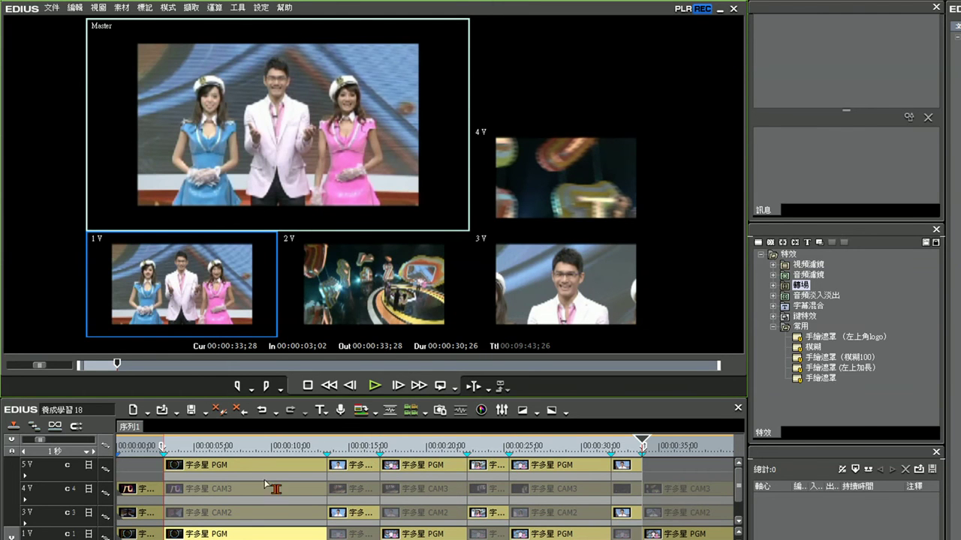
- Check the compressed 5V track at 00:00:07;00 by toggling its video off and on
left_click(225, 444)
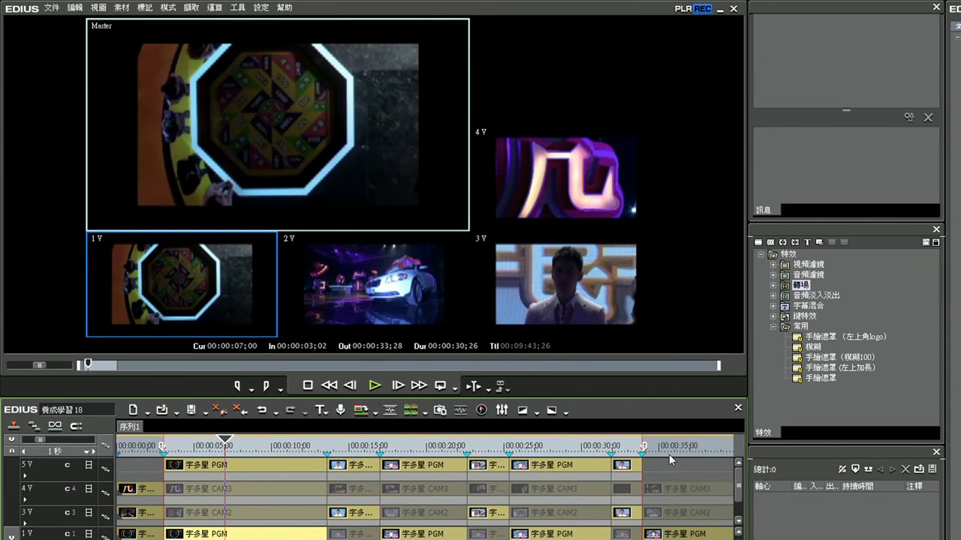
left_click(89, 466)
left_click(89, 466)
- Add dissolve transitions on track 5V at both ends of the first CAM2 clip, around 00:00:13;18 and 00:00:17;00
left_click_drag(319, 435, 289, 441)
key("Page_Down")
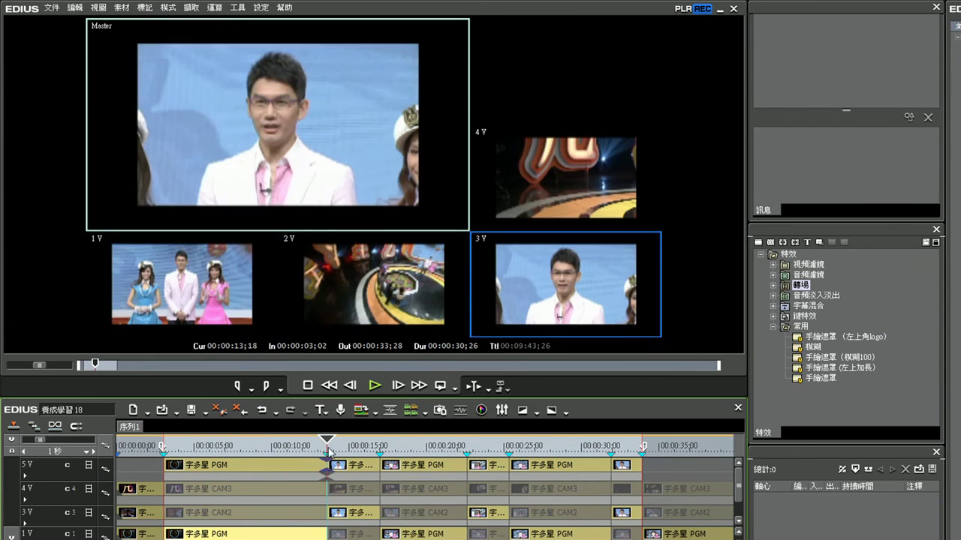
left_click(349, 480)
left_click(349, 477)
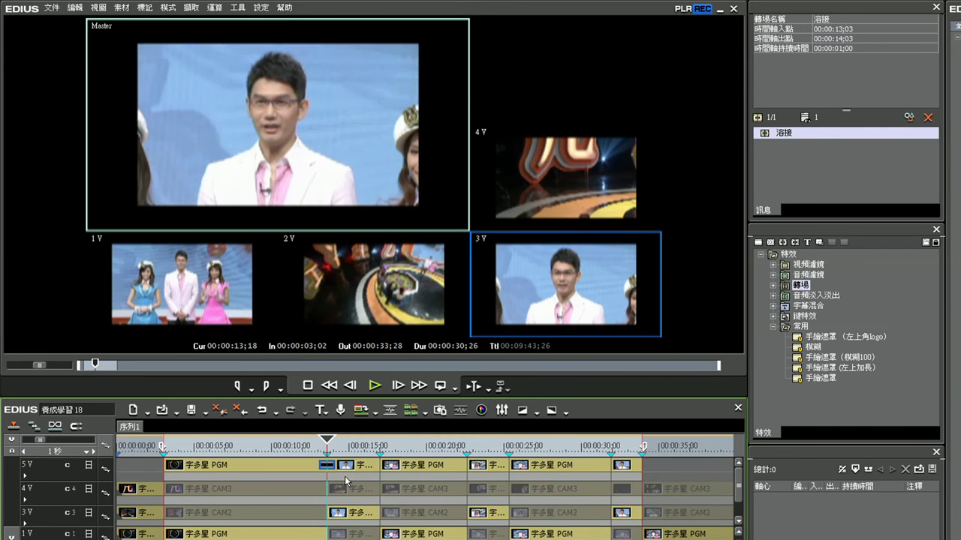
left_click(393, 470)
key("Page_Down")
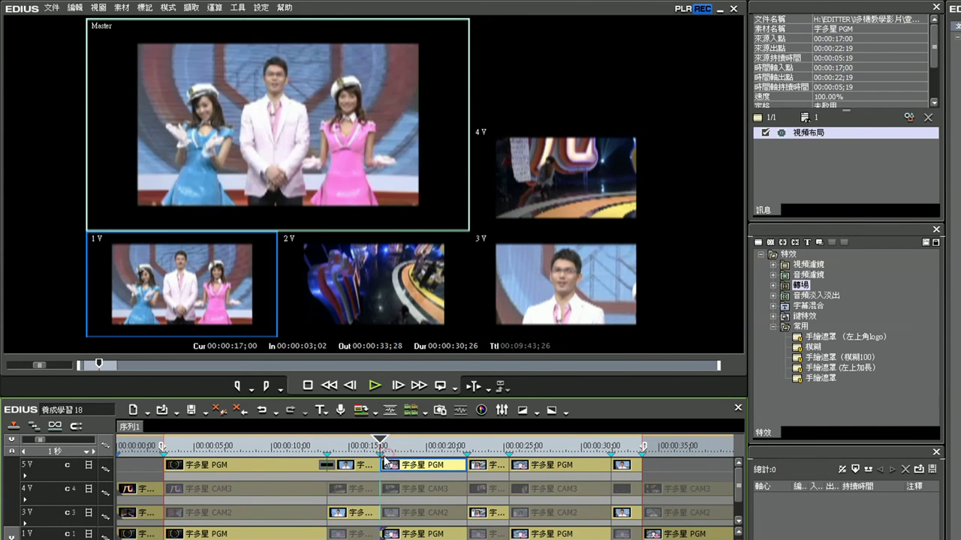
left_click(384, 461)
left_click(345, 467)
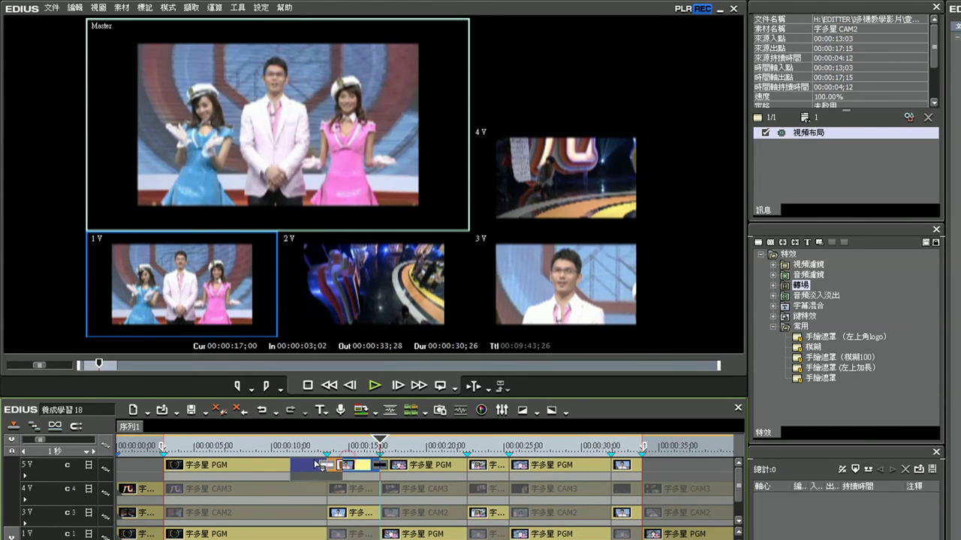
key("ctrl+p")
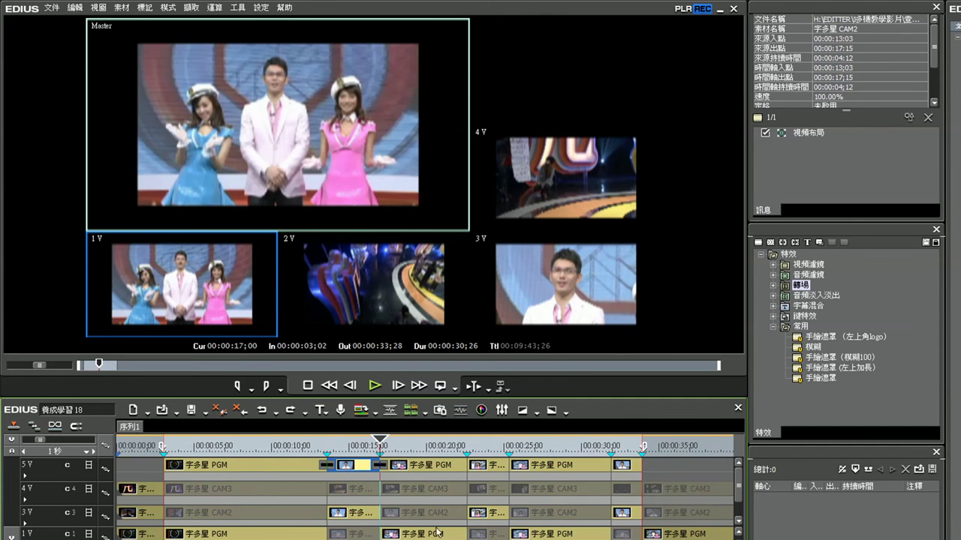
- Hide and show the 5V video for comparison, and play both dissolves in normal mode, stopping at 00:00:18;03
left_click(88, 465)
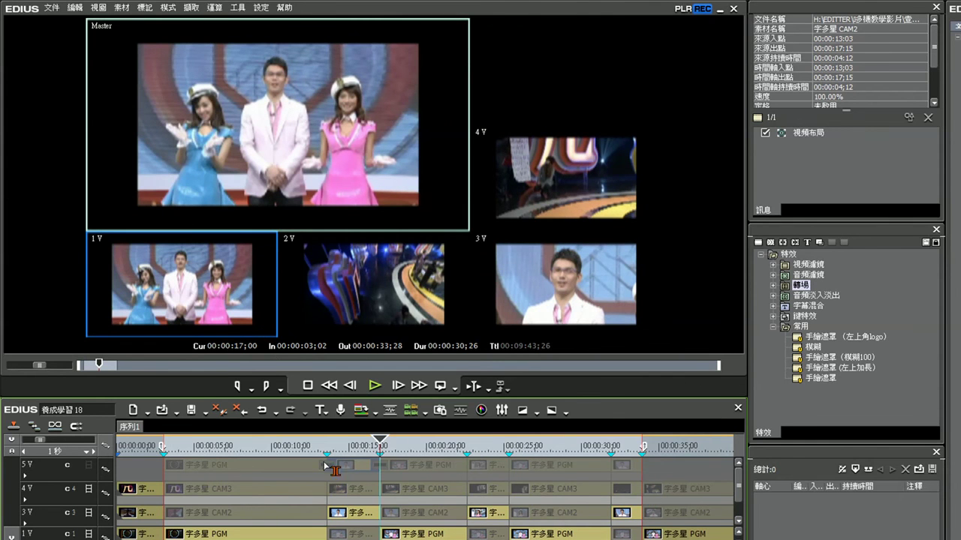
left_click(88, 465)
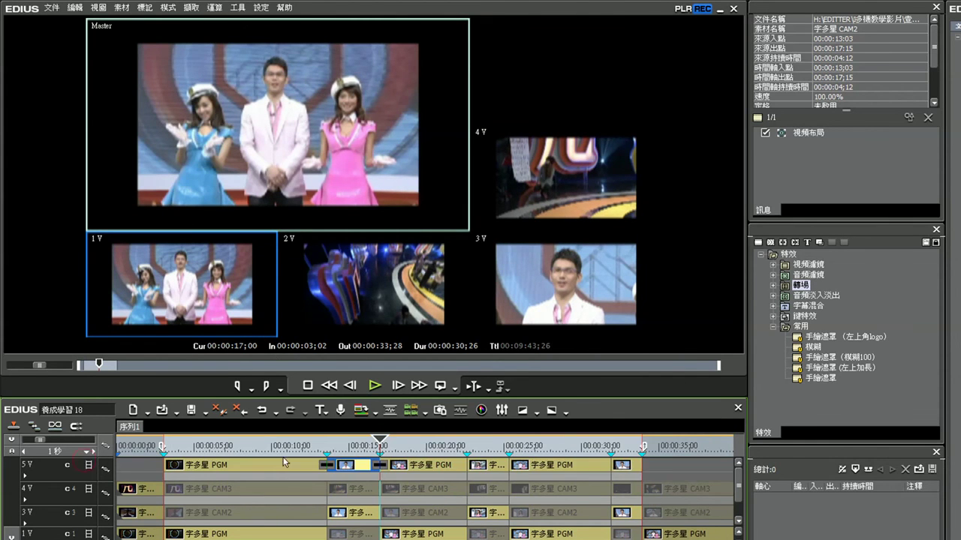
left_click(293, 447)
key("space")
key("F5")
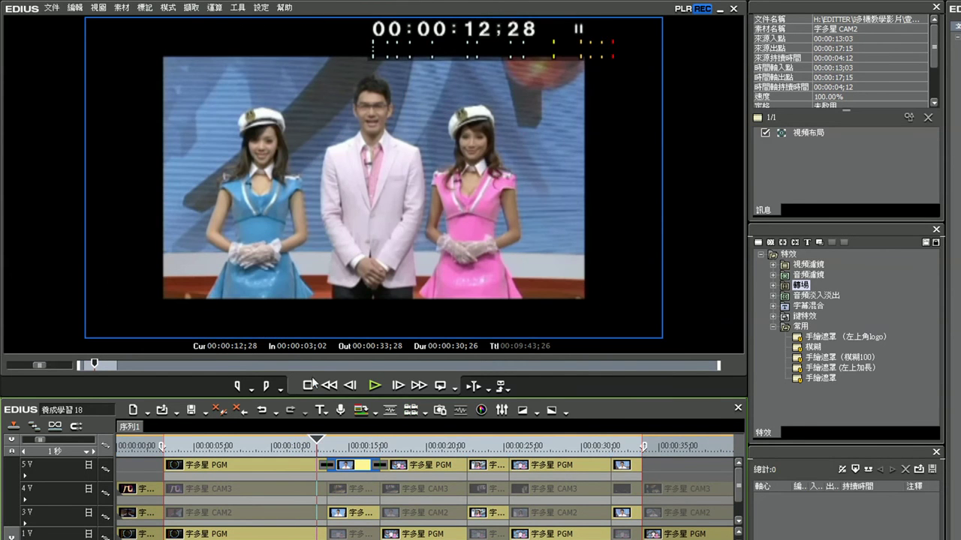
left_click(294, 447)
key("space")
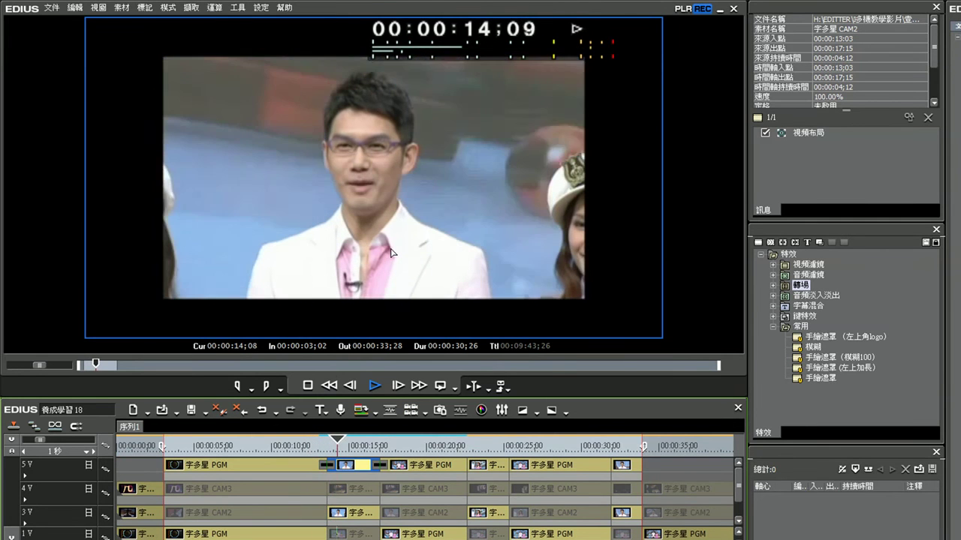
key("space")
key("space")
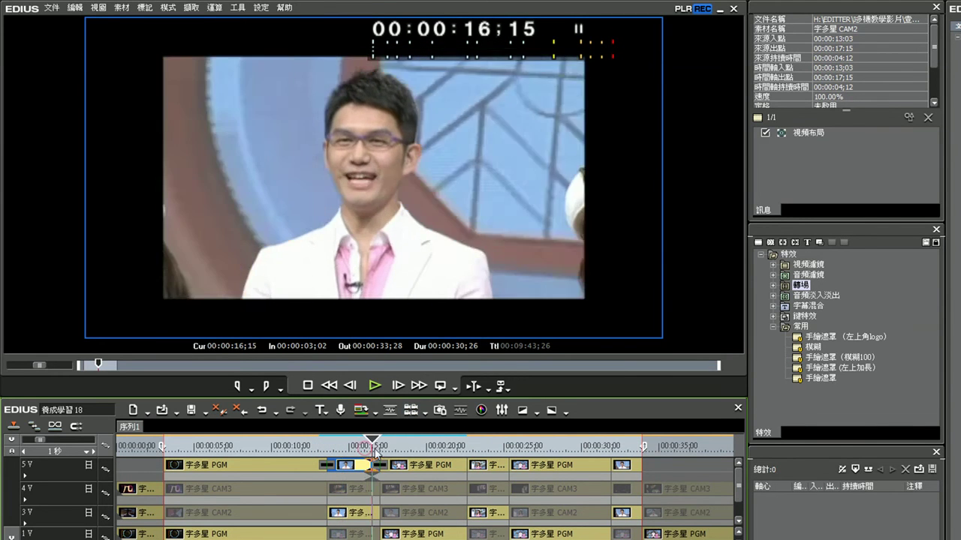
key("space")
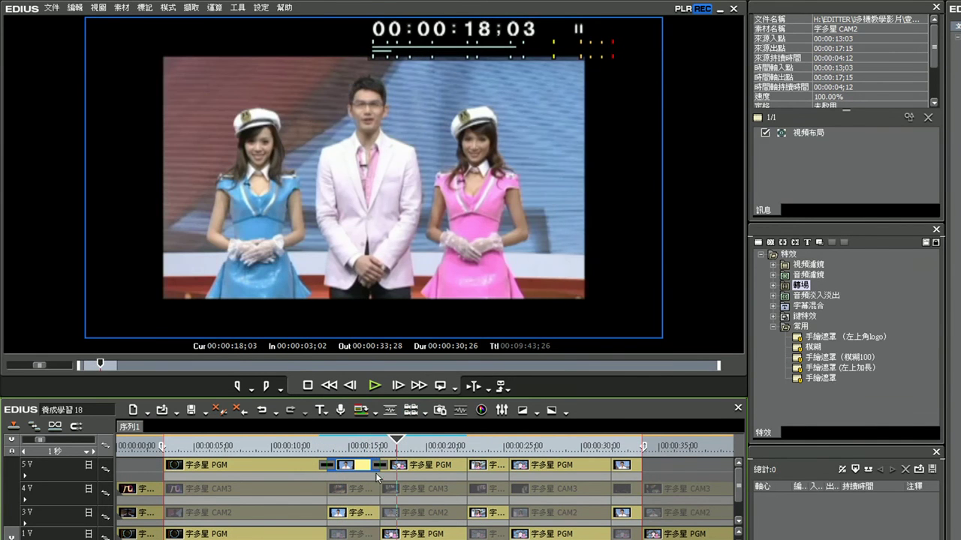
- Return to multicam mode and set the multicam display's frame skipping to 2 frames
left_click(145, 8)
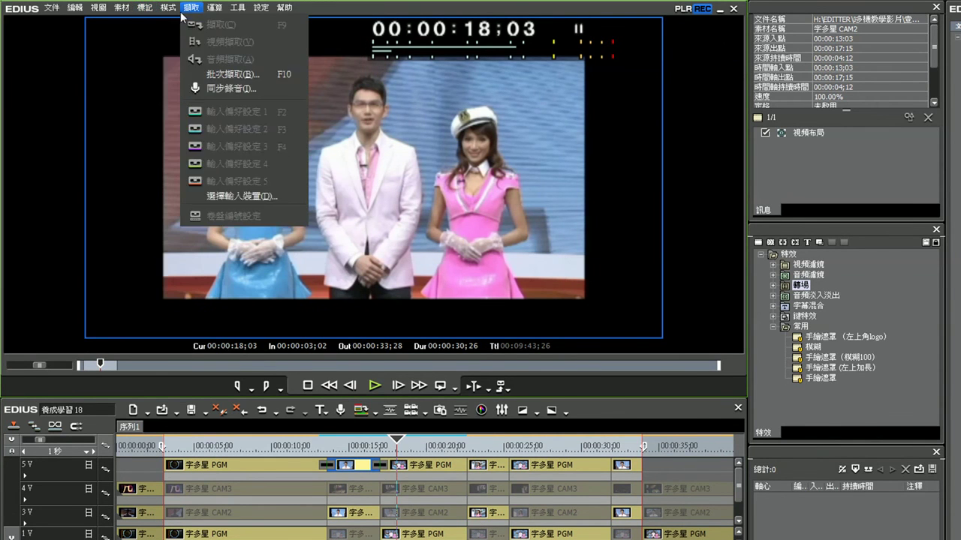
mouse_move(168, 9)
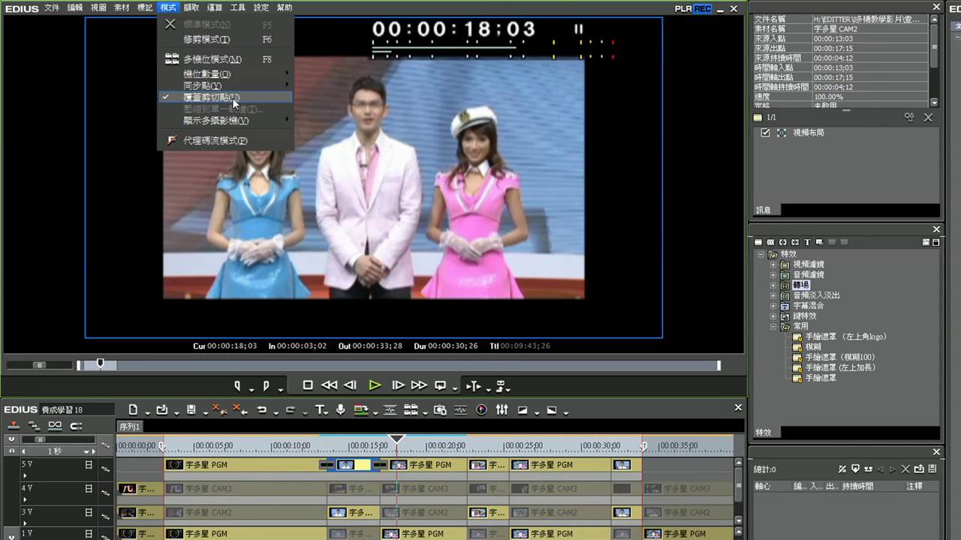
left_click(365, 247)
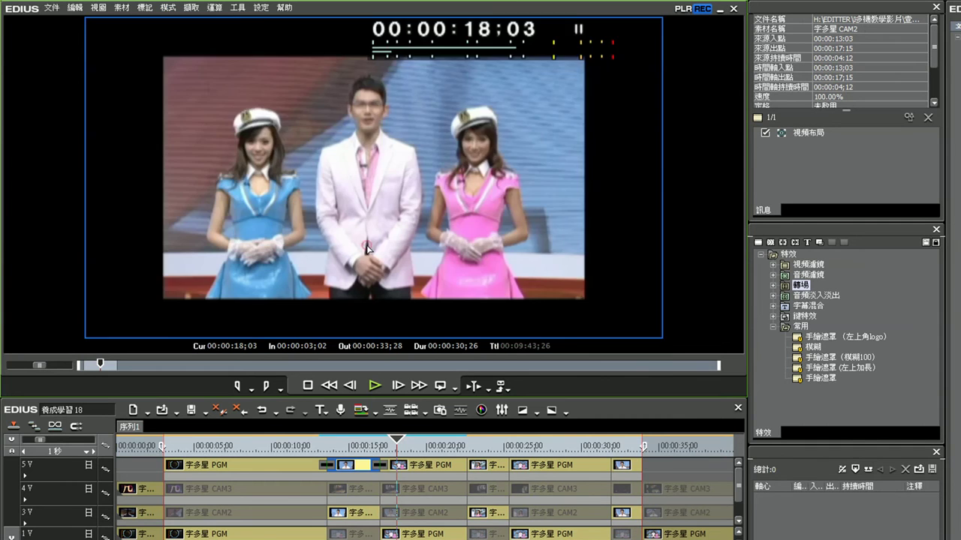
key("F8")
left_click(168, 7)
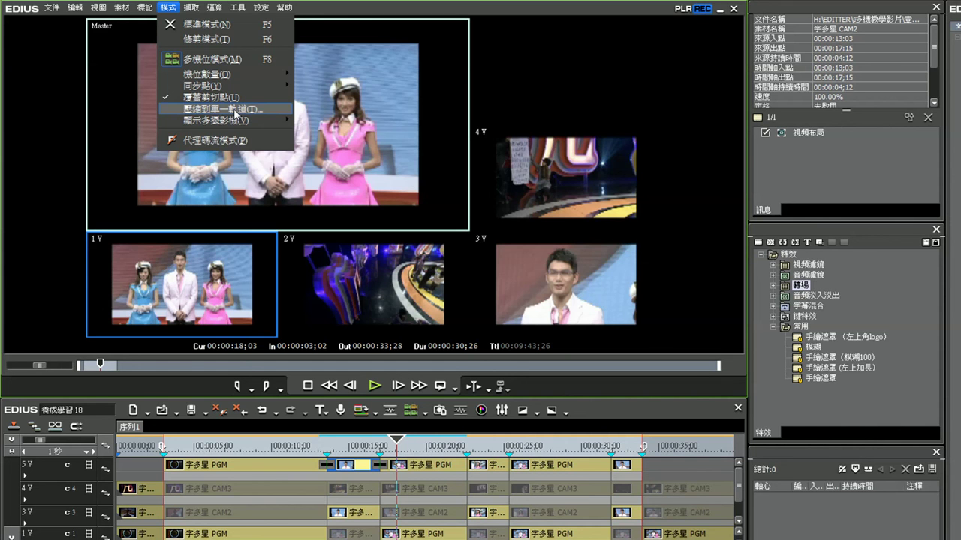
mouse_move(229, 123)
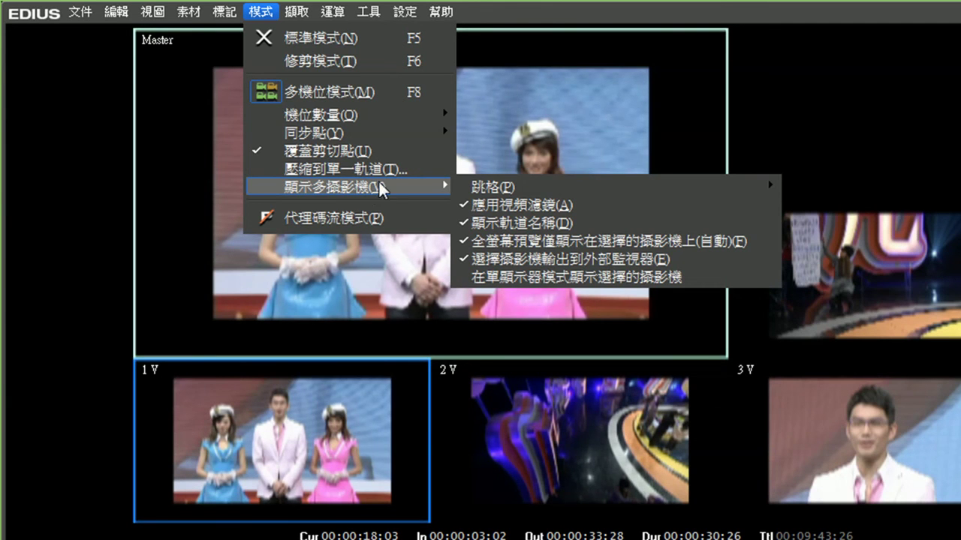
mouse_move(484, 188)
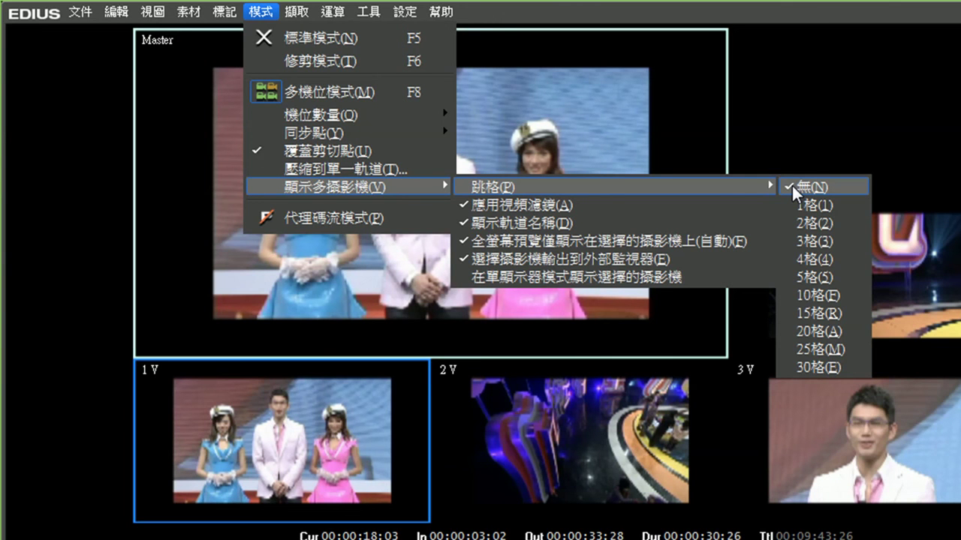
left_click(808, 229)
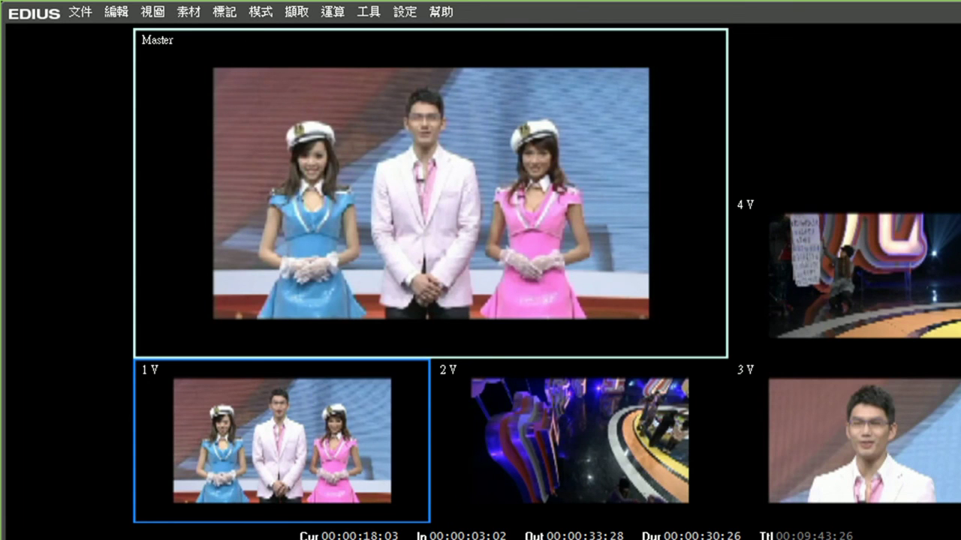
- Play on from about 00:00:39;00, cutting live to 2V, 3V, 4V, 1V, 2V and 3V, and stop at 00:00:50;04
key("space")
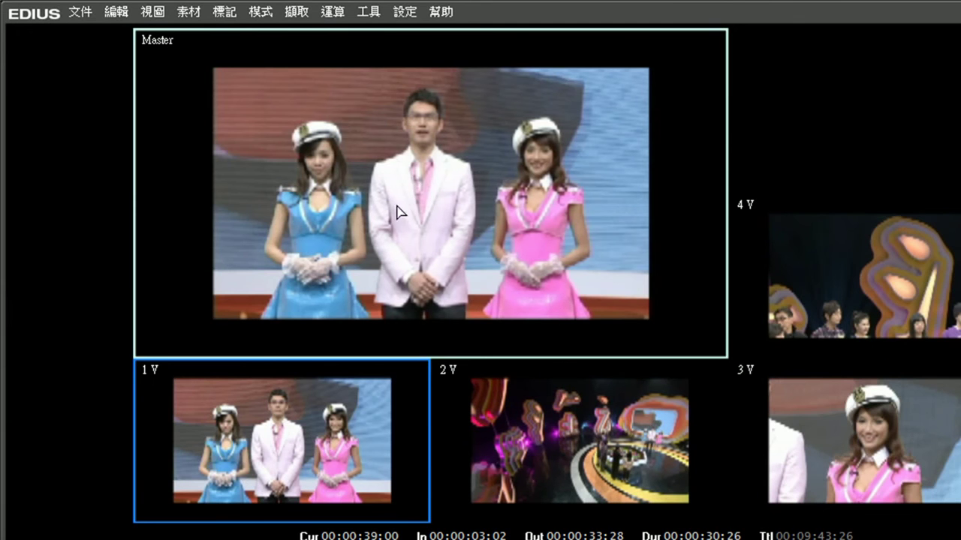
key("space")
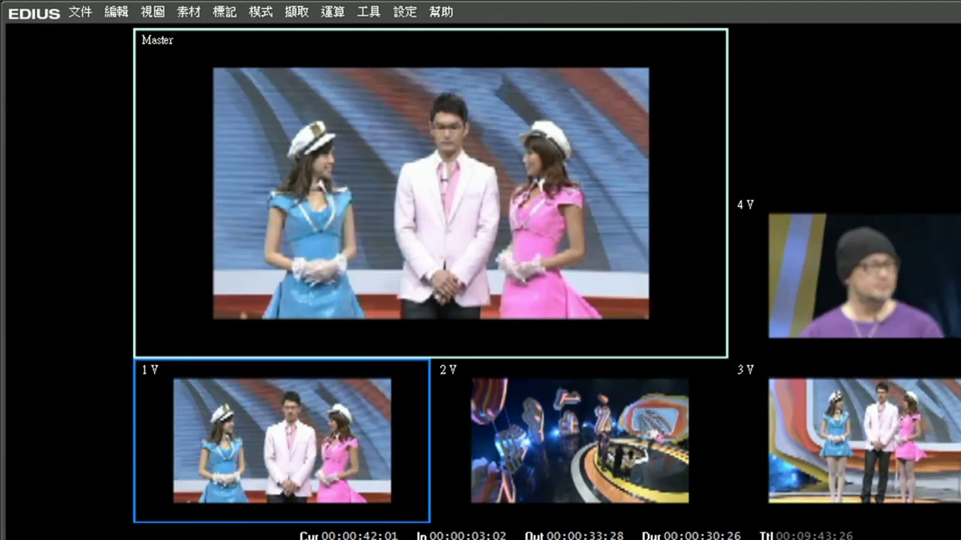
left_click(530, 443)
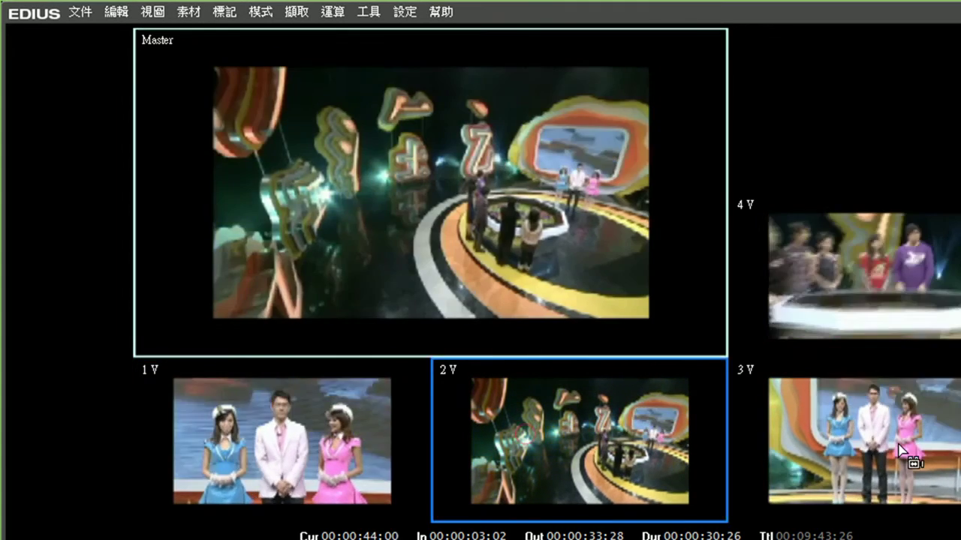
key("ctrl+3")
key("ctrl+4")
key("ctrl+1")
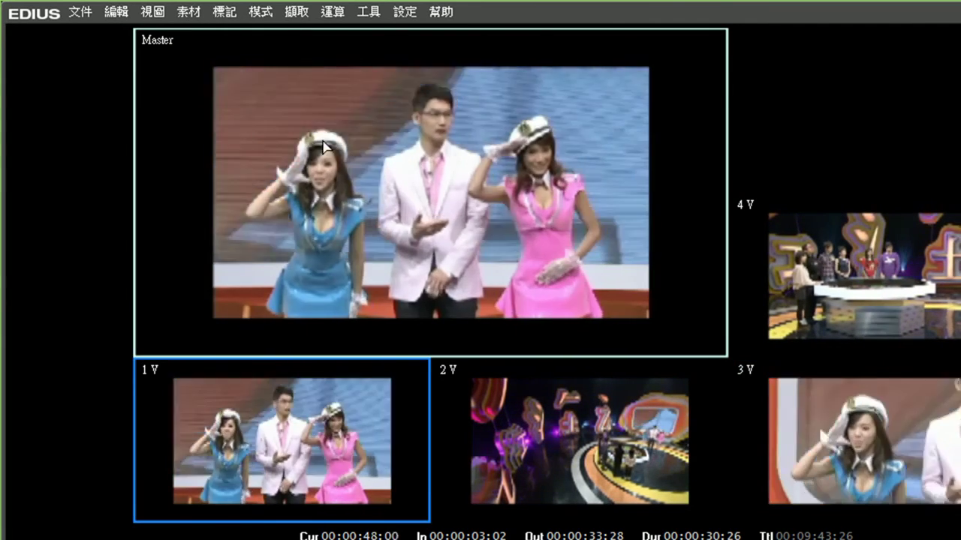
left_click(452, 381)
left_click(801, 443)
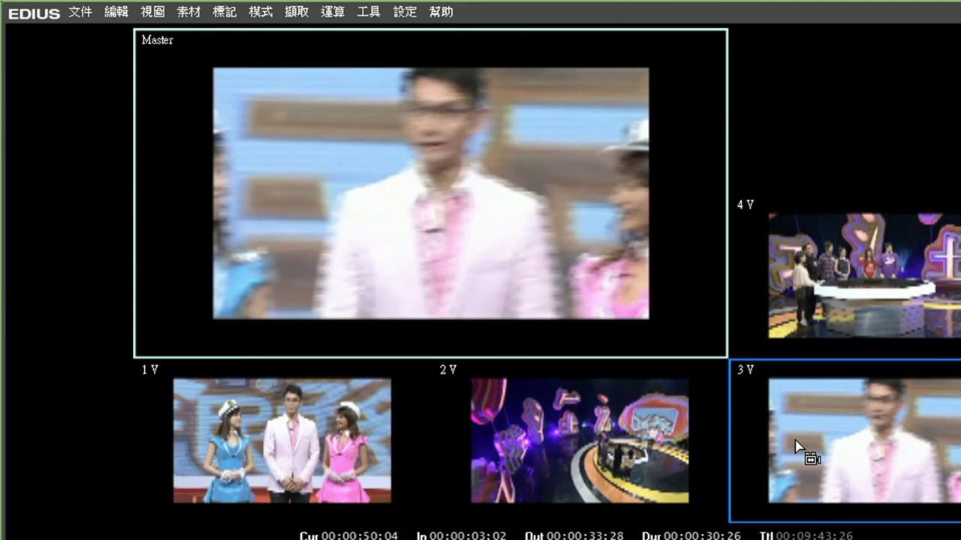
- Raise the multicam display's frame skipping above 2 frames and restart on 1V from about 00:00:41;27
left_click(257, 15)
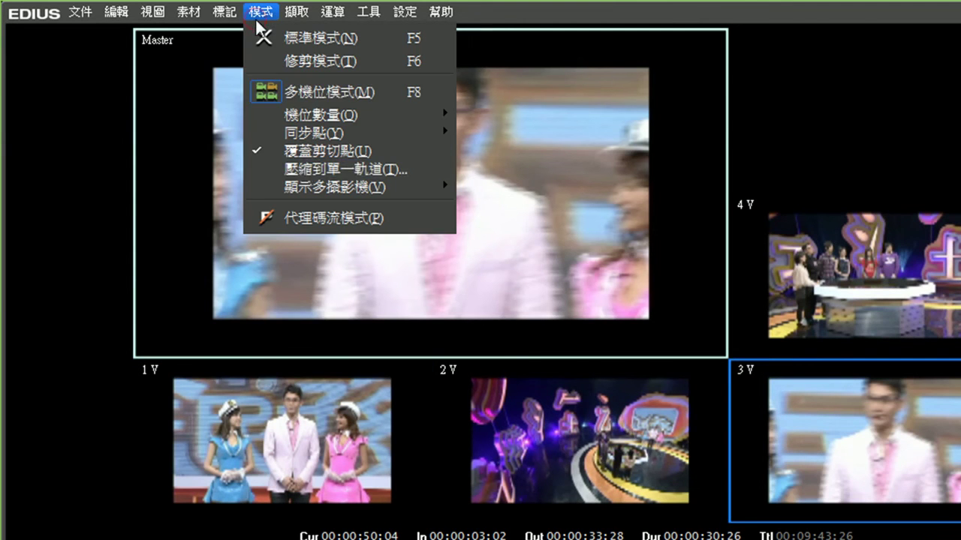
mouse_move(304, 178)
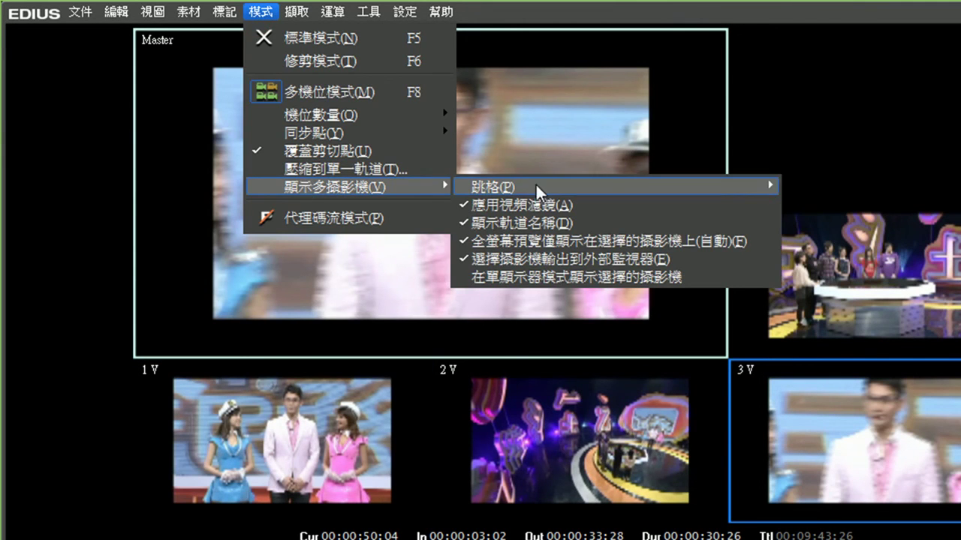
mouse_move(535, 182)
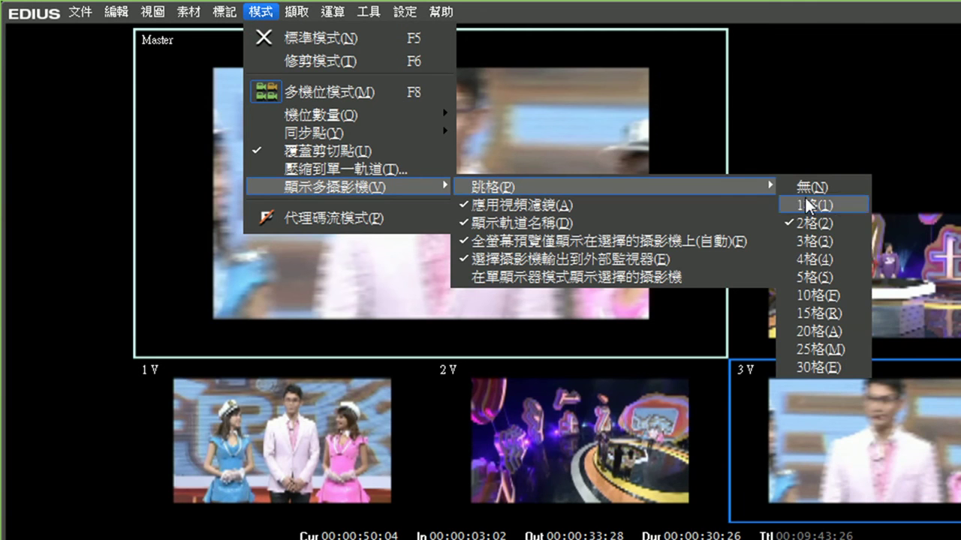
left_click(844, 288)
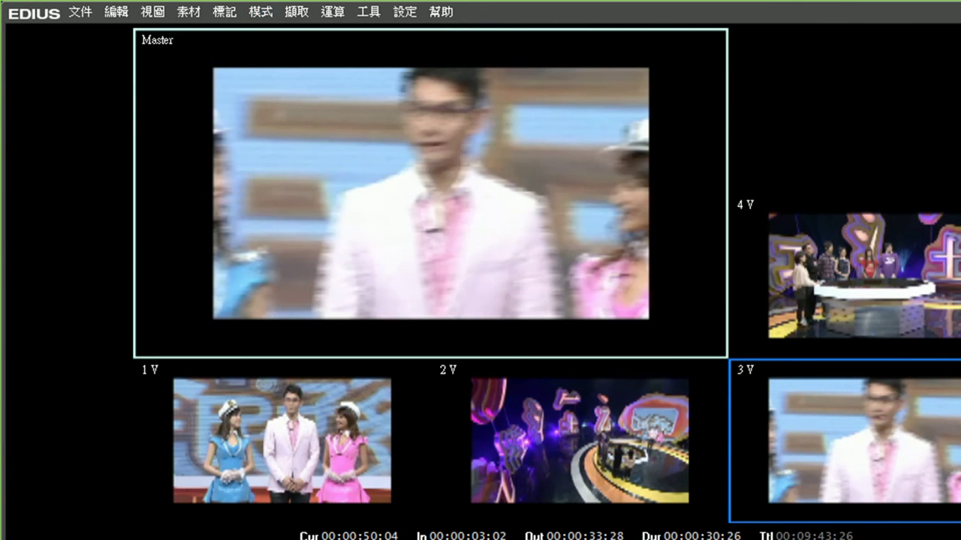
key("1")
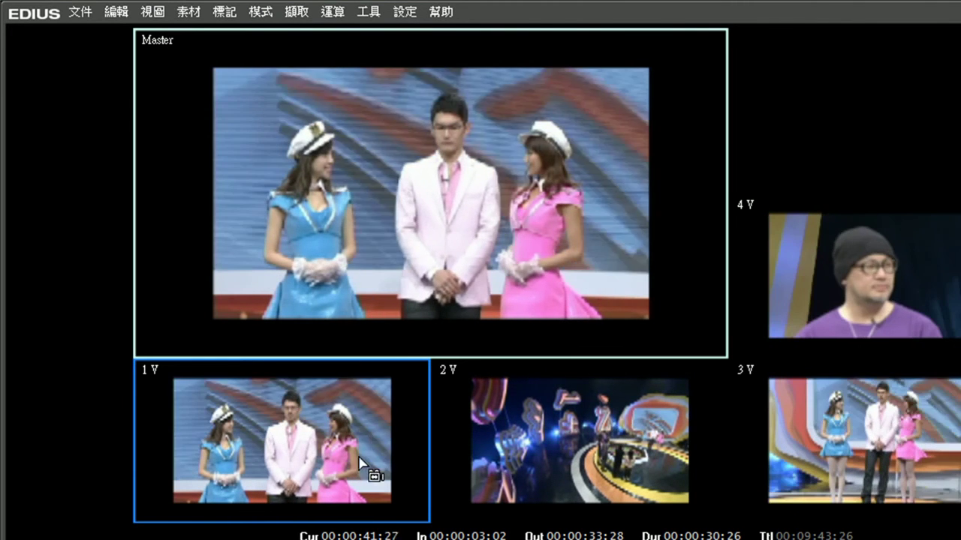
- Cut live to 2V, 1V, 3V and 2V during playback, and stop at 00:00:49;08
left_click(578, 420)
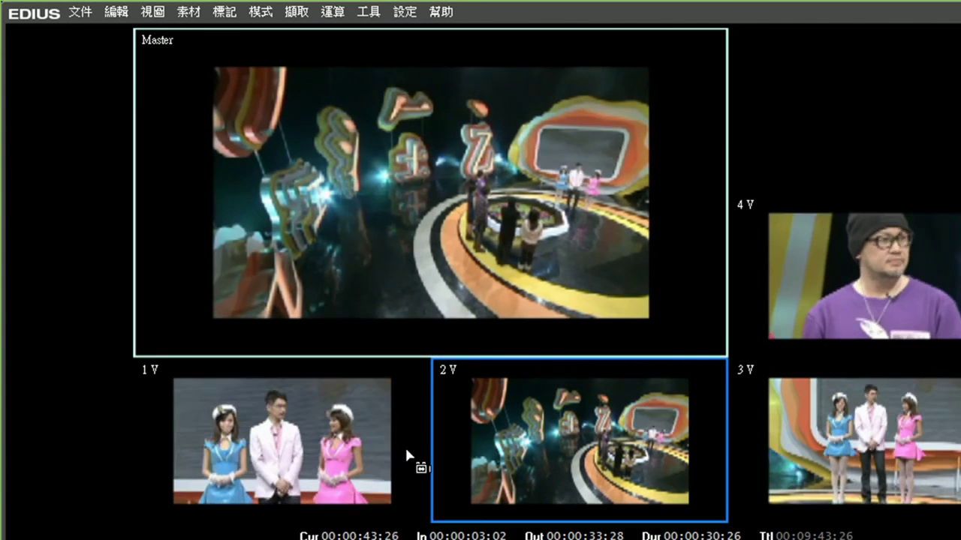
left_click(369, 454)
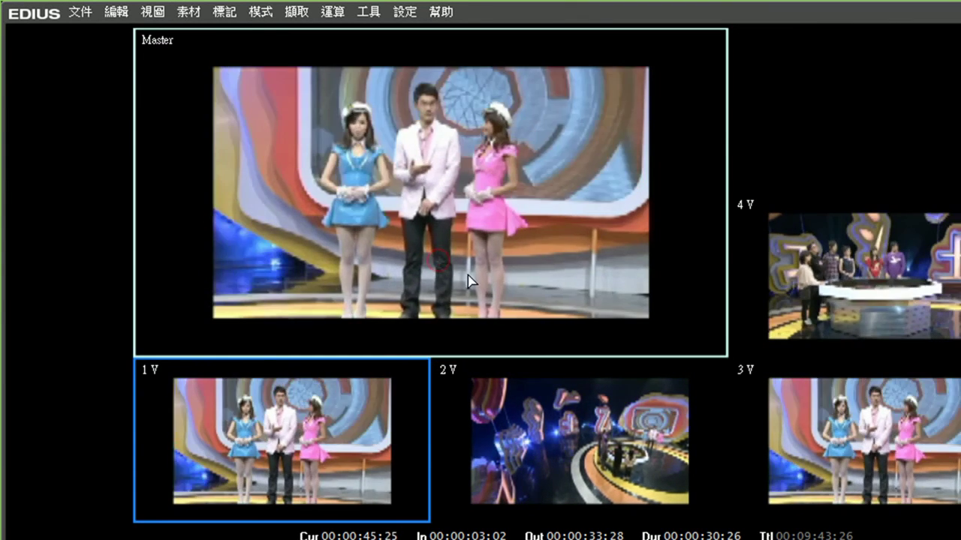
left_click(830, 425)
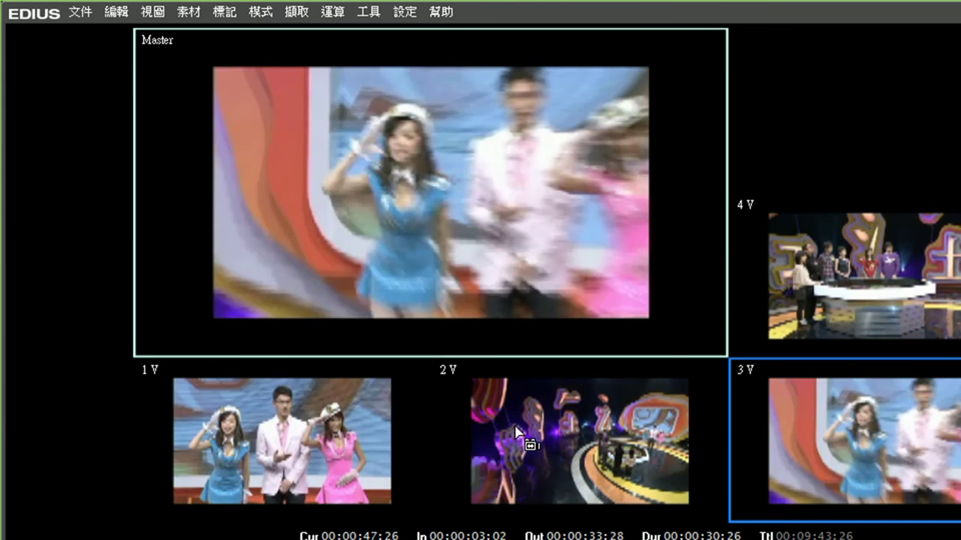
left_click(471, 422)
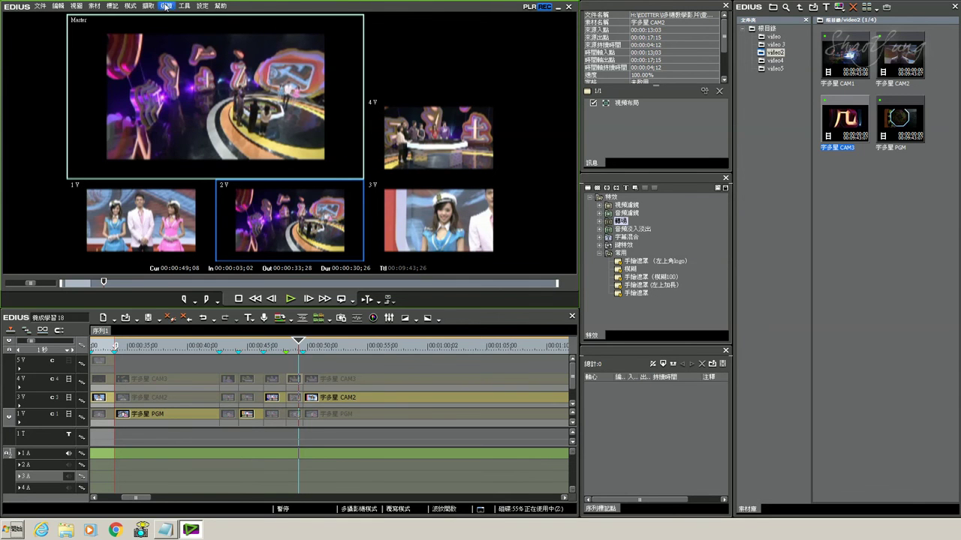
- Set the multicam display's frame skipping to none (無)
left_click(131, 6)
mouse_move(173, 93)
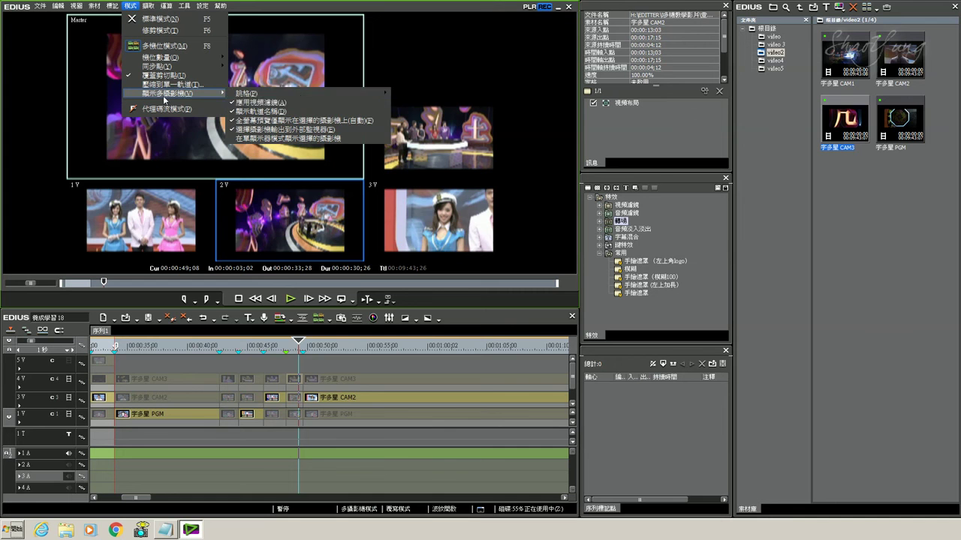
mouse_move(300, 95)
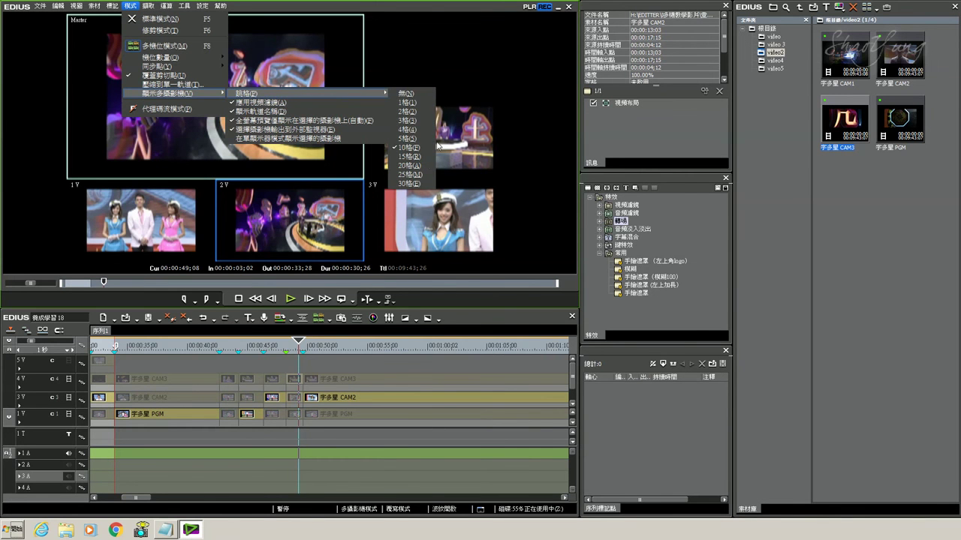
left_click(409, 92)
- Play again from about 00:00:40;00, cut to 2V, and stop at 00:00:43;09
left_click(197, 345)
key("space")
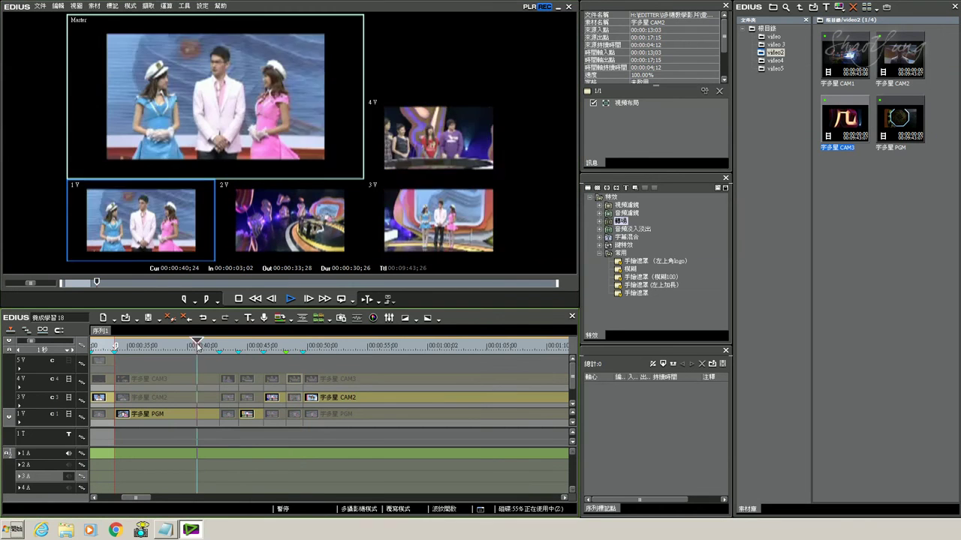
key("2")
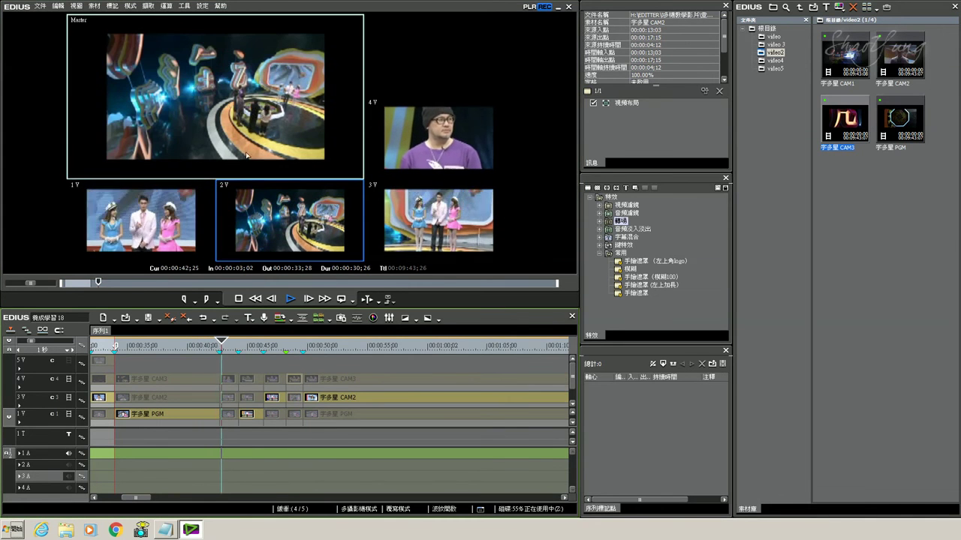
key("space")
- Review the multicam frame skipping options and set the sync point to timecode (時間碼)
left_click(130, 6)
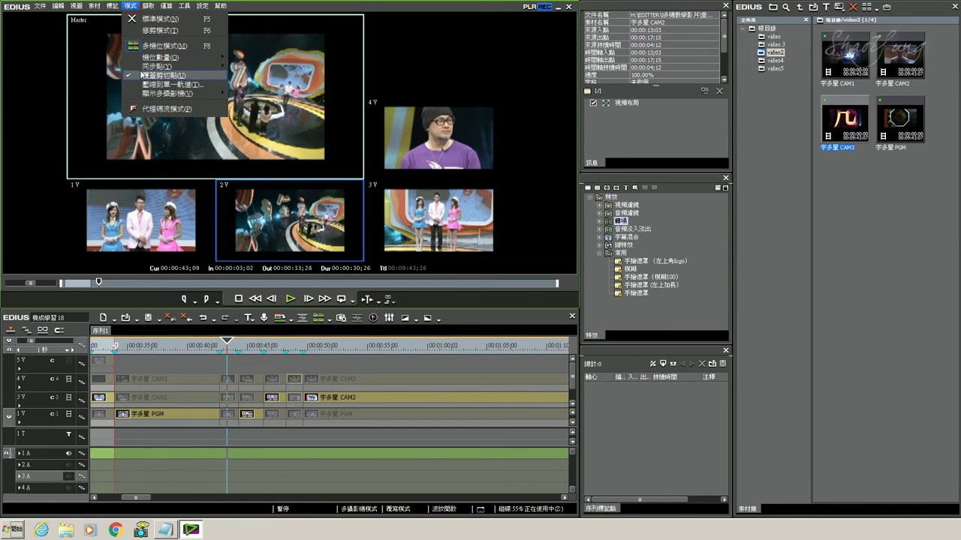
mouse_move(150, 93)
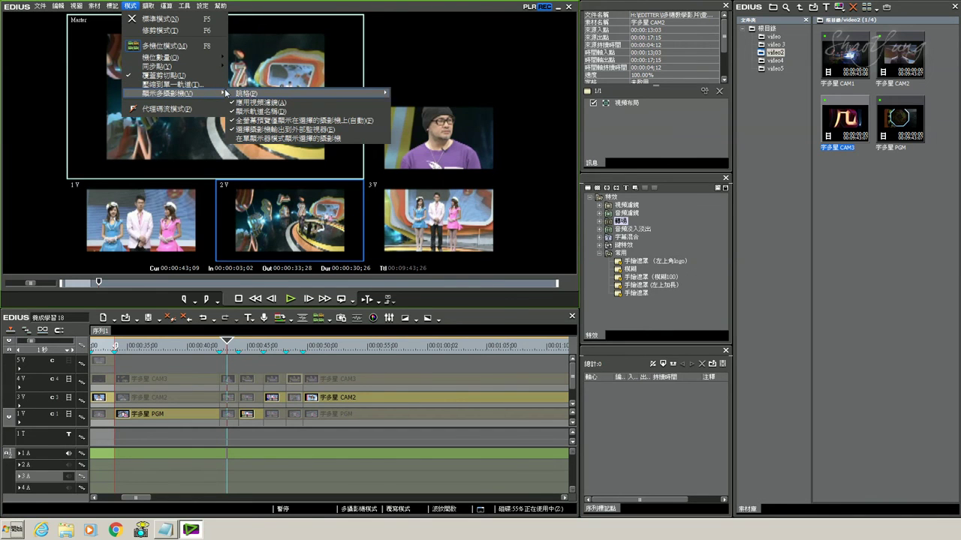
mouse_move(331, 97)
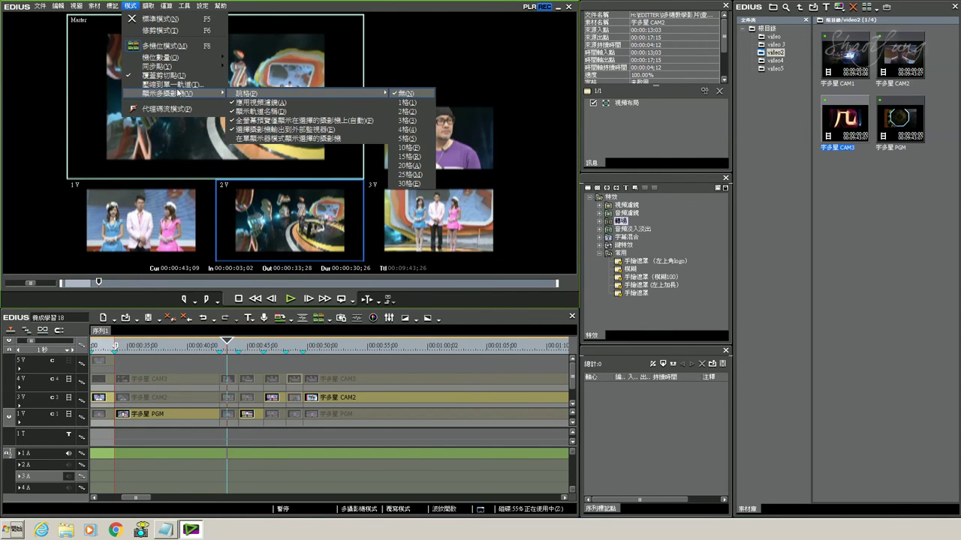
mouse_move(173, 68)
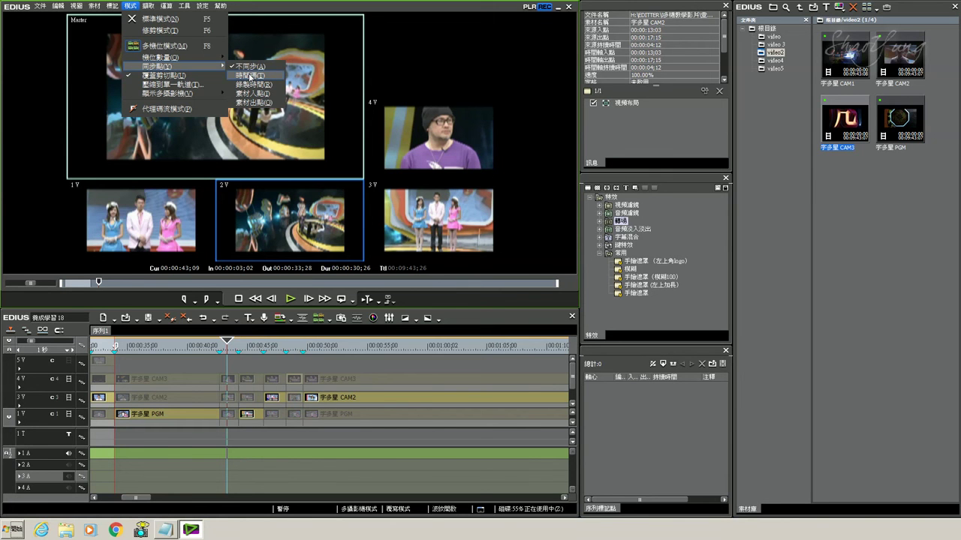
left_click(250, 75)
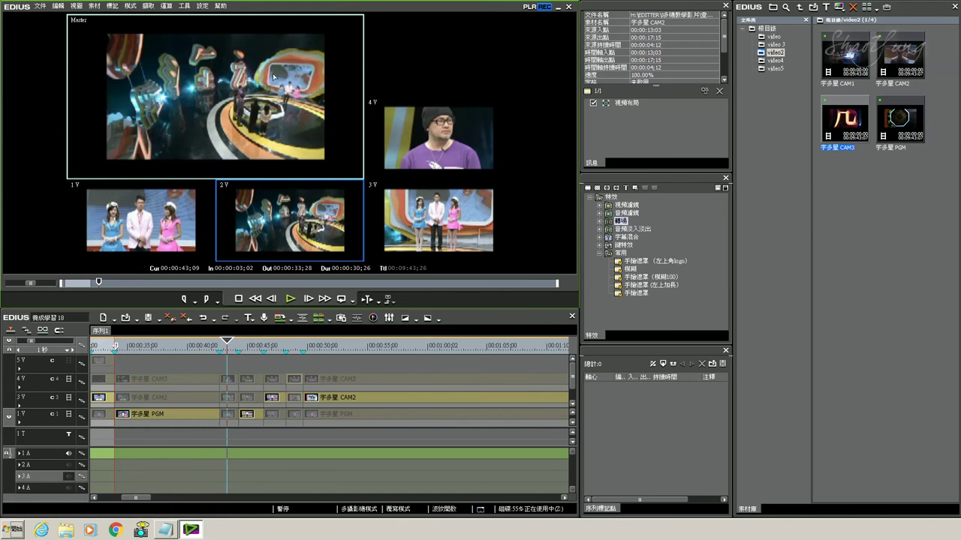
- Open the video4 folder and examine the video information in clip 00160's properties, including its start timecode and recording time
right_click(859, 71)
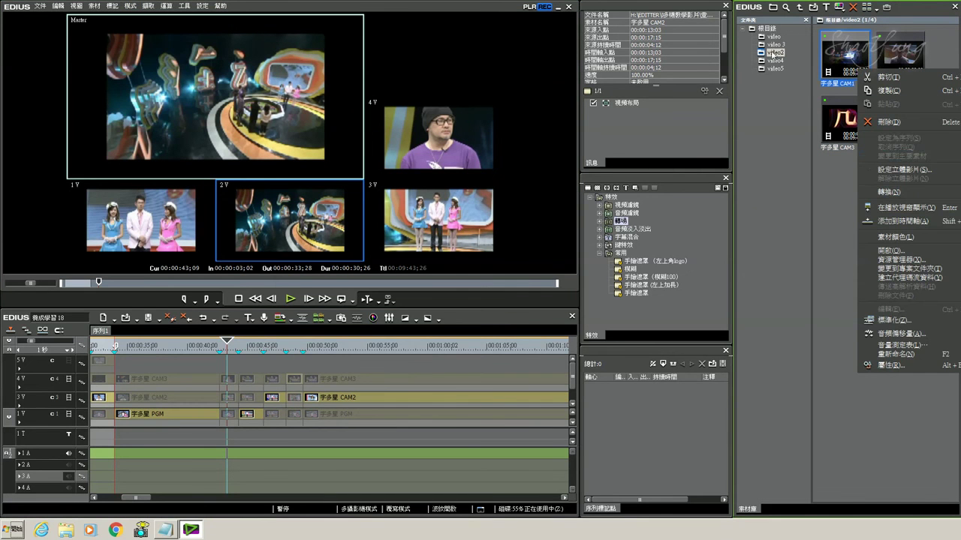
left_click(774, 60)
right_click(839, 69)
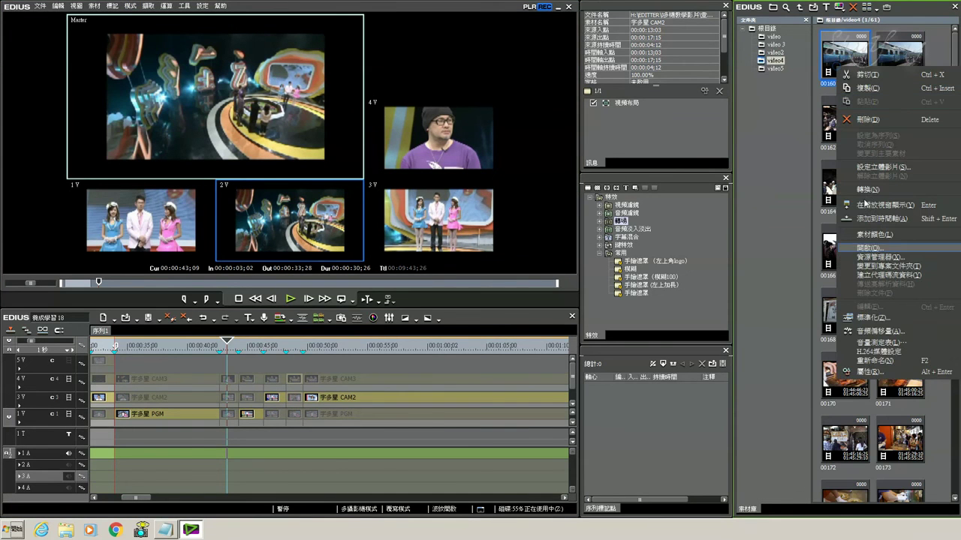
left_click(871, 373)
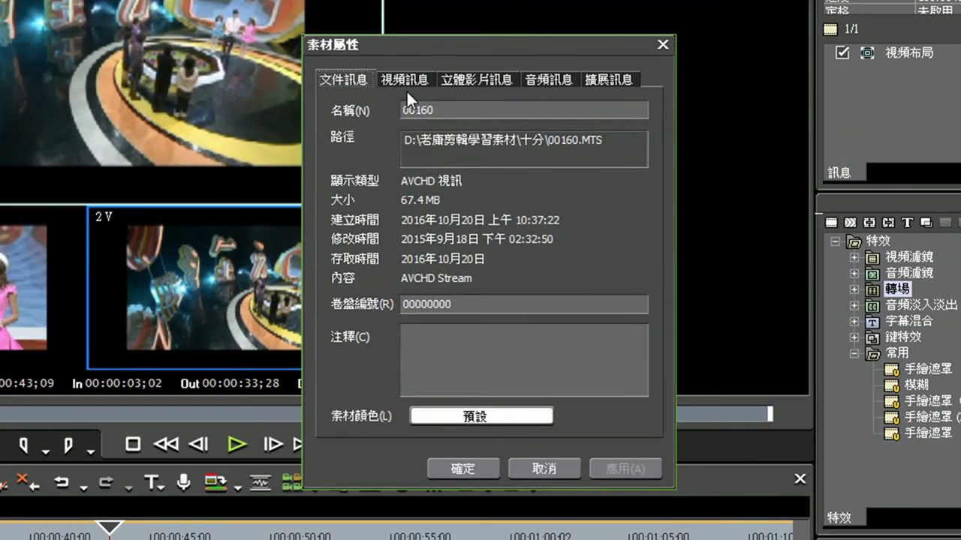
left_click(373, 116)
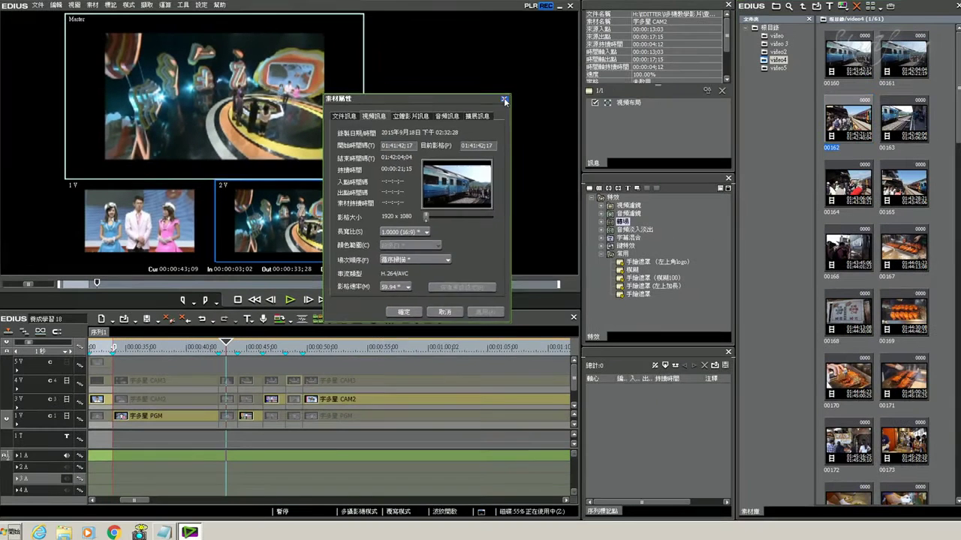
left_click(662, 45)
- Examine the recording date, start timecode and end timecode in clip 00163's properties
right_click(913, 126)
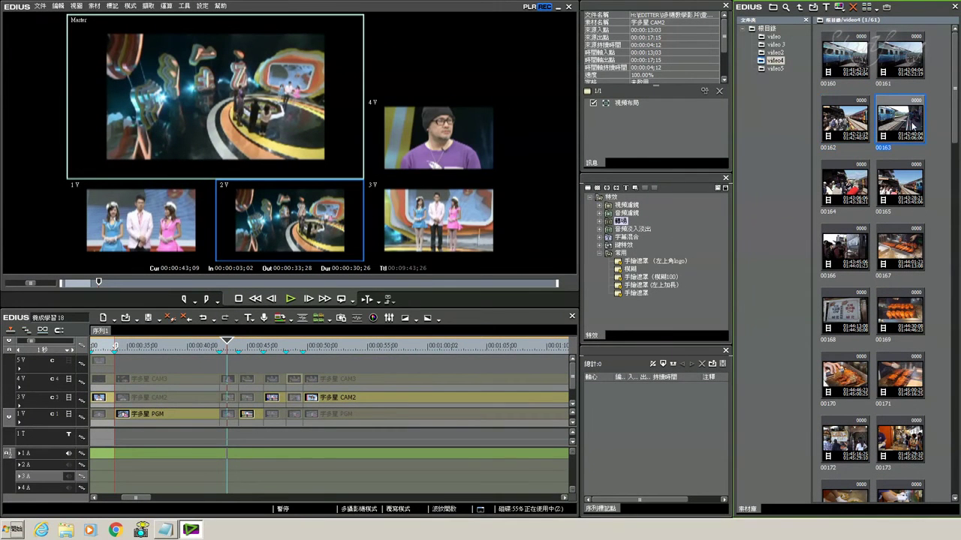
left_click(931, 427)
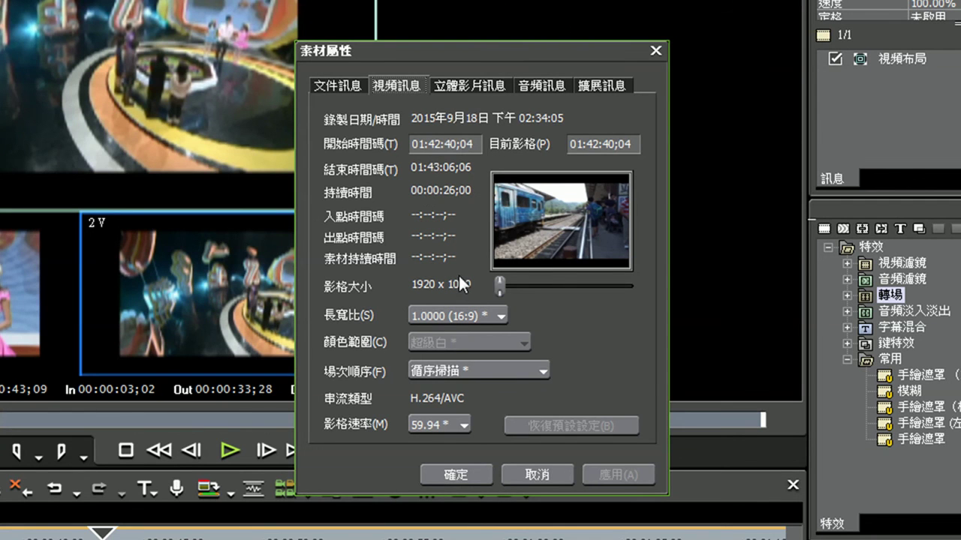
left_click(543, 470)
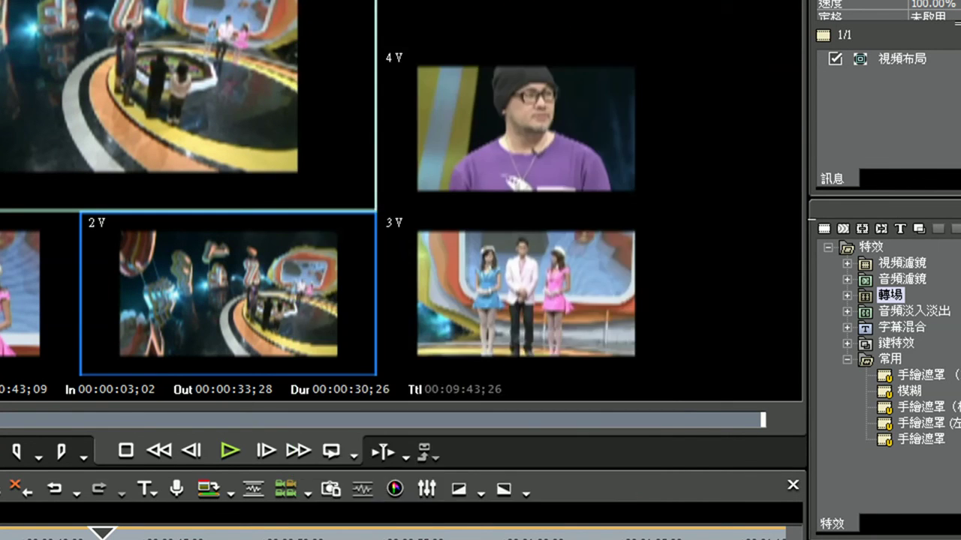
- Set the multicam sync point to recording time (錄製時間)
left_click(131, 5)
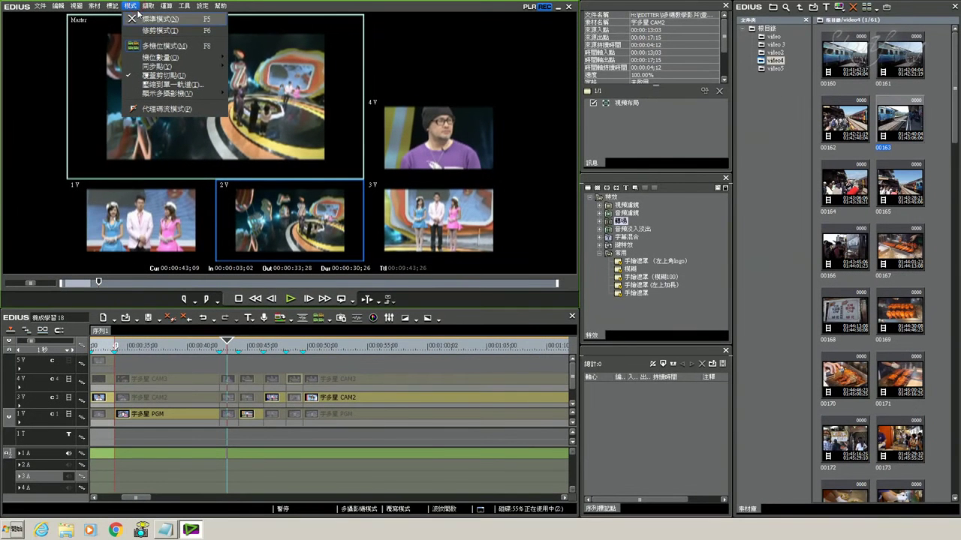
mouse_move(165, 67)
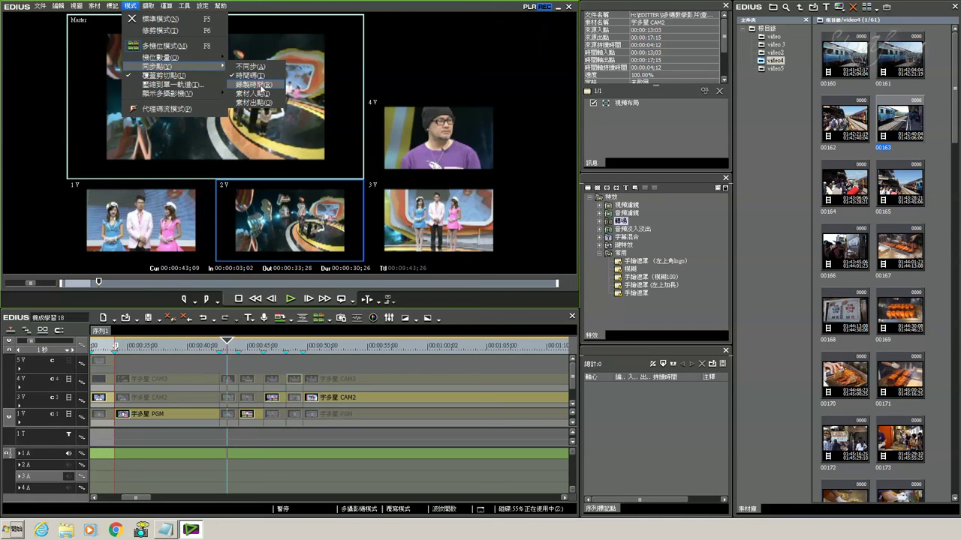
left_click(261, 86)
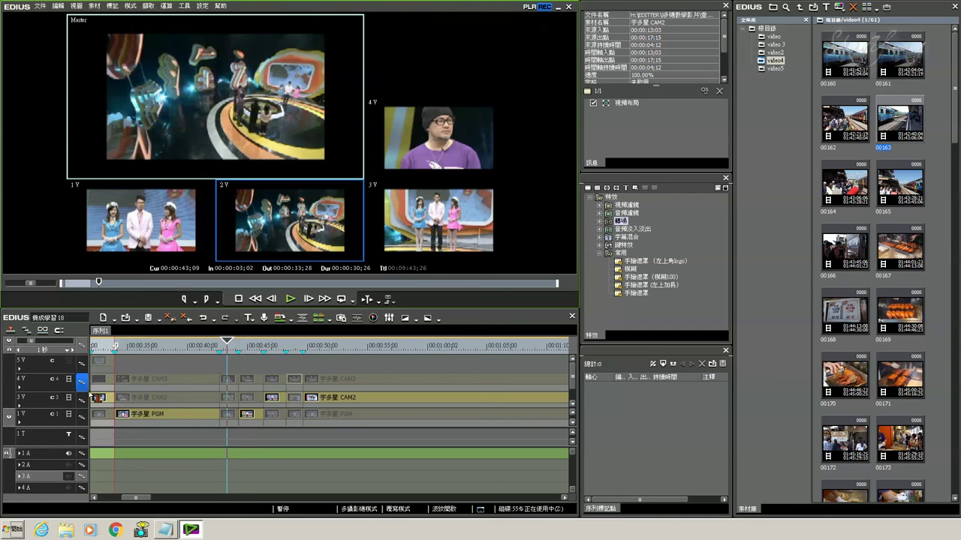
- Delete all clips and the In/Out points from the timeline, and return to 00:00:00;00 in normal mode
key("ctrl+0")
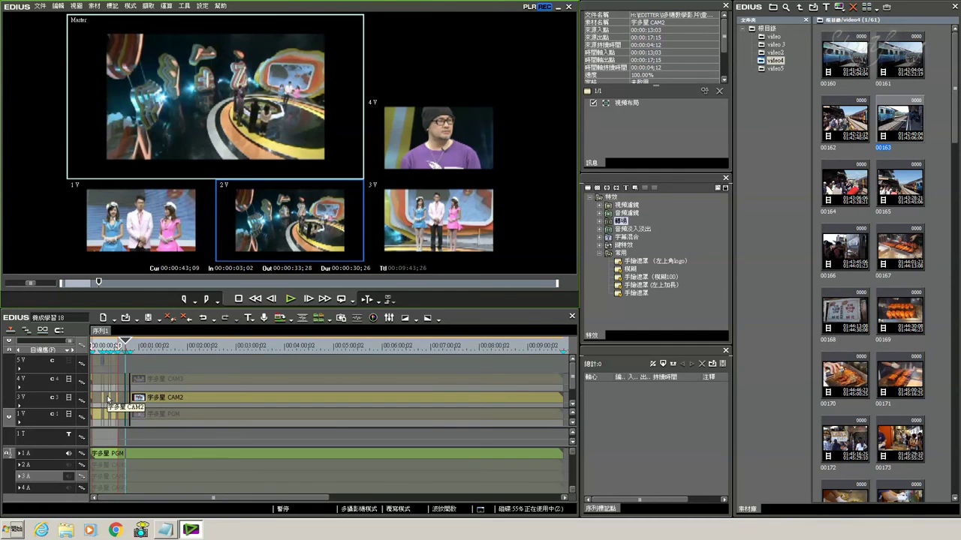
left_click_drag(256, 361, 83, 482)
key("Delete")
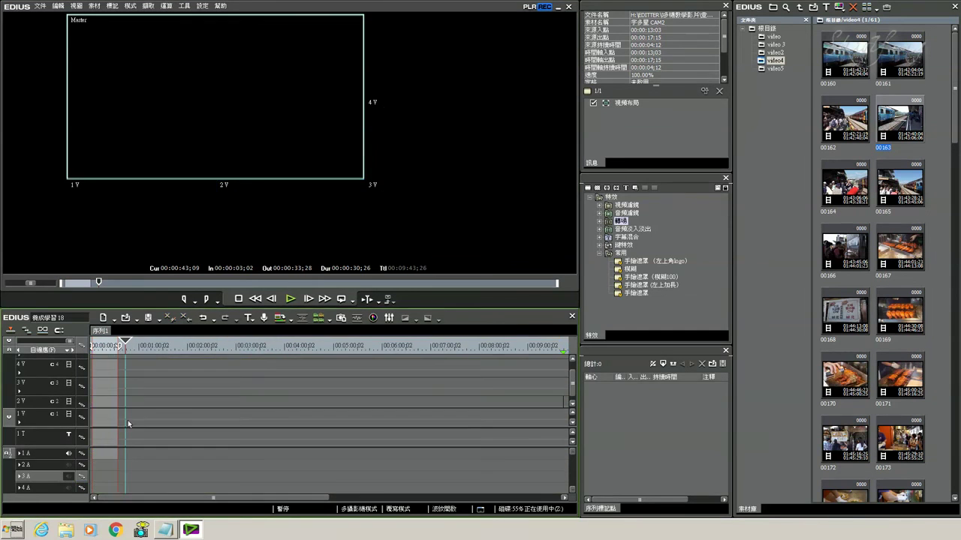
right_click(125, 359)
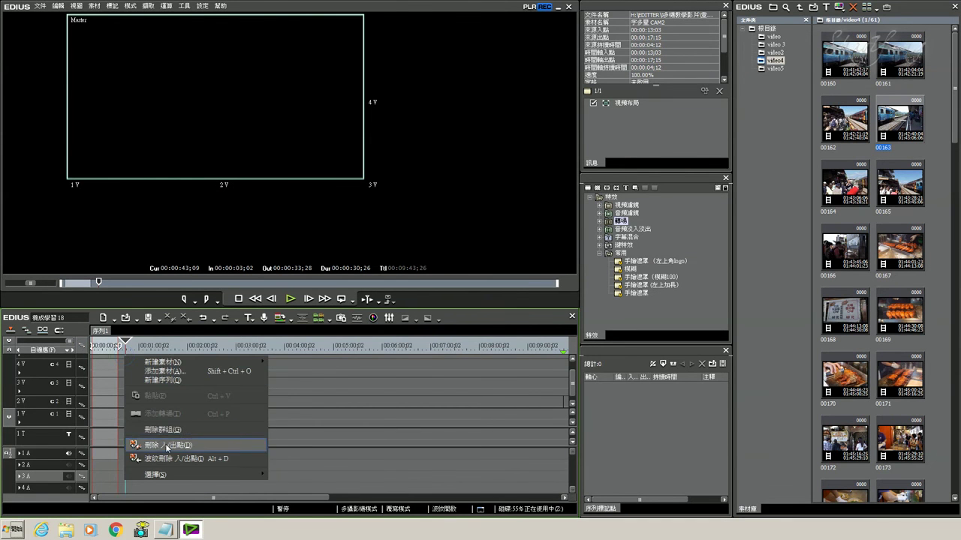
left_click(167, 446)
key("Home")
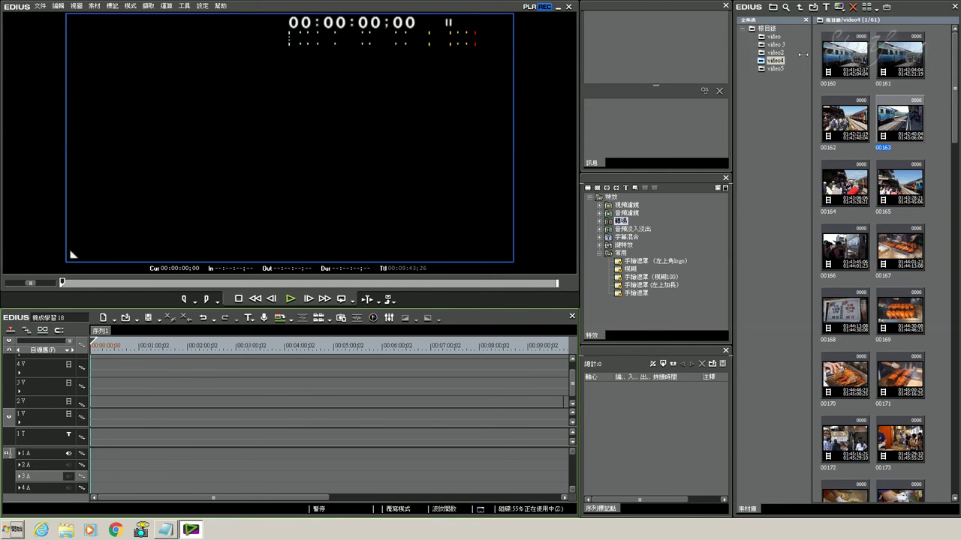
- Open the video 3 folder and examine the recording date and timecodes in clip 00069's properties
left_click(779, 68)
left_click(772, 54)
left_click(774, 45)
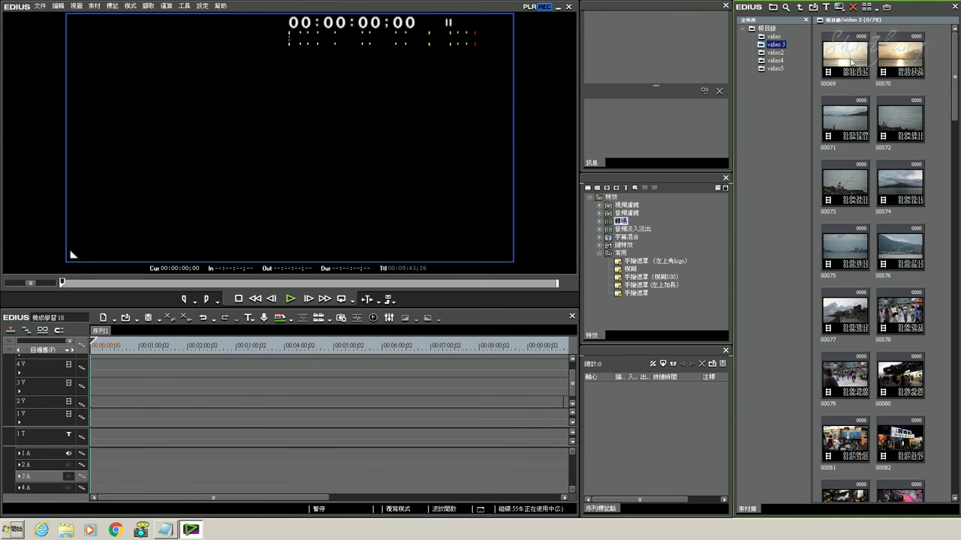
left_click(851, 62)
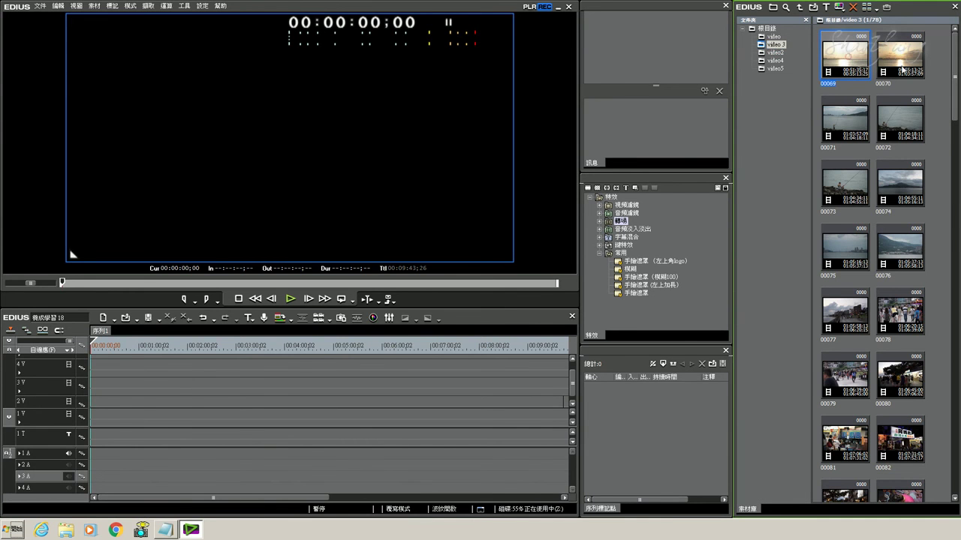
right_click(839, 60)
left_click(869, 361)
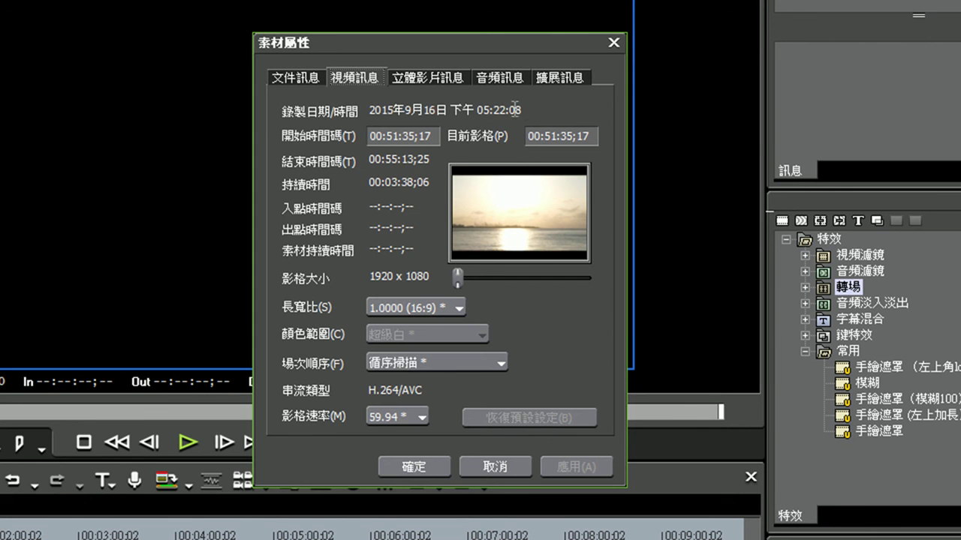
left_click(415, 469)
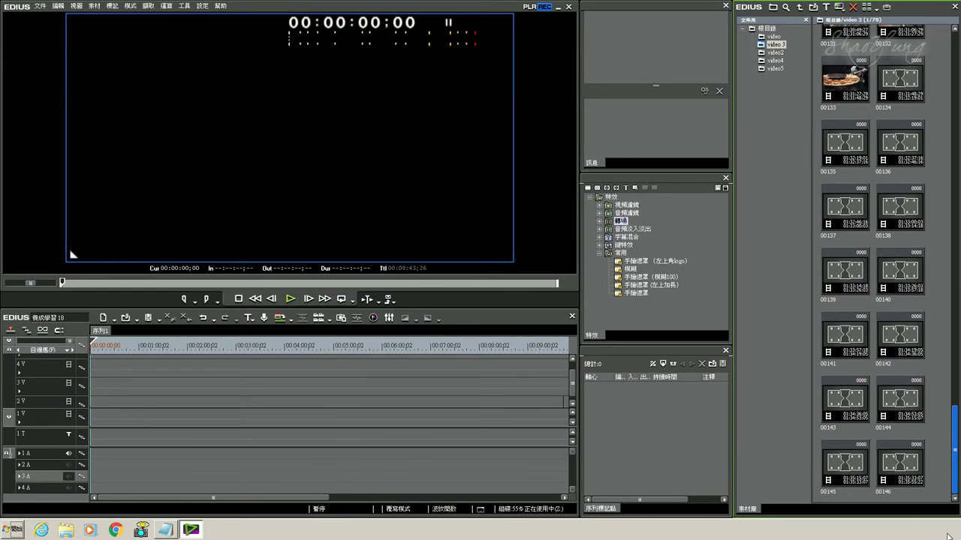
- Select all clips in the video 3 folder through 00146 and check the current multicam sync point option
left_click(898, 481, "shift")
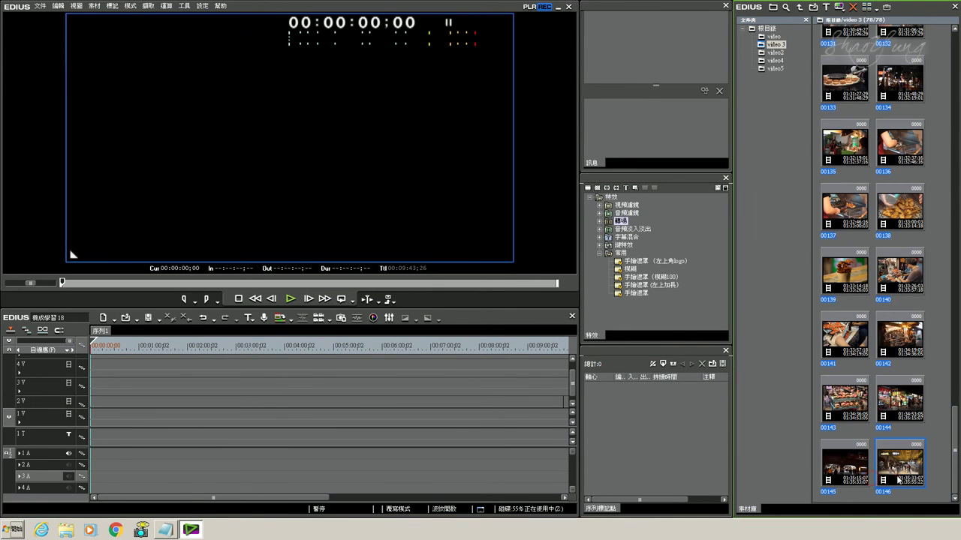
left_click(131, 6)
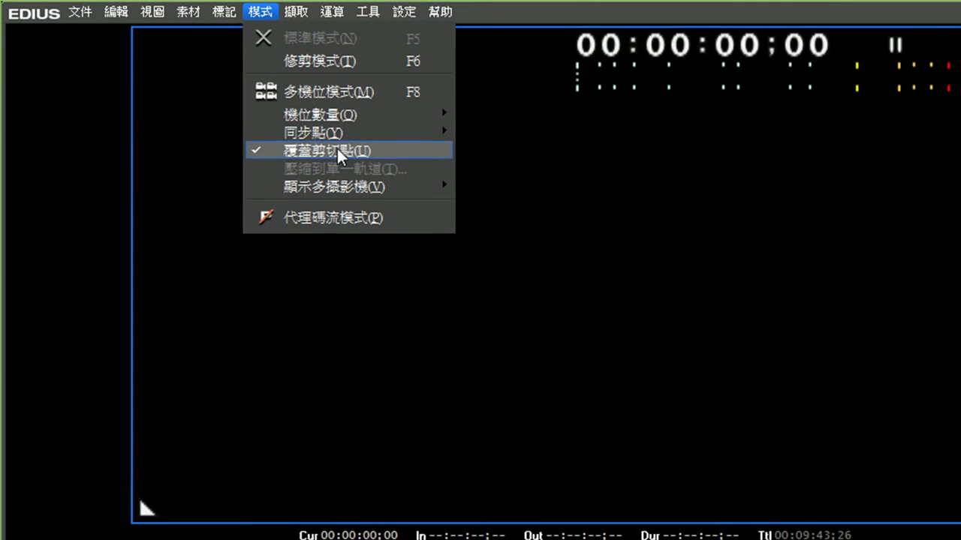
mouse_move(174, 65)
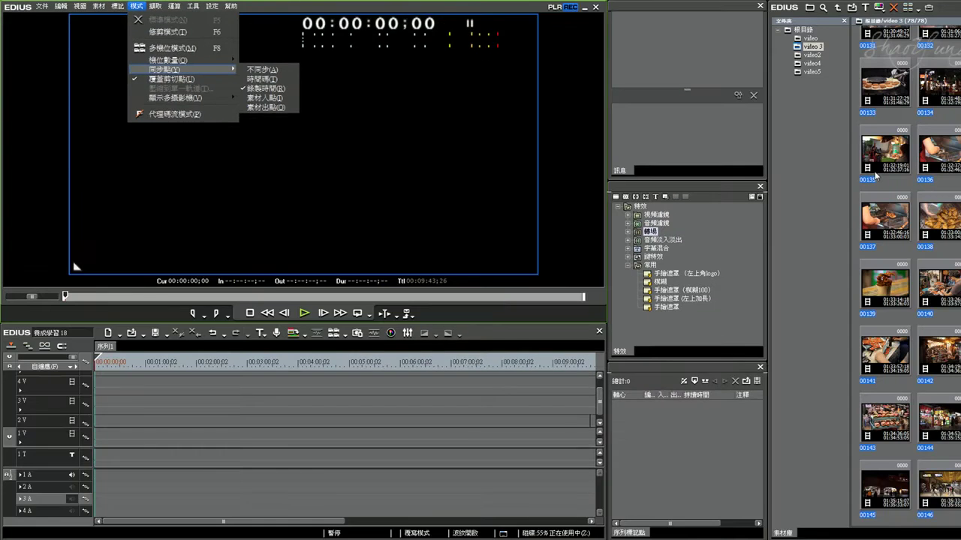
- Try adding the selected clips to the timeline in normal mode, review how they are laid out, and undo the placement
left_click(836, 168)
right_click(836, 169)
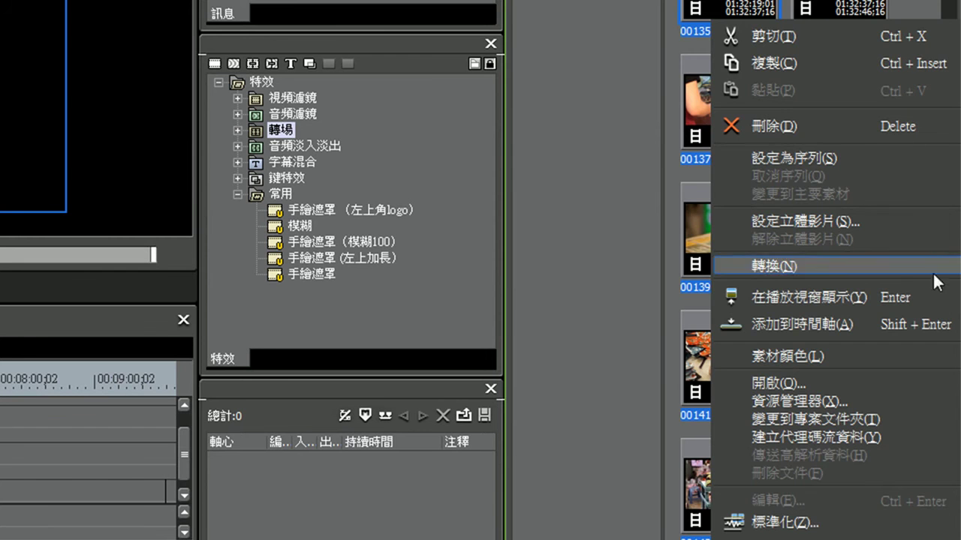
left_click(952, 324)
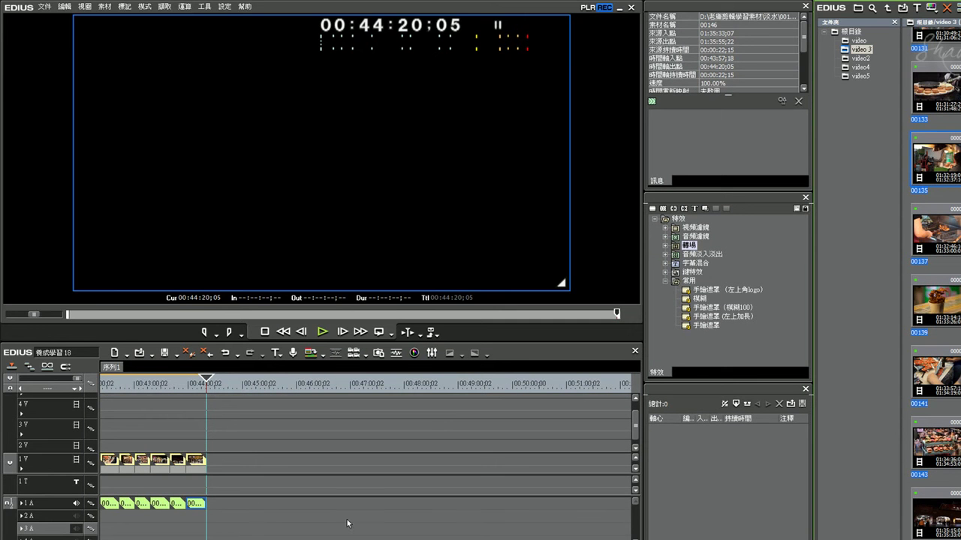
scroll(253, 538, "left", 10)
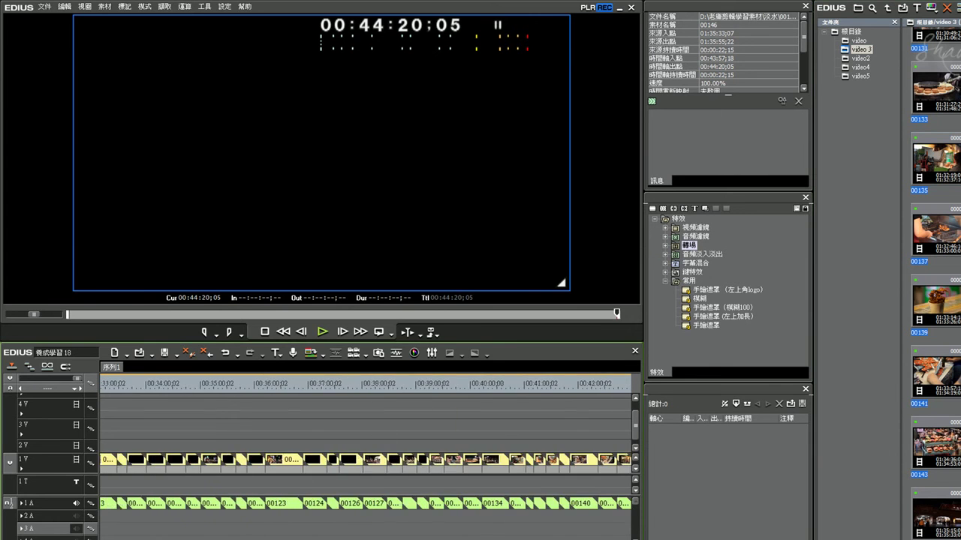
scroll(253, 538, "right", 8)
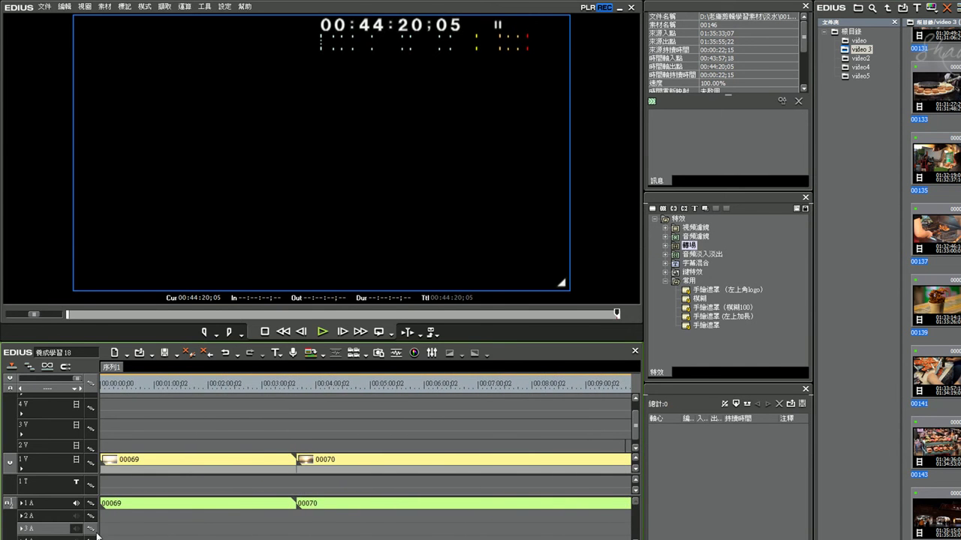
scroll(276, 539, "left", 6)
scroll(276, 538, "left", 6)
key("ctrl+z")
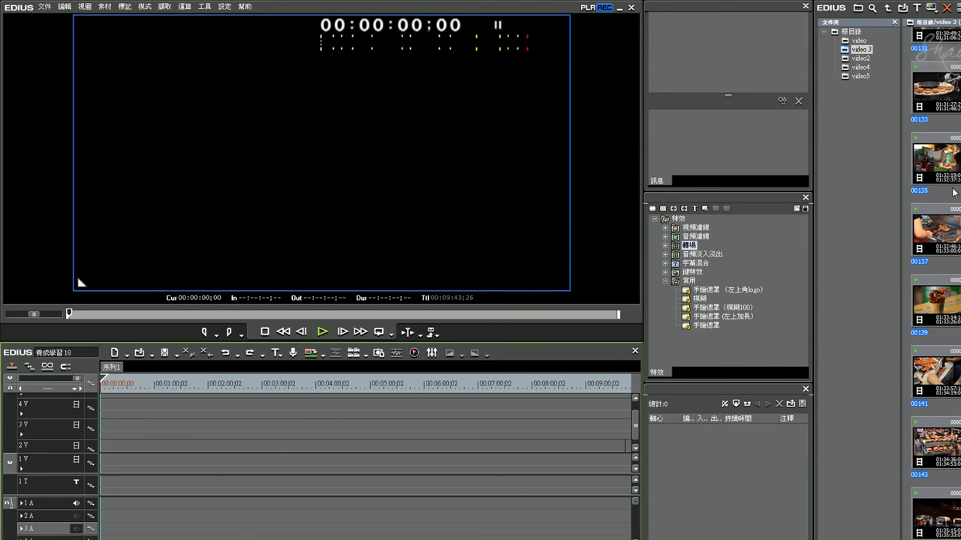
- With the sync point on recording time (錄製時間), switch to multicam mode and add the selected video 3 clips to the timeline
left_click(148, 8)
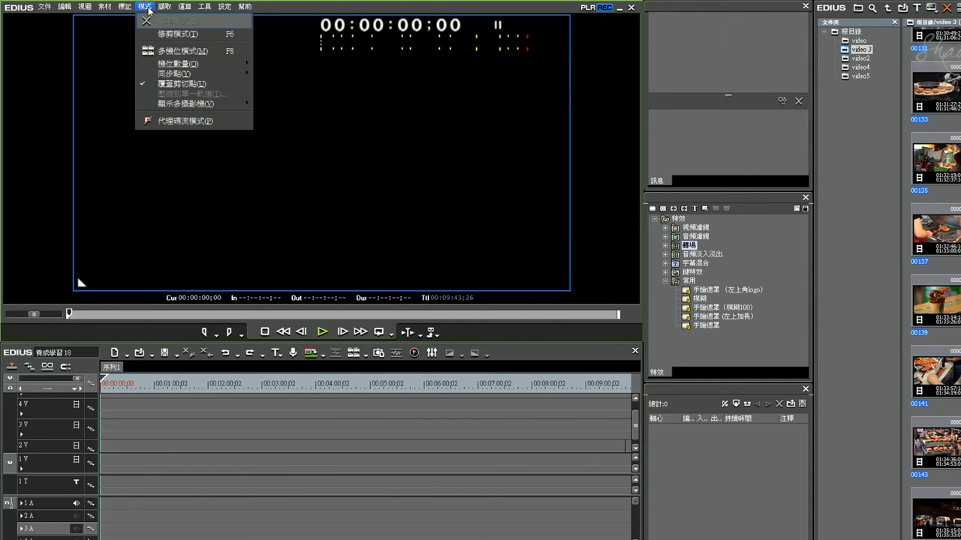
mouse_move(169, 75)
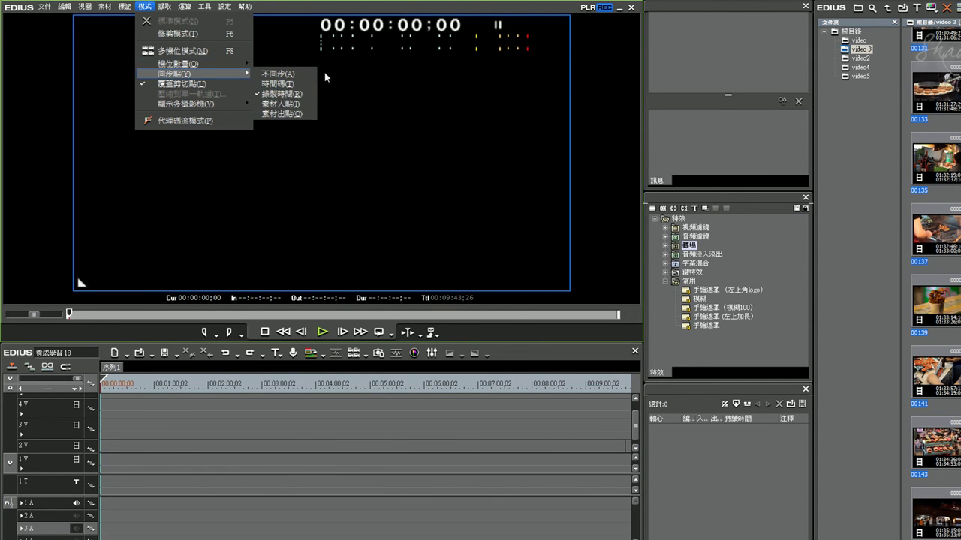
left_click(182, 51)
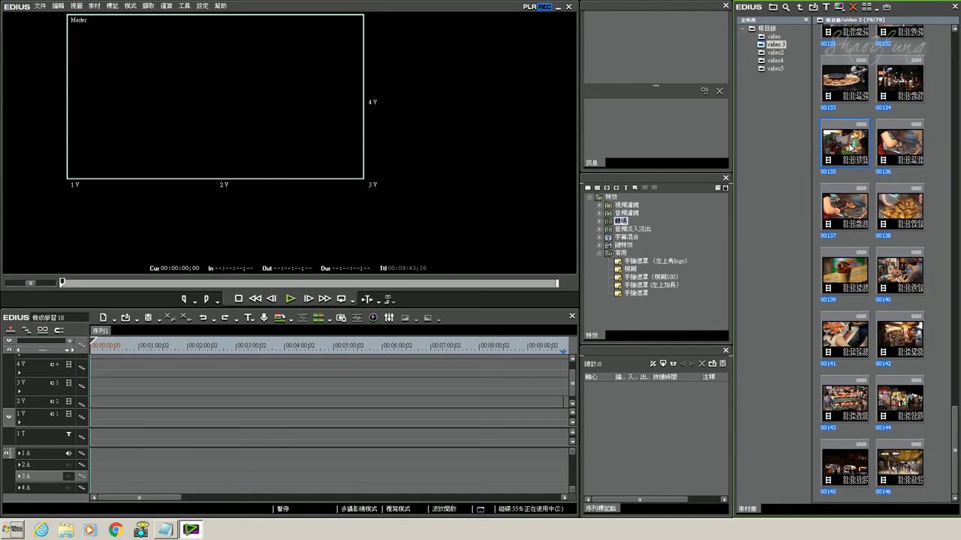
right_click(951, 168)
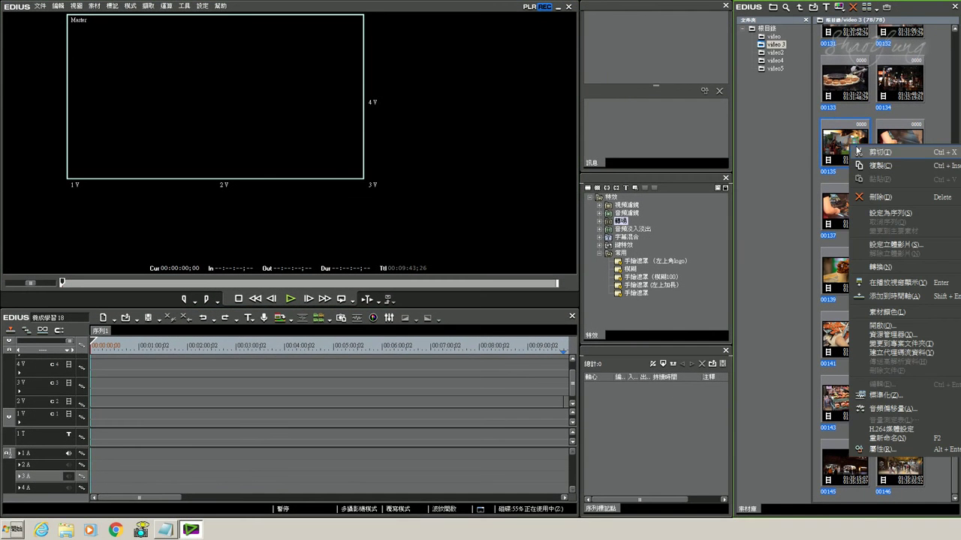
left_click(888, 295)
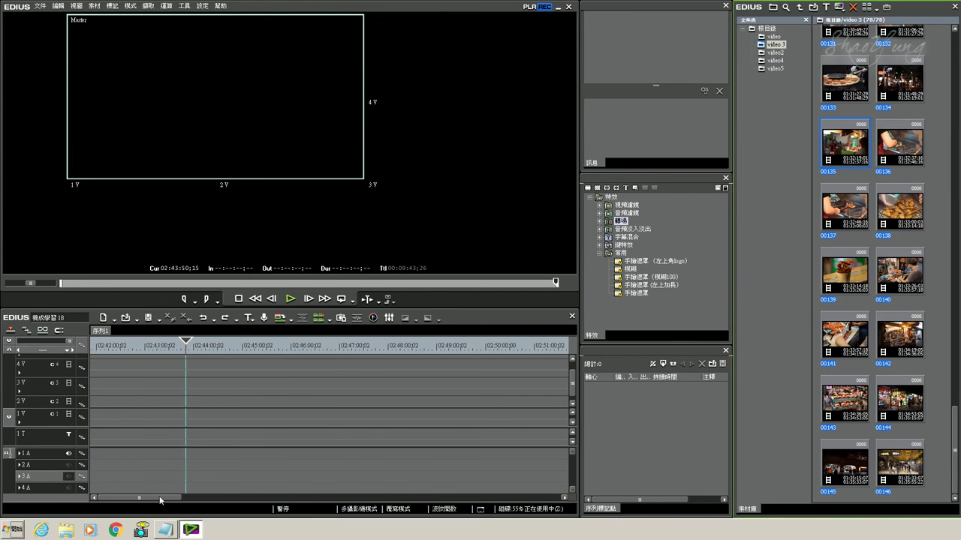
- Delete the tiny leftover clip on track 2V that ends at 00:09:43;26
left_click_drag(191, 499, 20, 487)
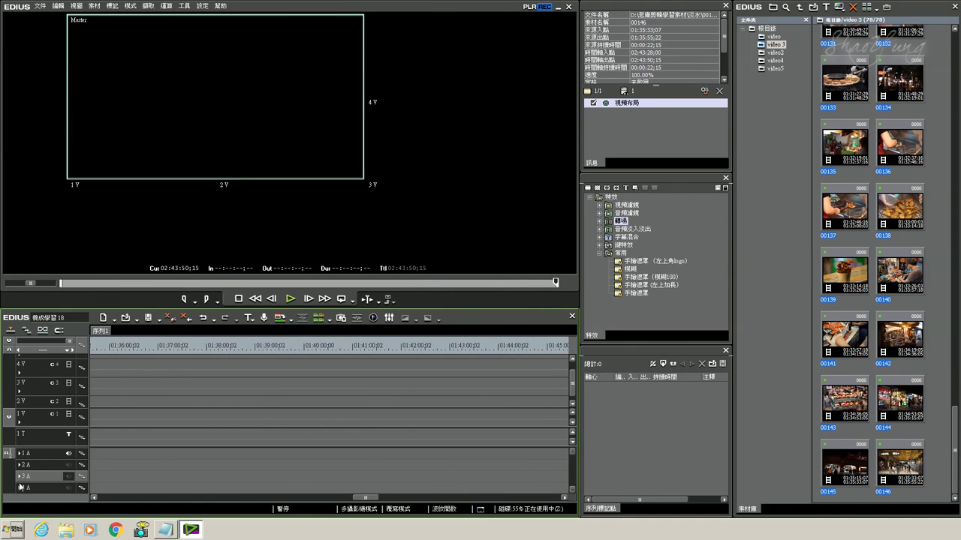
key("Home")
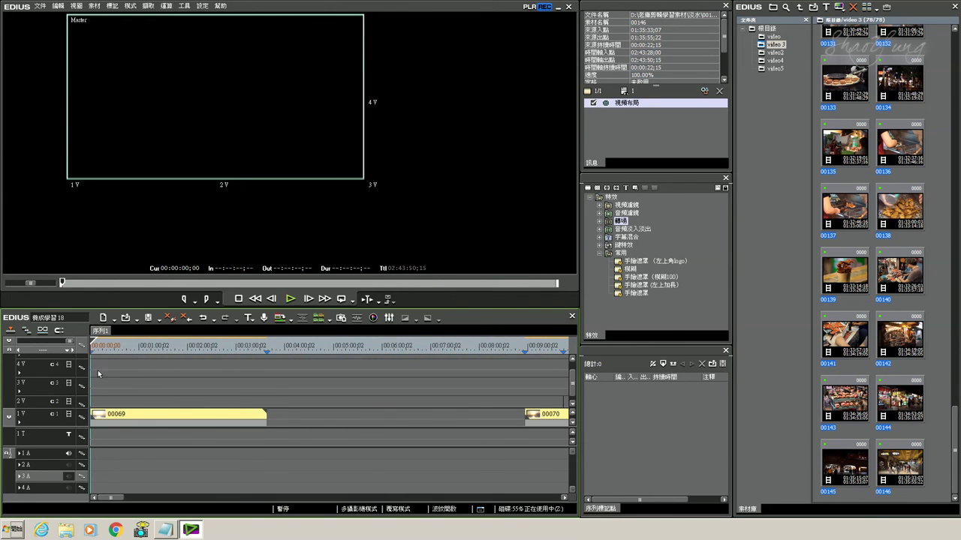
key("ctrl+0")
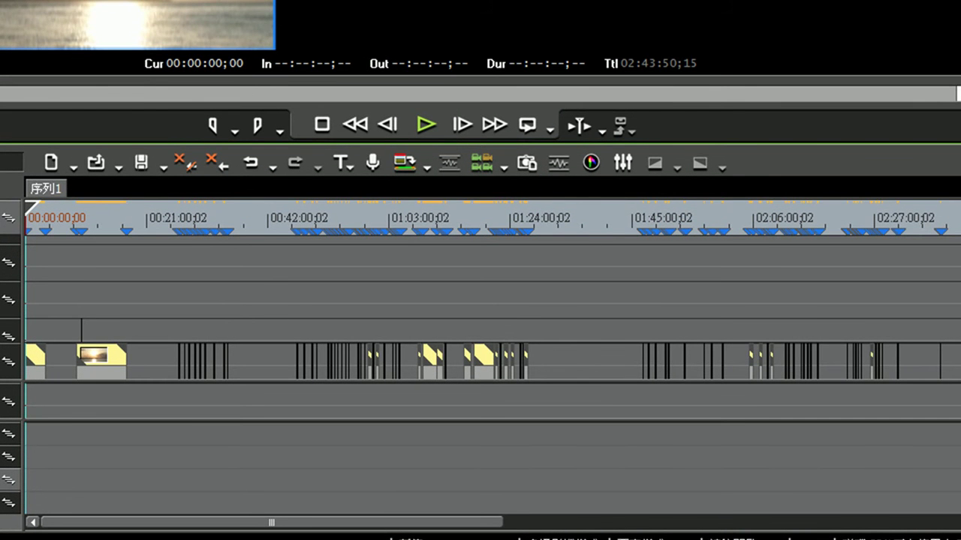
left_click(78, 218)
scroll(151, 246, "up", 5)
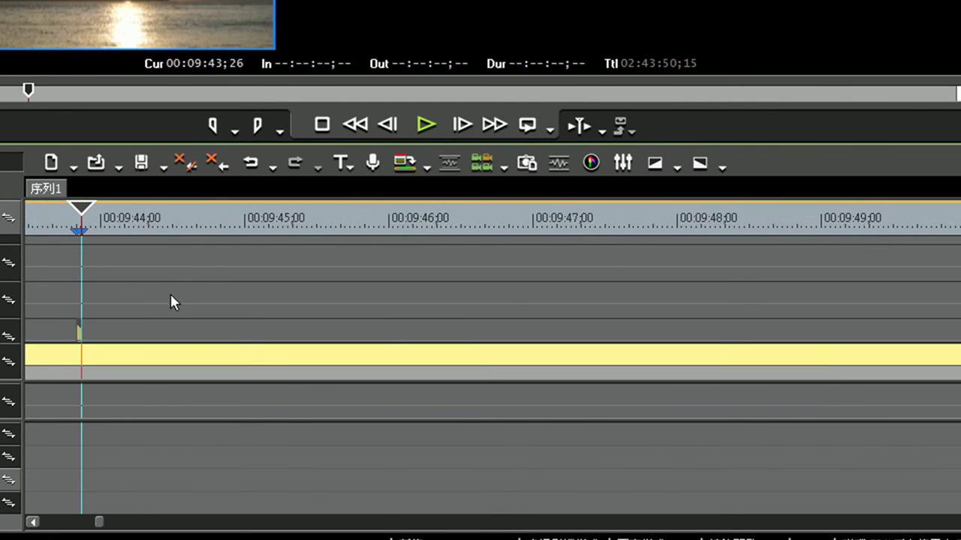
scroll(171, 300, "up", 3)
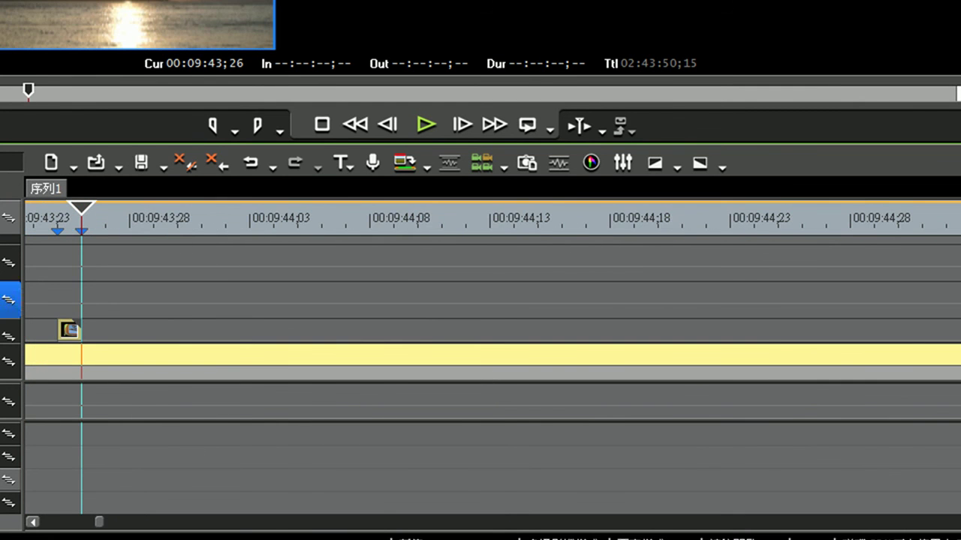
left_click(73, 332)
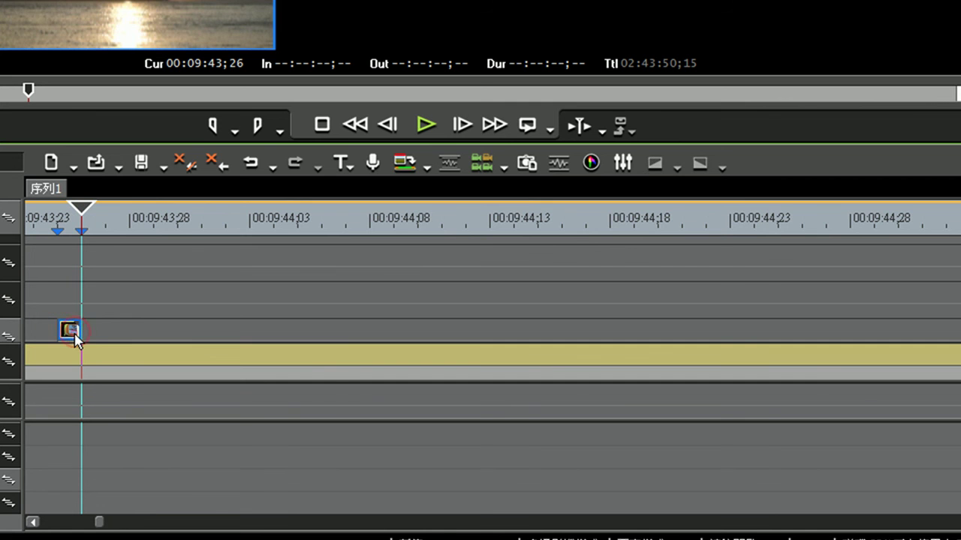
left_click(101, 309)
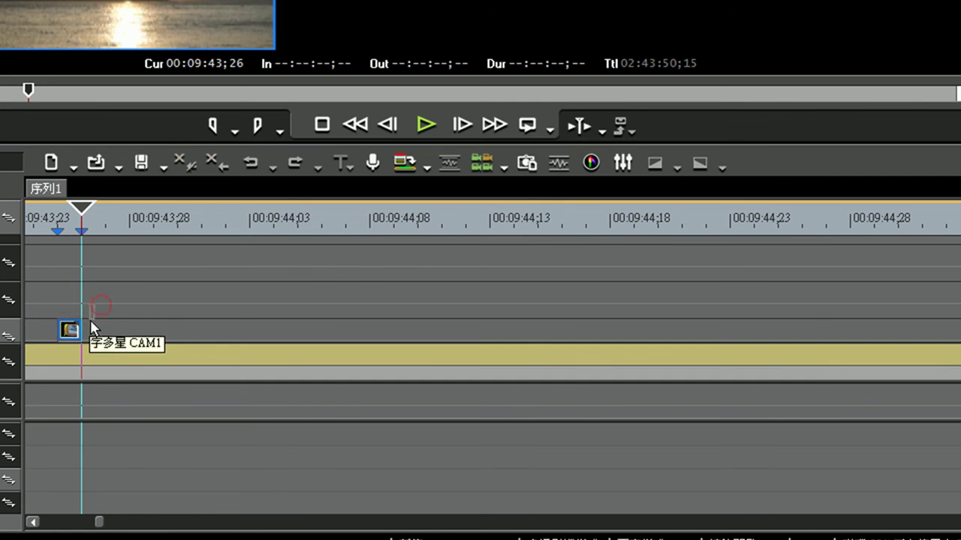
left_click(69, 330)
key("Delete")
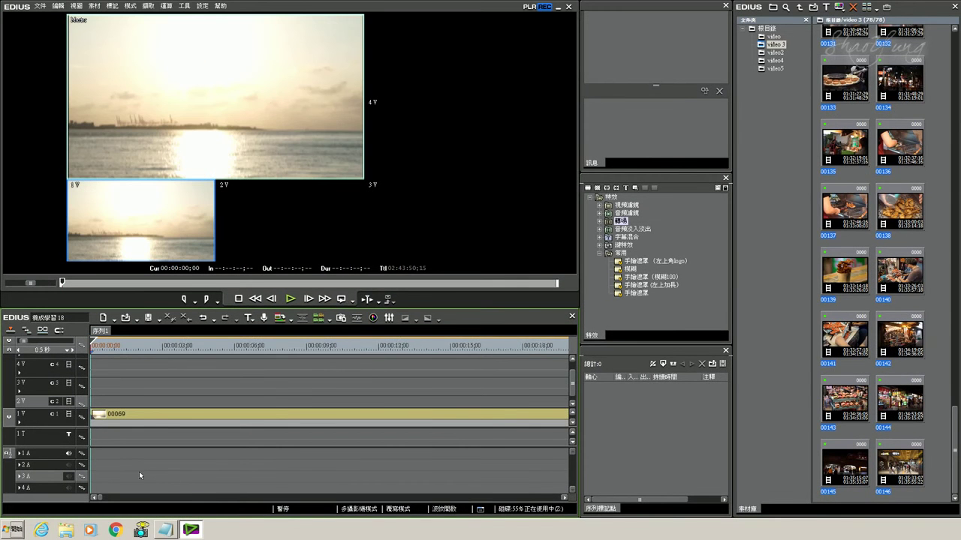
- Examine the recording date and time in the video information of timeline clip 00069
scroll(147, 472, "down", 5)
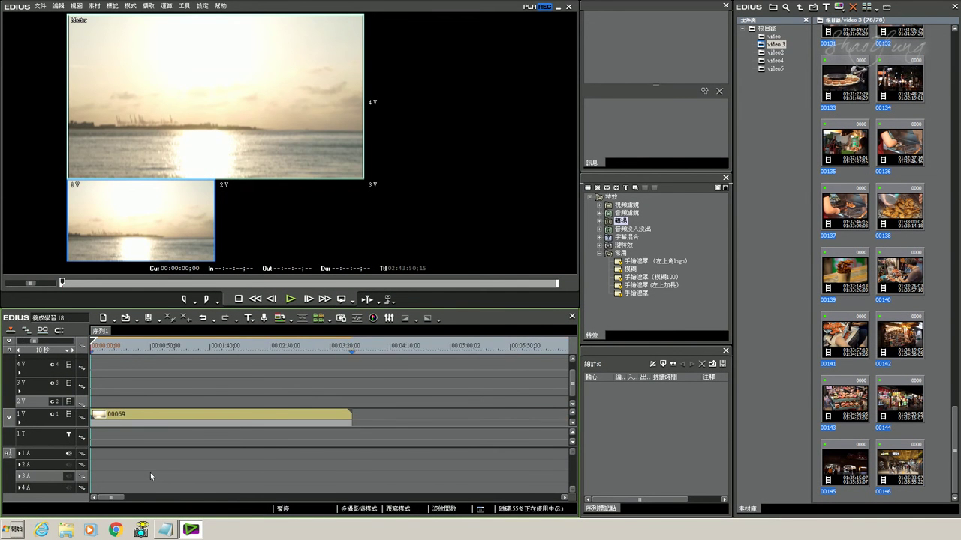
left_click(208, 413)
right_click(208, 414)
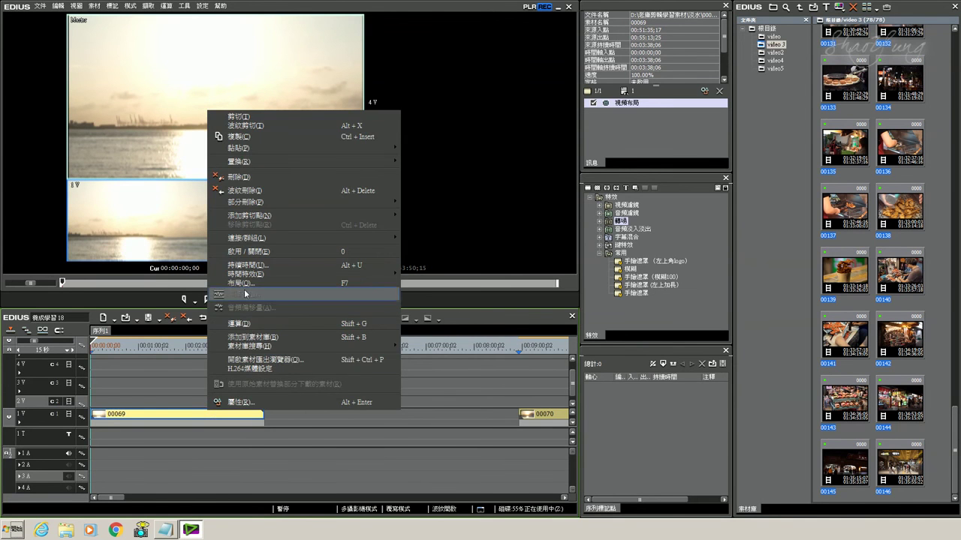
left_click(236, 403)
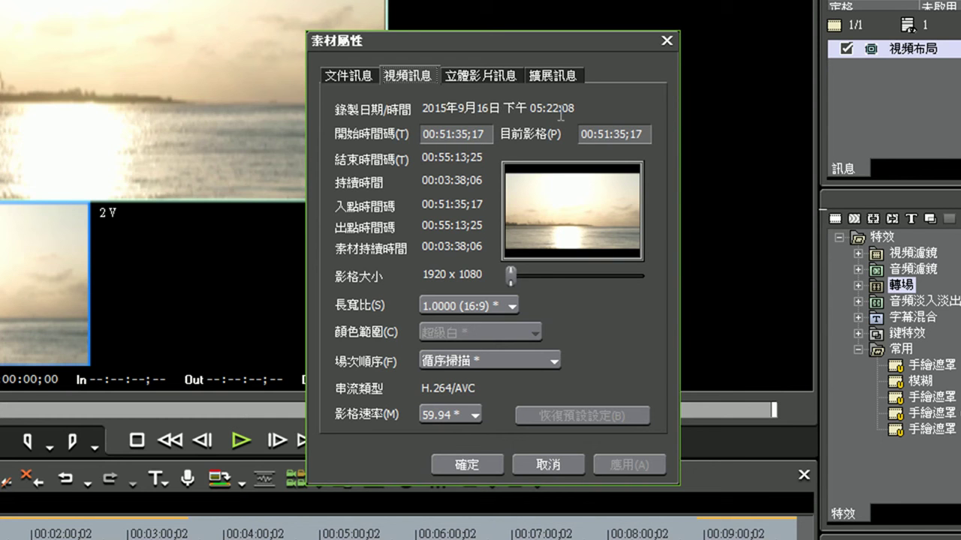
left_click(543, 460)
- Mark the gap between clips 00069 and 00070 with an In point at 00:03:38;06 and an Out point at 00:08:56;00
left_click_drag(208, 532, 218, 533)
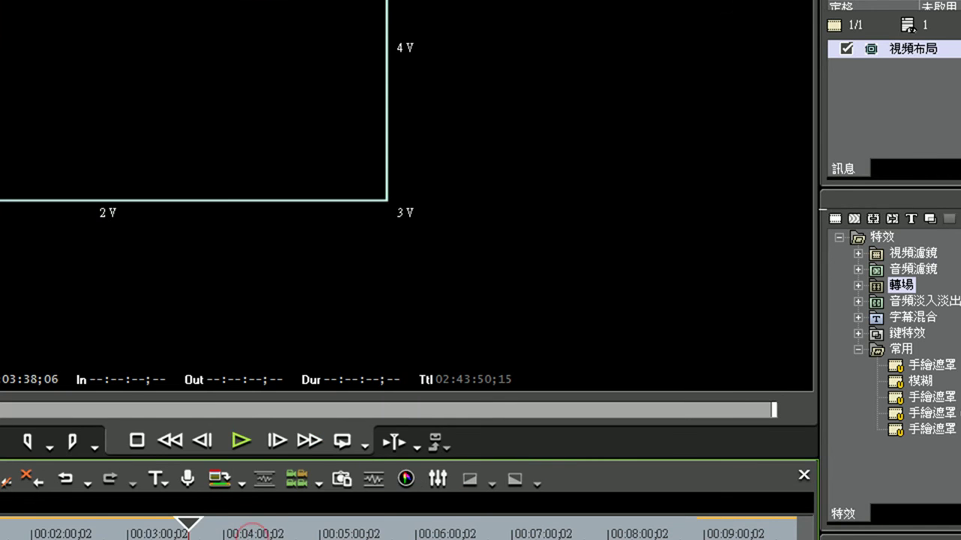
key("i")
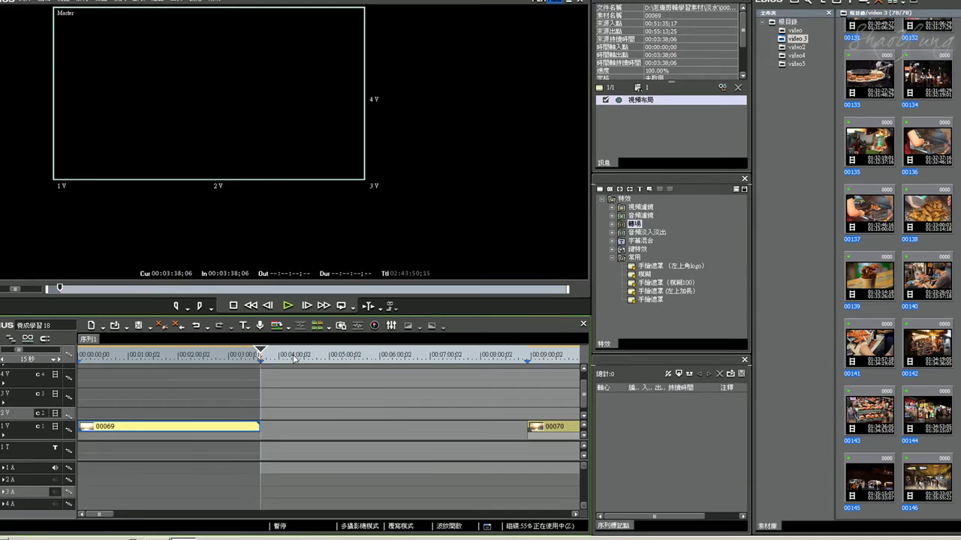
left_click_drag(295, 359, 517, 353)
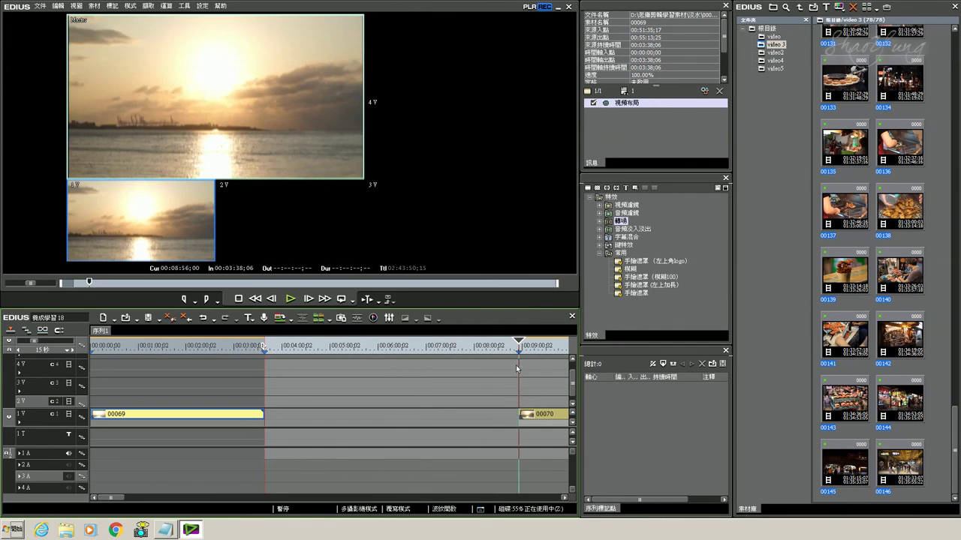
key("o")
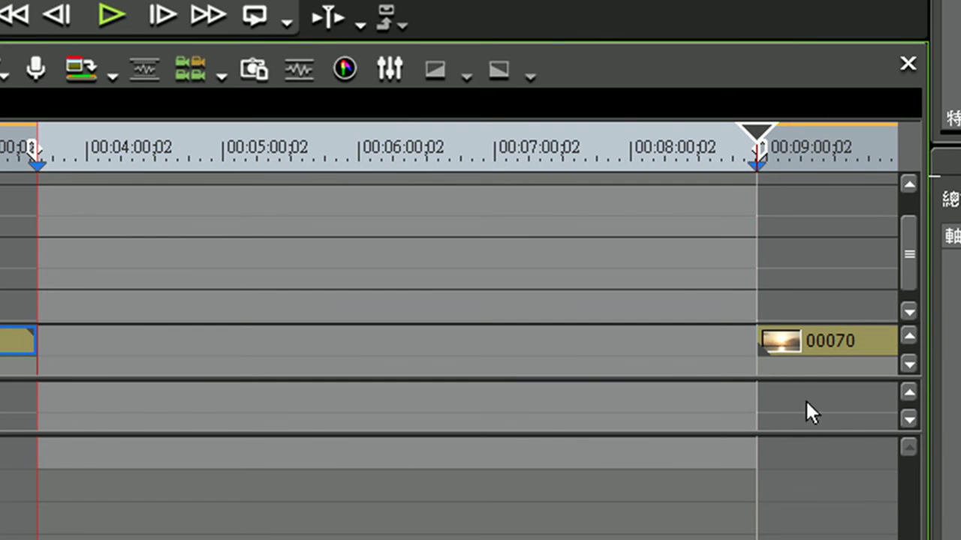
- Examine the recording date and time in the video information of timeline clip 00070
left_click(777, 359)
right_click(777, 359)
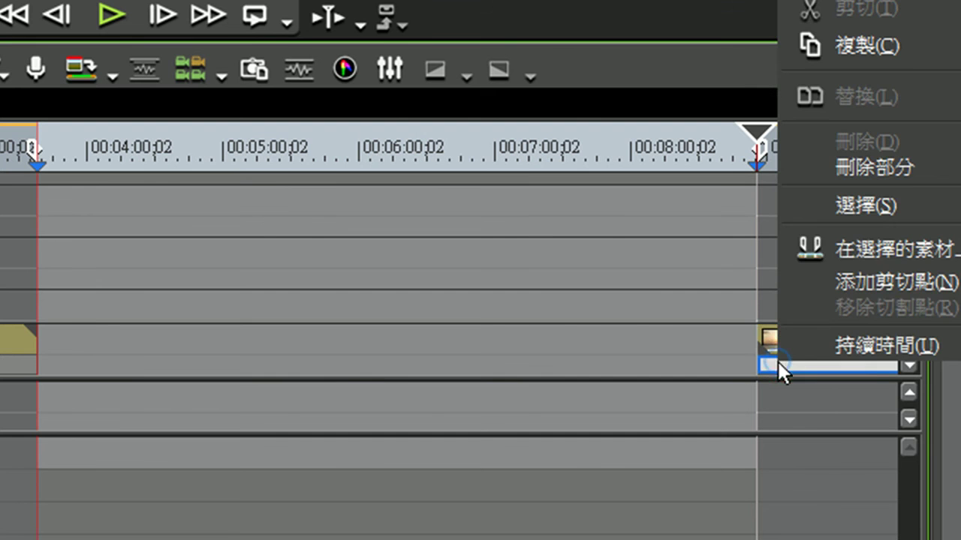
left_click(555, 240)
left_click(869, 300)
left_click(824, 335)
right_click(824, 335)
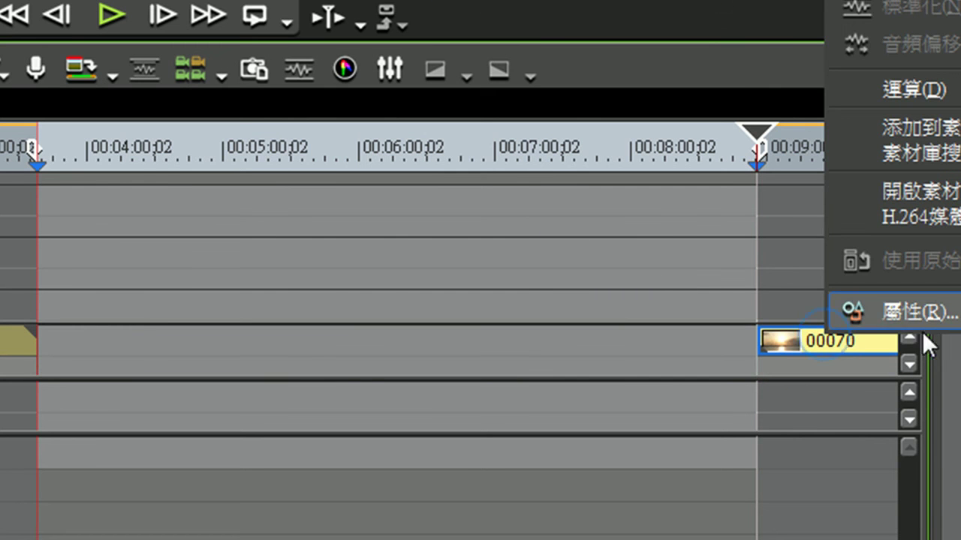
left_click(922, 315)
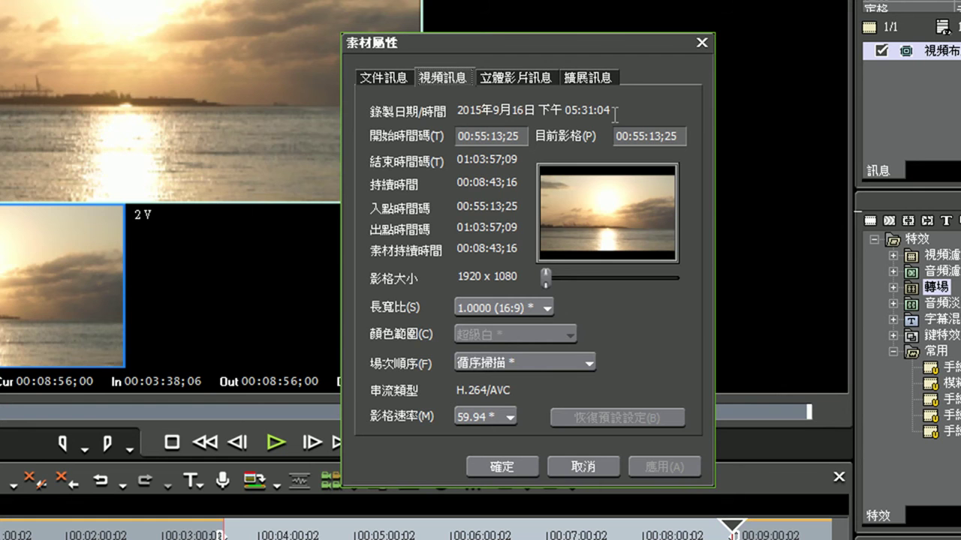
left_click(581, 462)
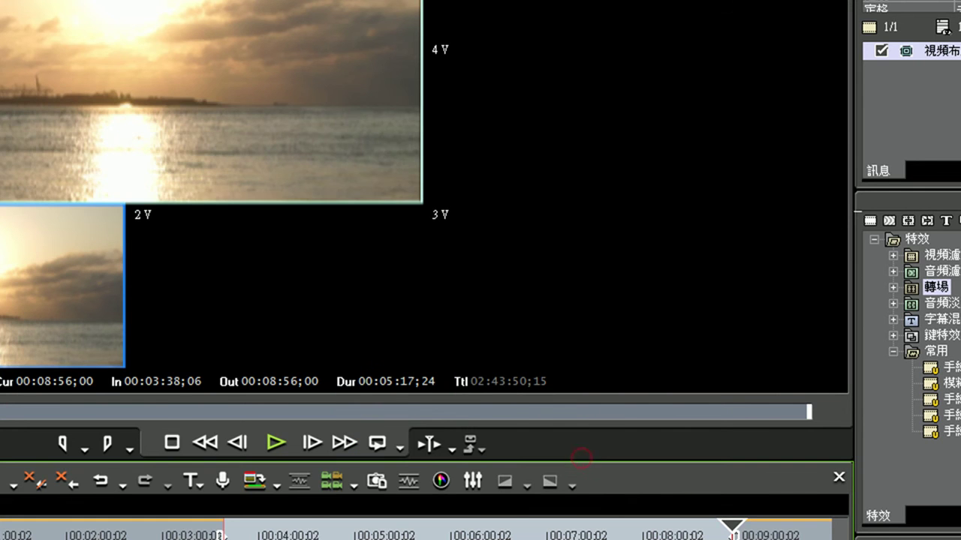
- Compare the recording times and start and end timecodes of clips 00069 and 00070 in their properties
right_click(129, 535)
key("alt+Return")
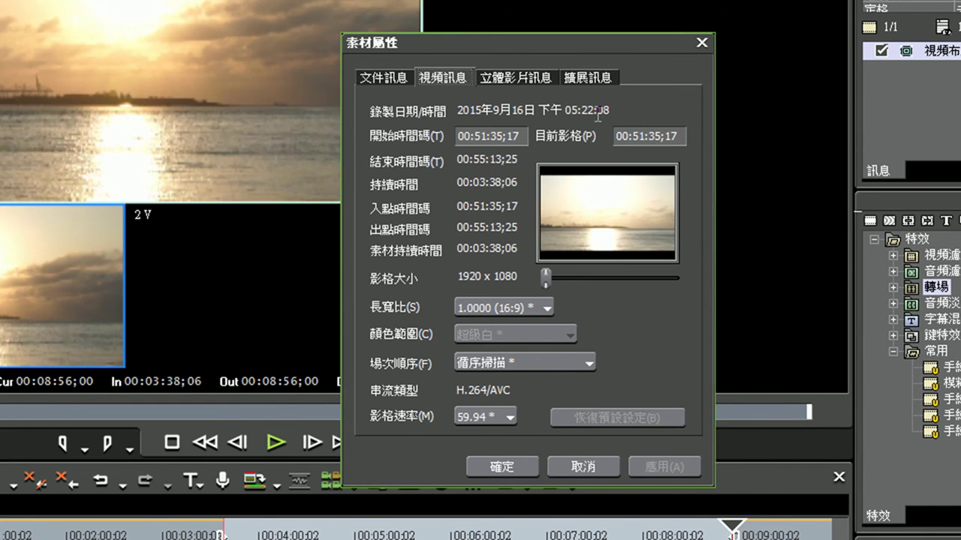
left_click(595, 467)
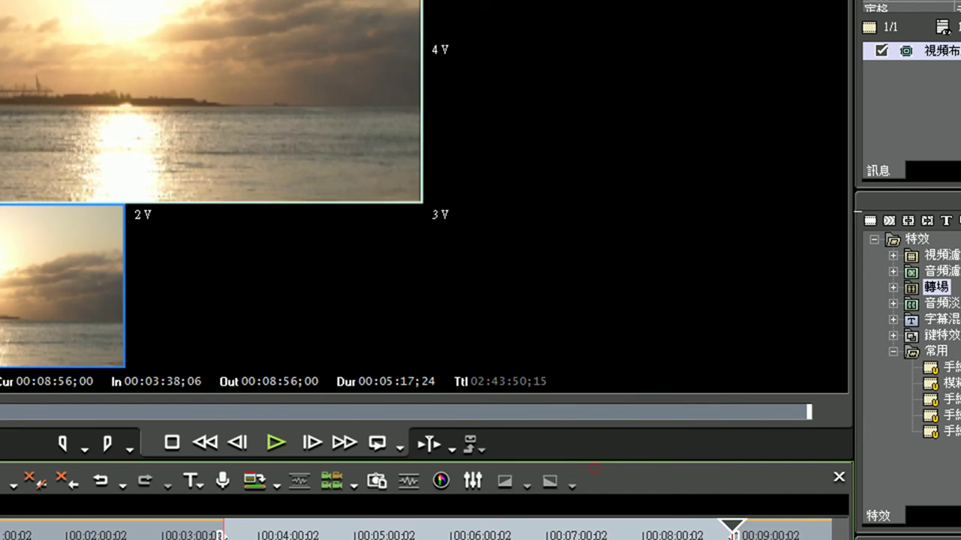
right_click(769, 531)
left_click(811, 531)
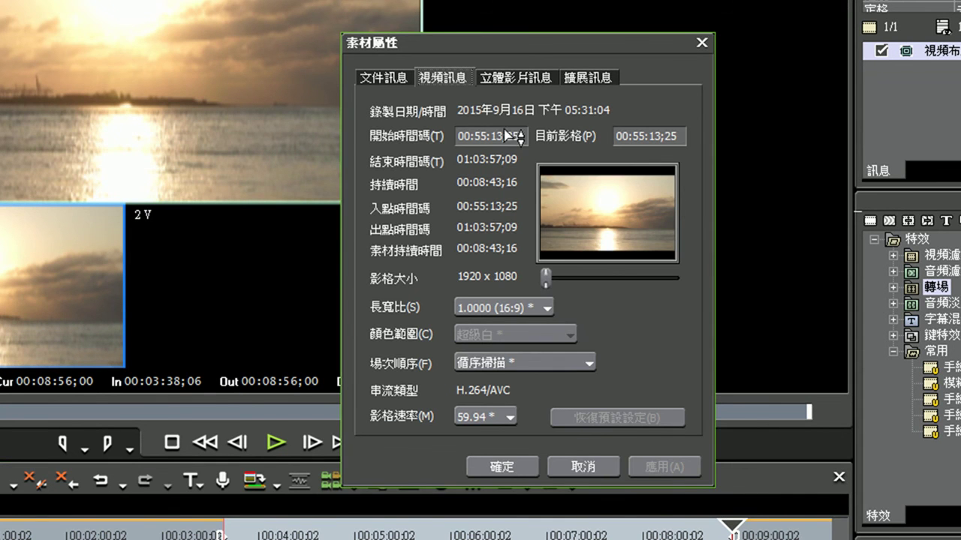
- Close the clip properties and clear the In and Out points around the gap between clips 00069 and 00070
left_click(572, 472)
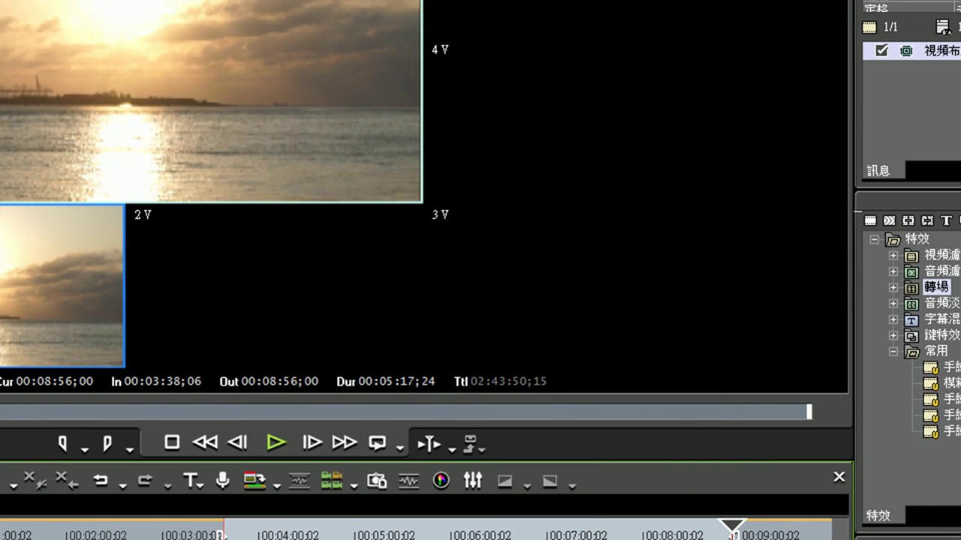
scroll(481, 529, "down", 10)
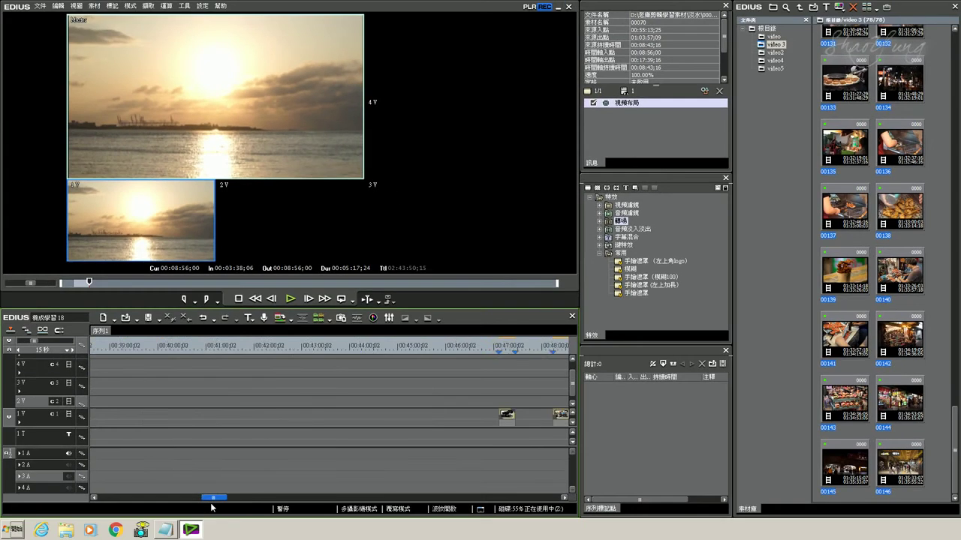
left_click_drag(211, 502, 108, 496)
right_click(275, 343)
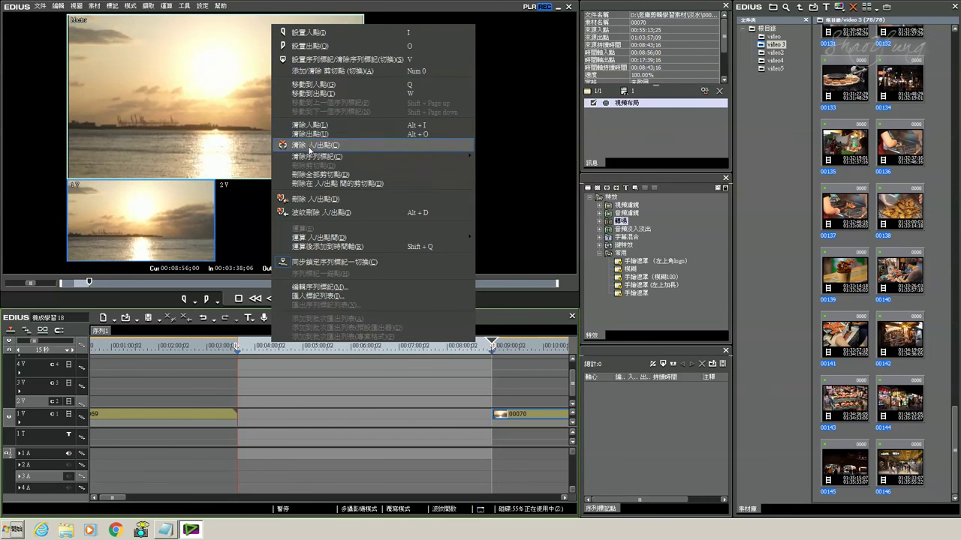
left_click(309, 147)
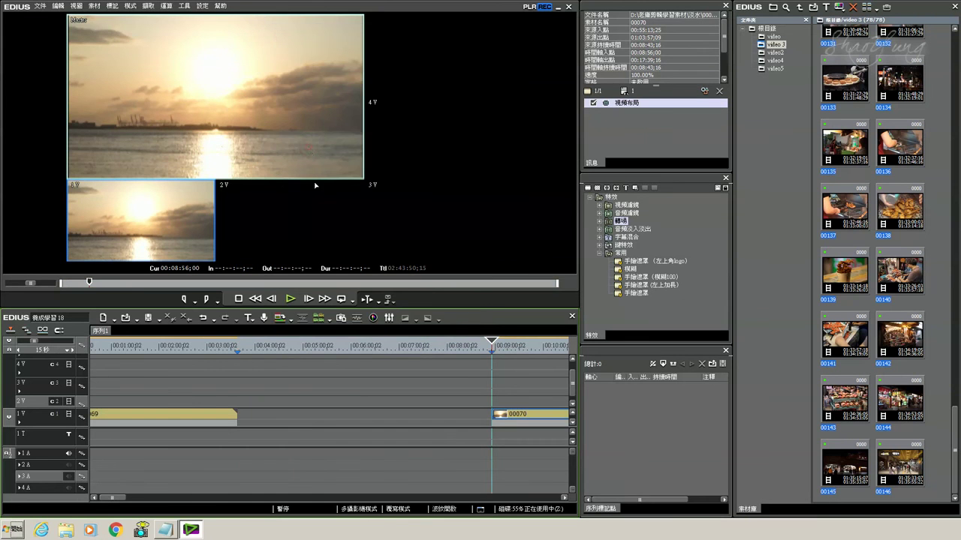
- Hide the video of track 1V
left_click(206, 353)
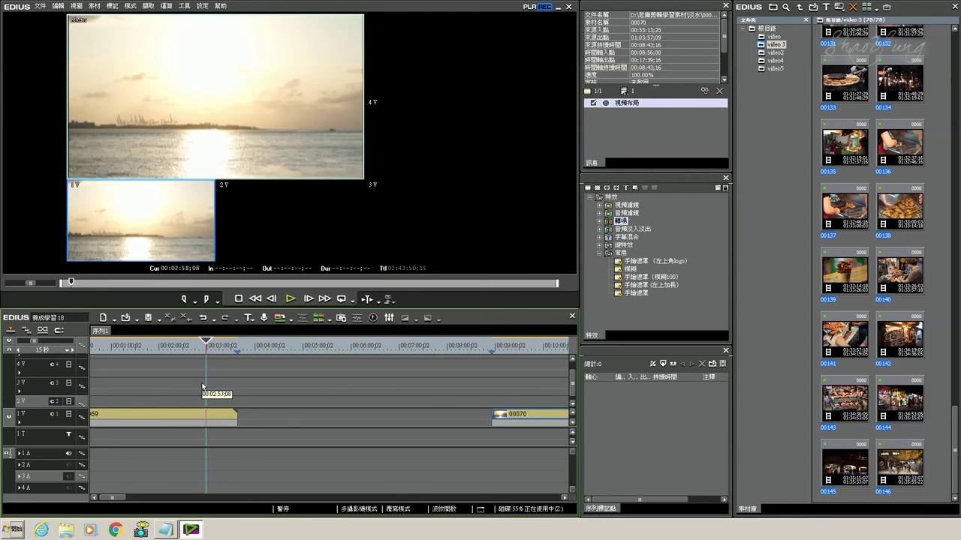
key("ctrl+0")
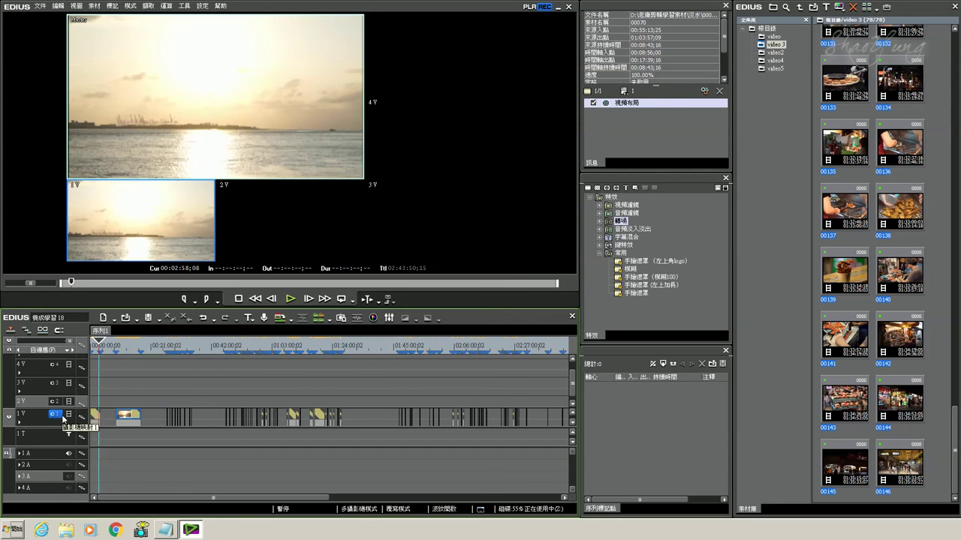
left_click(69, 414)
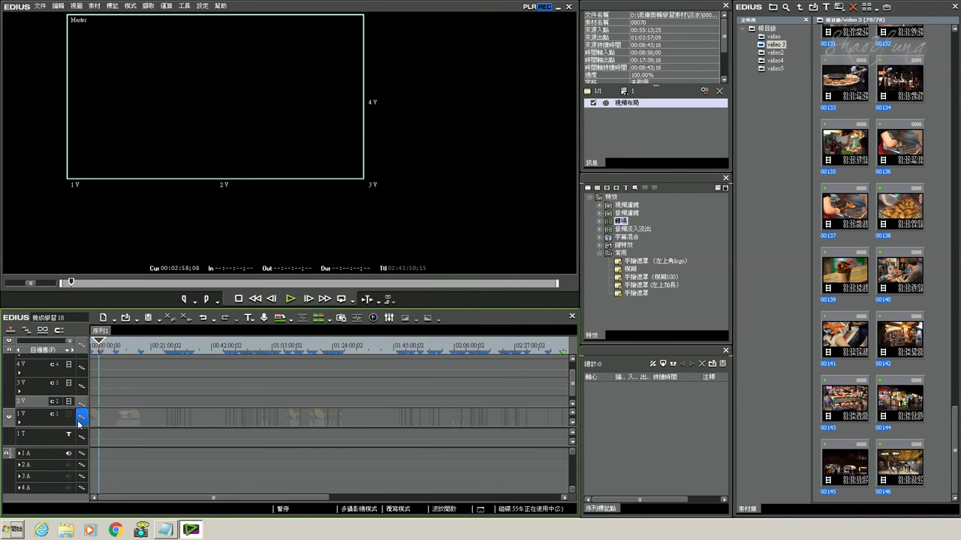
- Delete the empty video track 5V
right_click(18, 459)
left_click(46, 469)
left_click(276, 269)
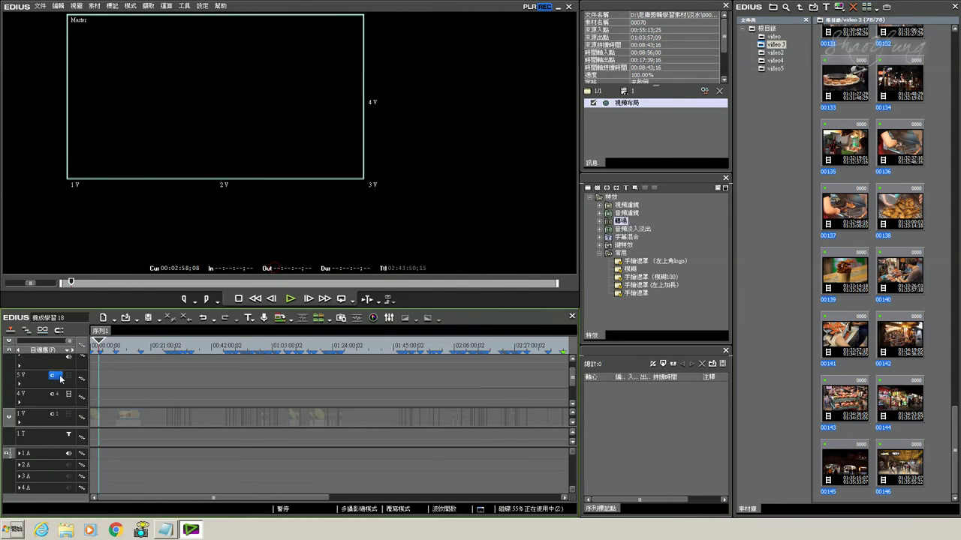
left_click(52, 378)
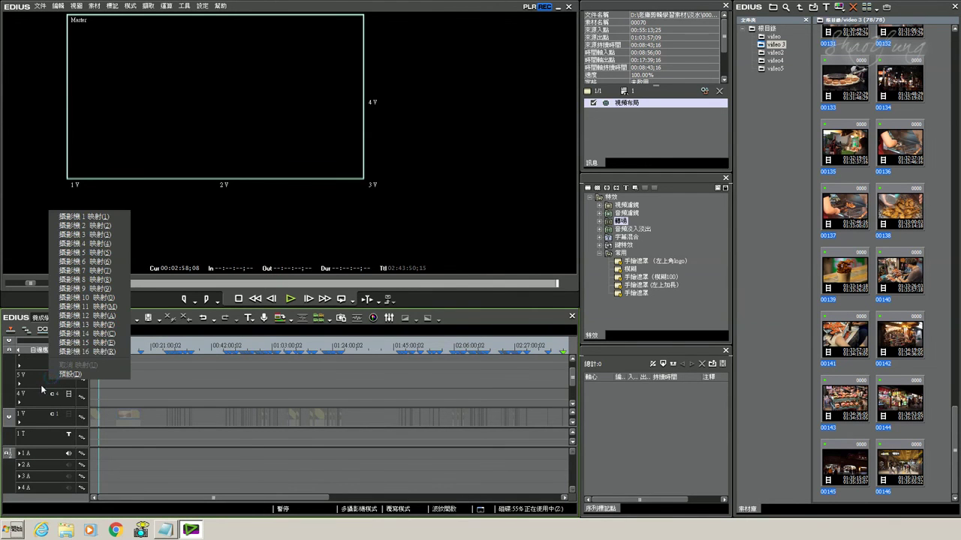
left_click(37, 386)
right_click(36, 384)
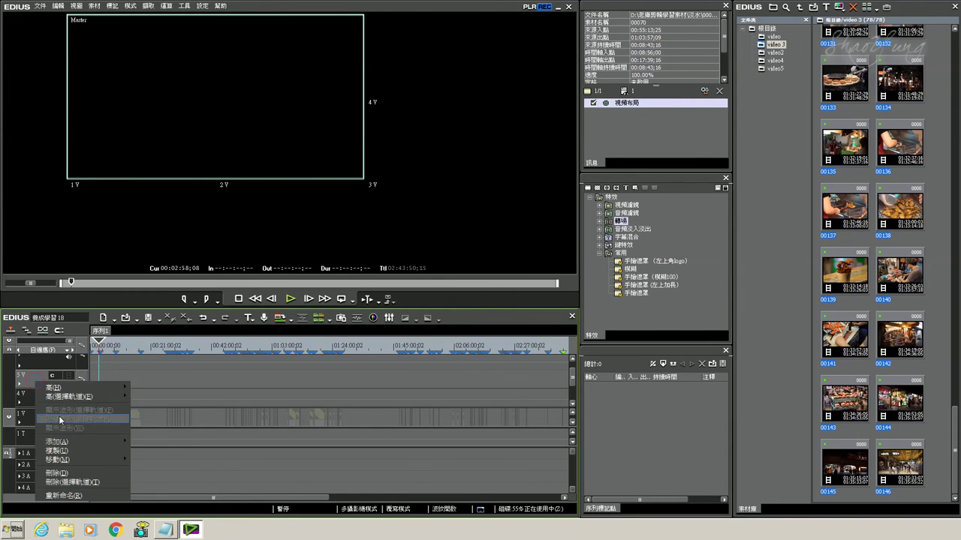
left_click(62, 473)
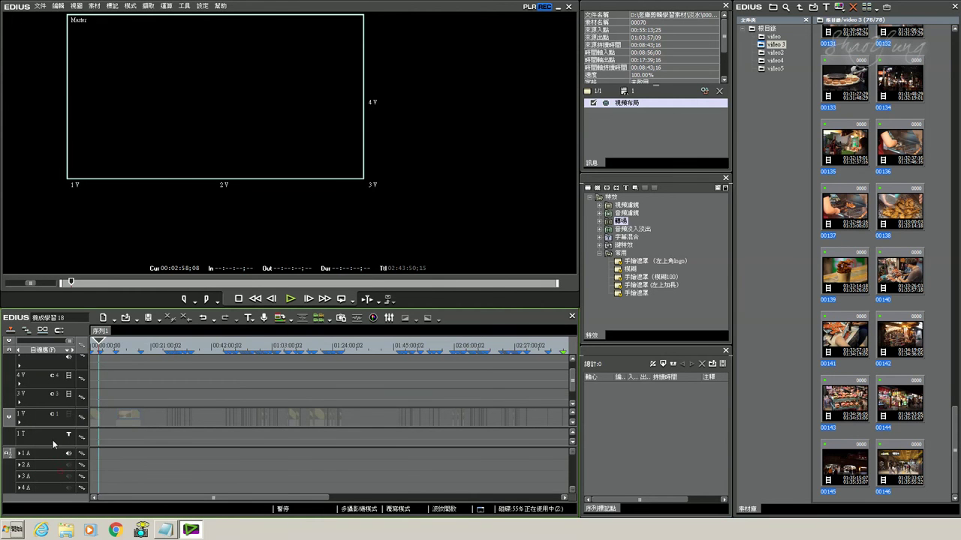
- Delete the remaining empty video tracks between 1V and the VA track, and make the VA track active
right_click(34, 395)
left_click(60, 481)
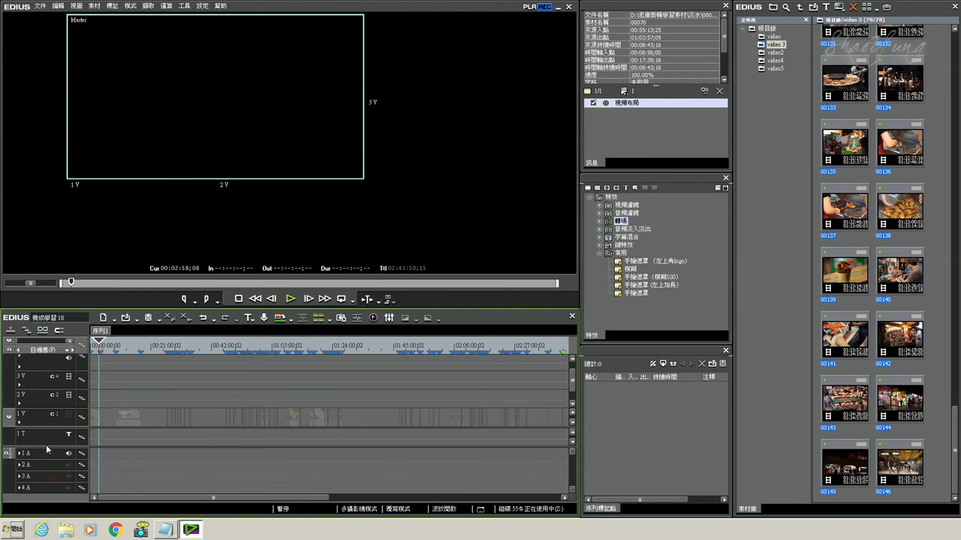
right_click(43, 405)
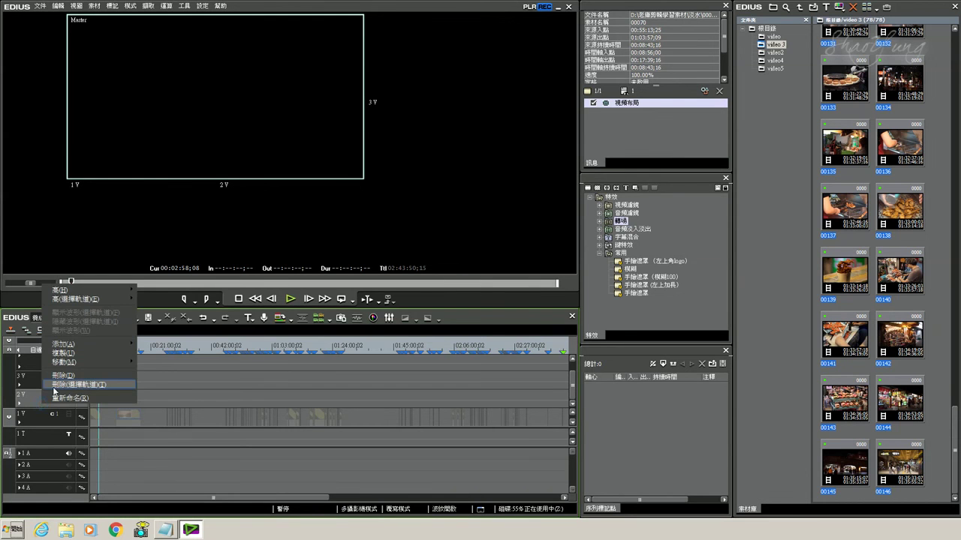
left_click(52, 383)
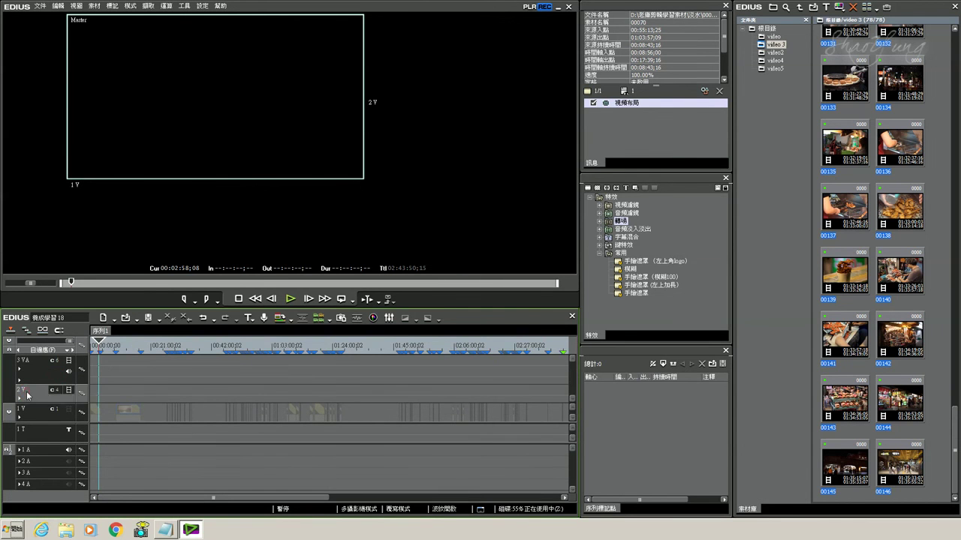
right_click(27, 393)
left_click(48, 484)
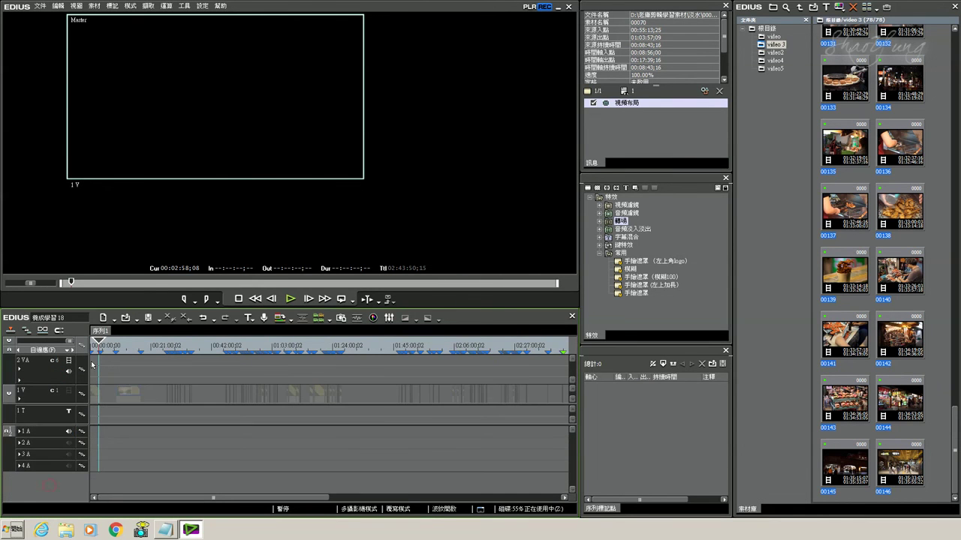
left_click(40, 373)
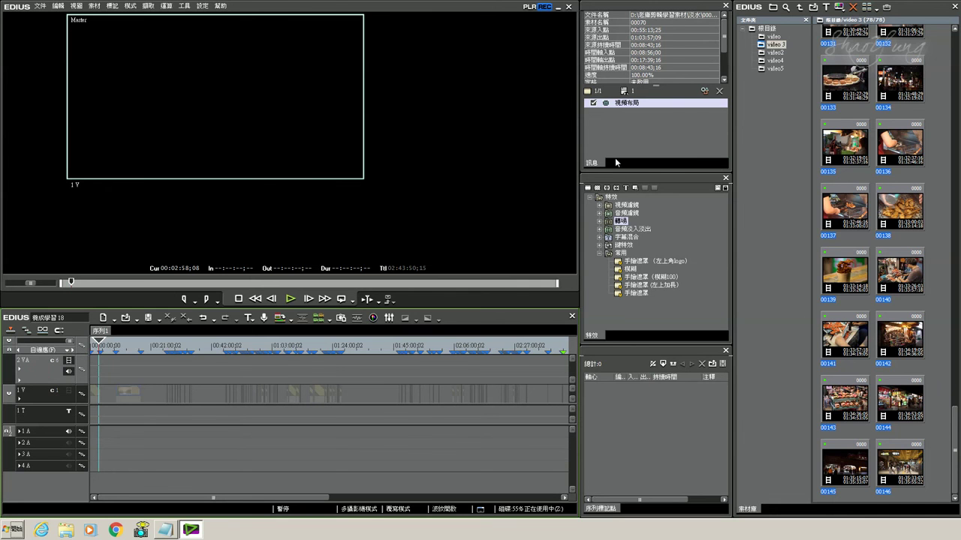
- Browse through the clips in the video4 bin, from 00160 to 00262
left_click(775, 61)
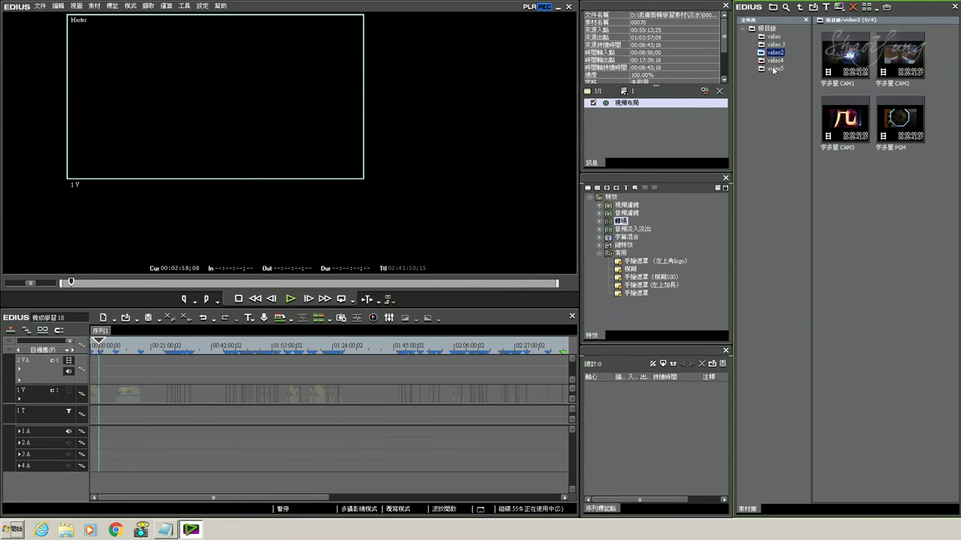
left_click(851, 75)
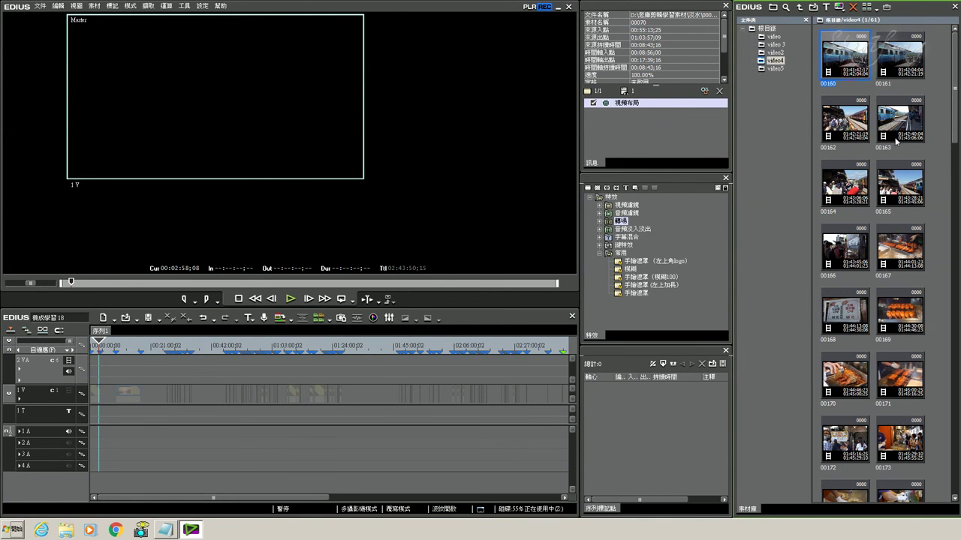
scroll(906, 238, "down", 15)
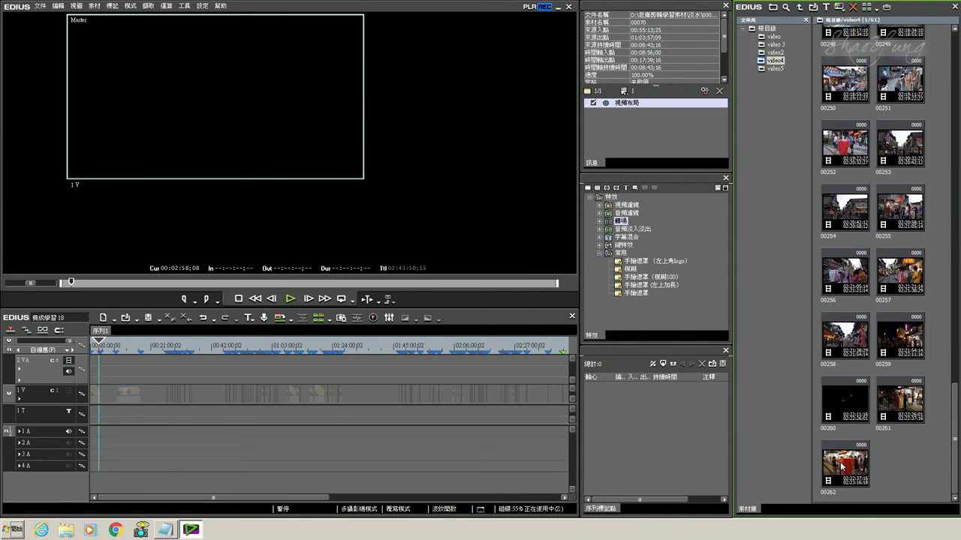
key("ctrl+a")
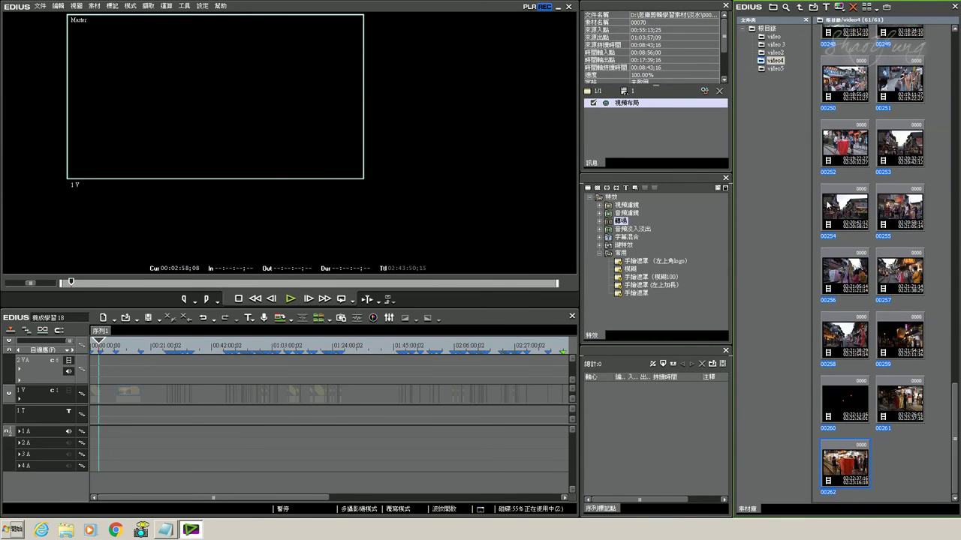
left_click(868, 203)
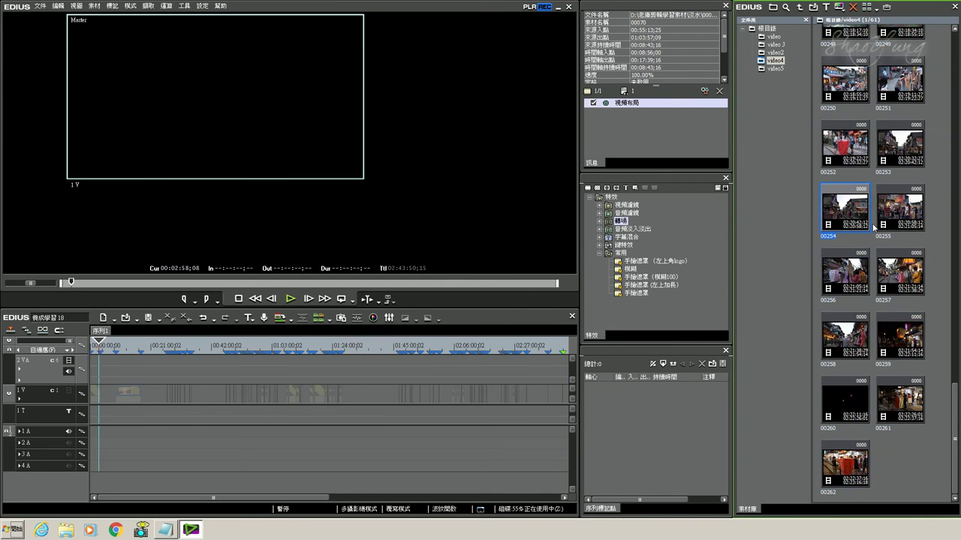
left_click(873, 227)
scroll(911, 218, "up", 9)
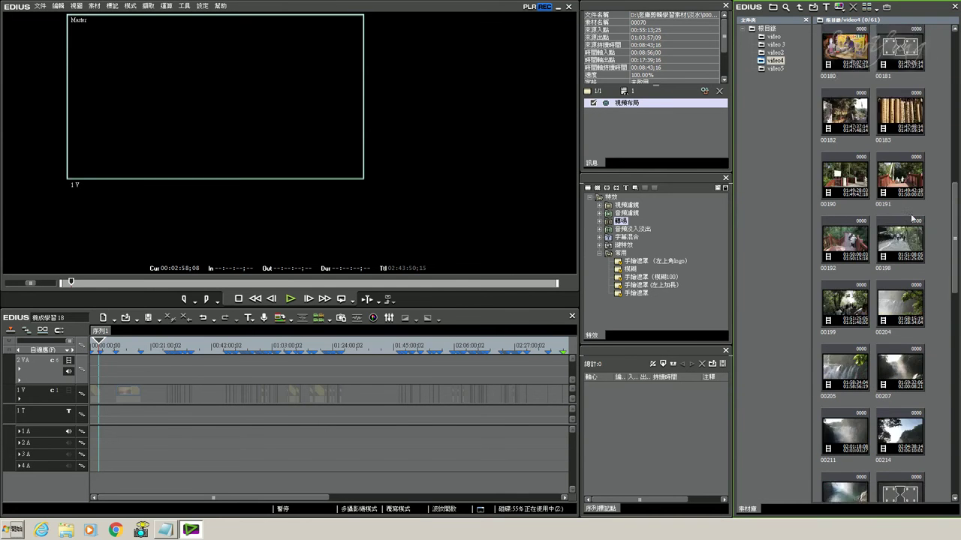
scroll(911, 219, "down", 4)
scroll(911, 223, "down", 7)
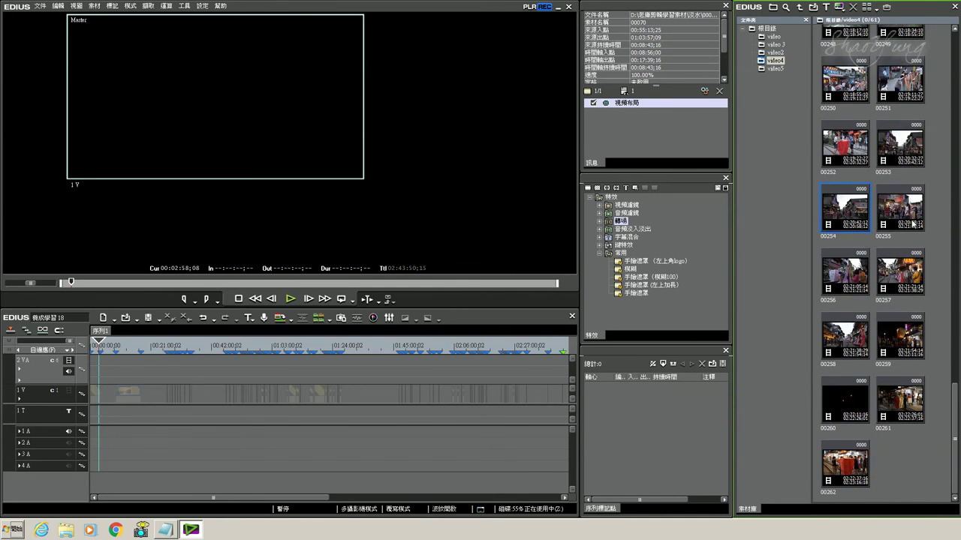
- Examine the recording date and time in the video information of bin clip 00252
scroll(912, 223, "up", 2)
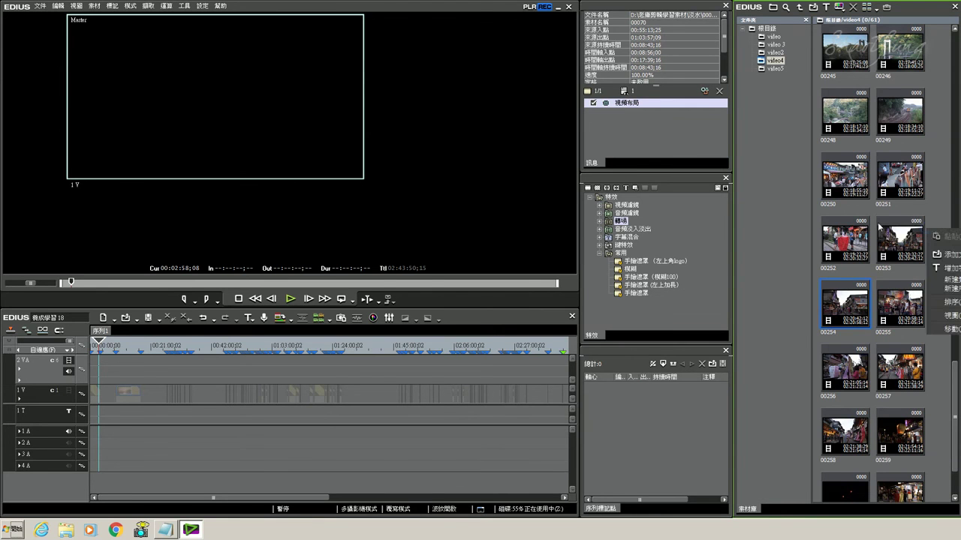
right_click(844, 240)
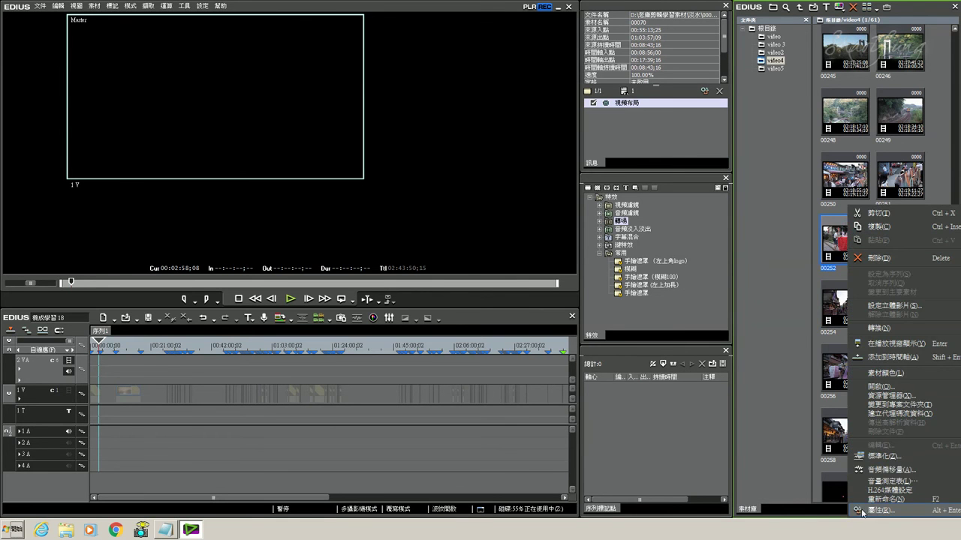
left_click(865, 511)
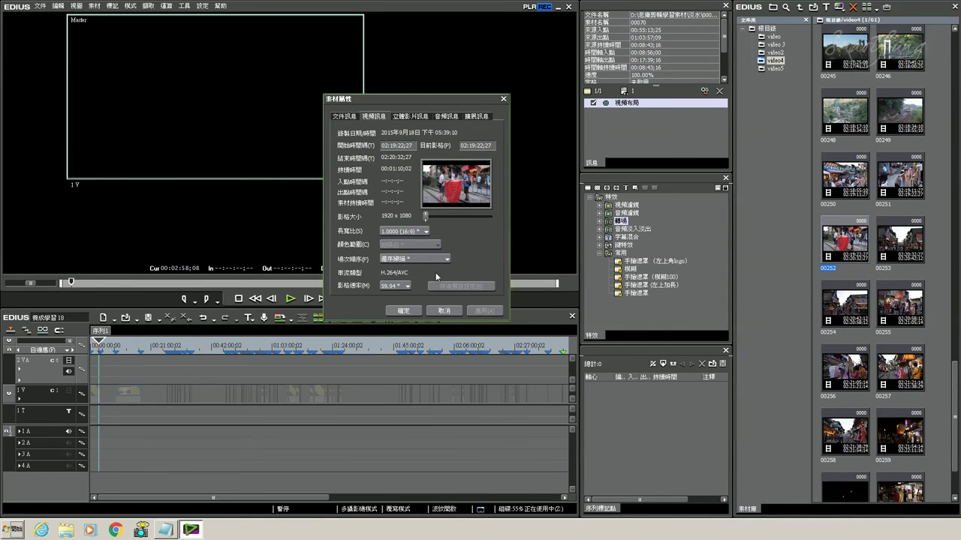
left_click(443, 310)
- Leave multicam mode and add clips 00250 to 00262 from the video4 bin to track 2VA at 00:31:23;00
left_click(842, 186)
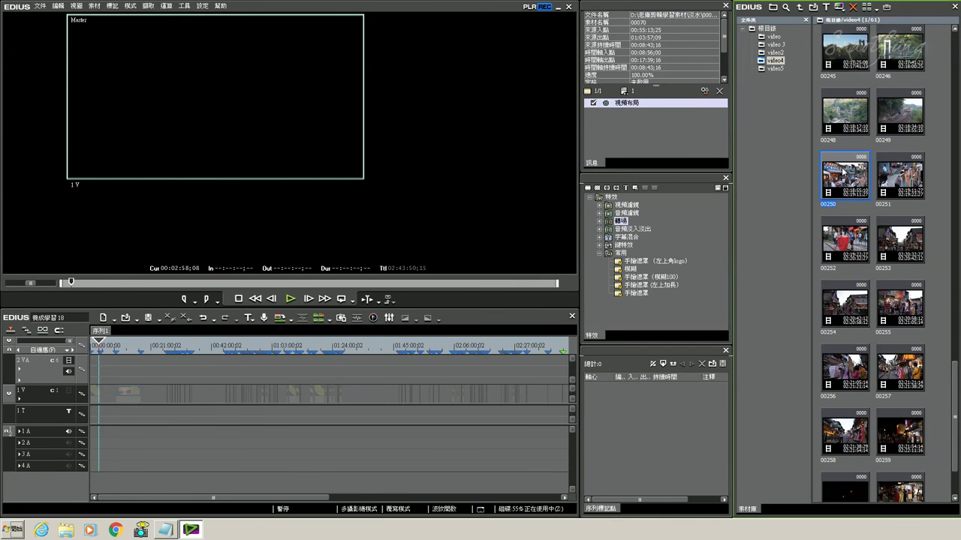
scroll(954, 428, "down", 2)
left_click(855, 460, "shift")
scroll(865, 285, "up", 5)
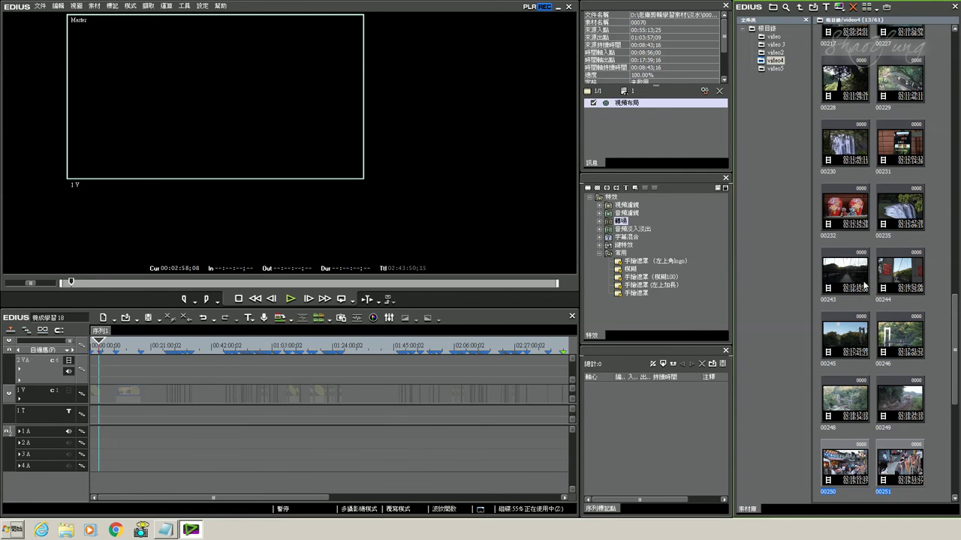
scroll(841, 368, "down", 3)
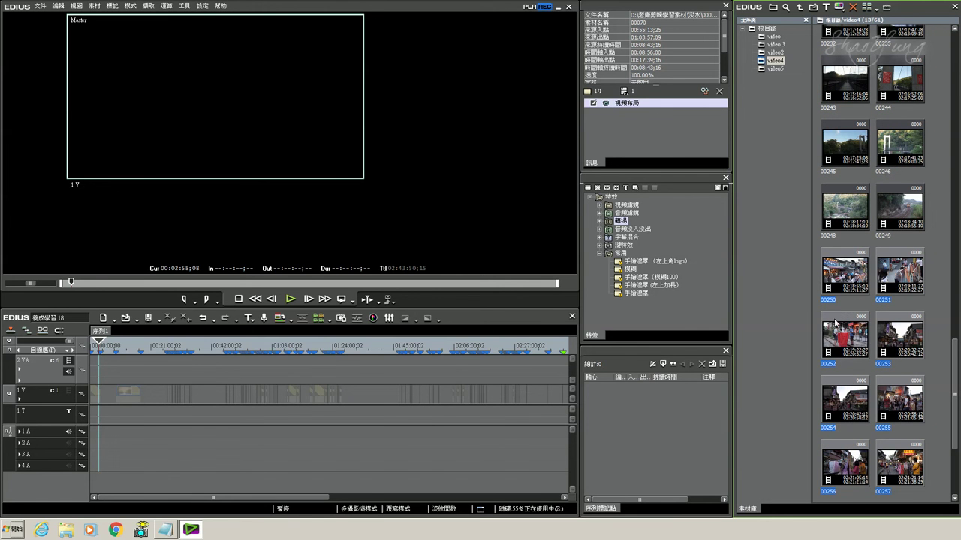
right_click(854, 286)
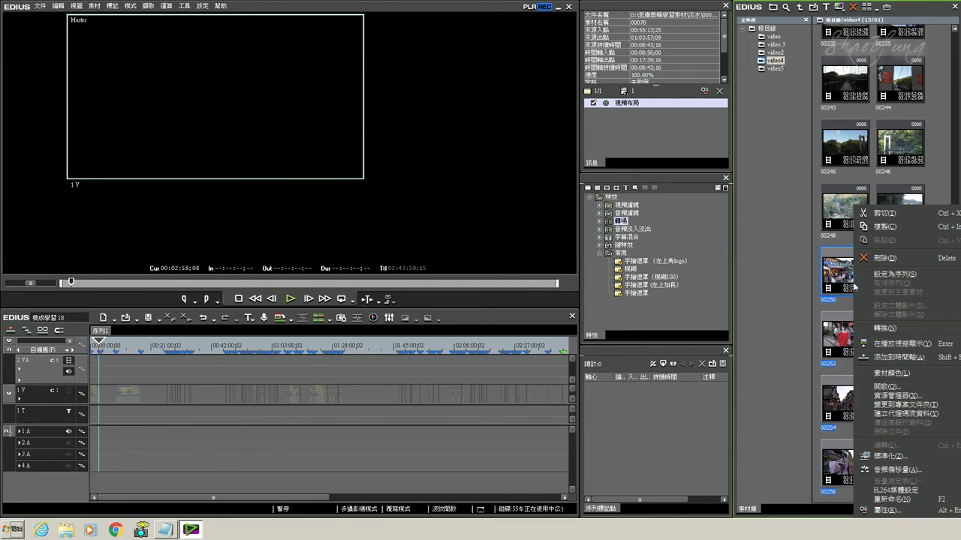
left_click(883, 357)
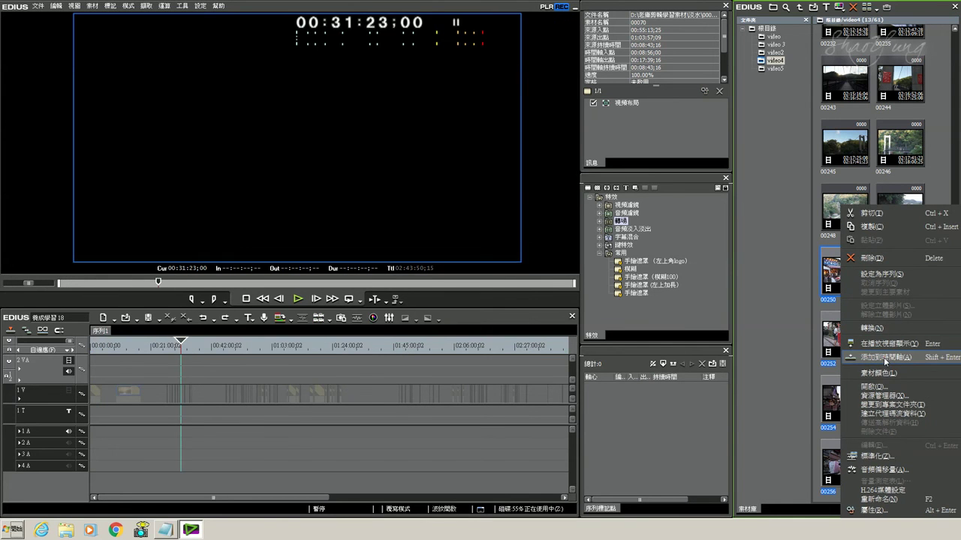
- Scrub through the added clips on track 2VA up to 00:34:22;06 to review their content
left_click(182, 346)
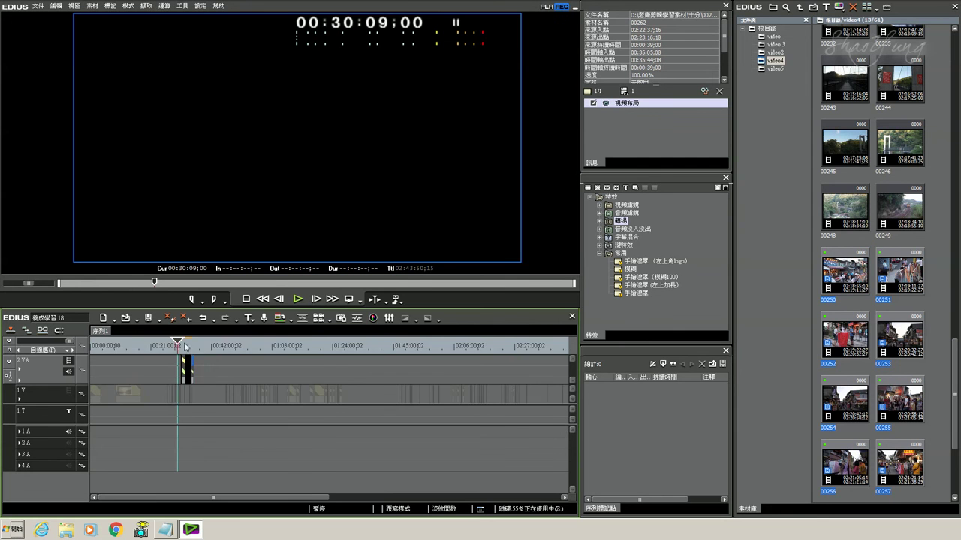
scroll(182, 350, "up", 5)
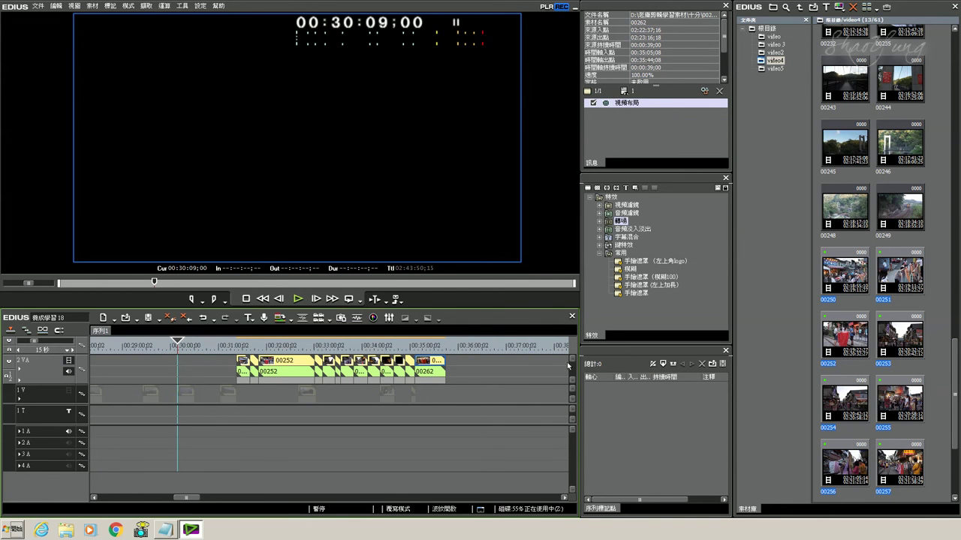
left_click(315, 346)
left_click_drag(315, 346, 381, 346)
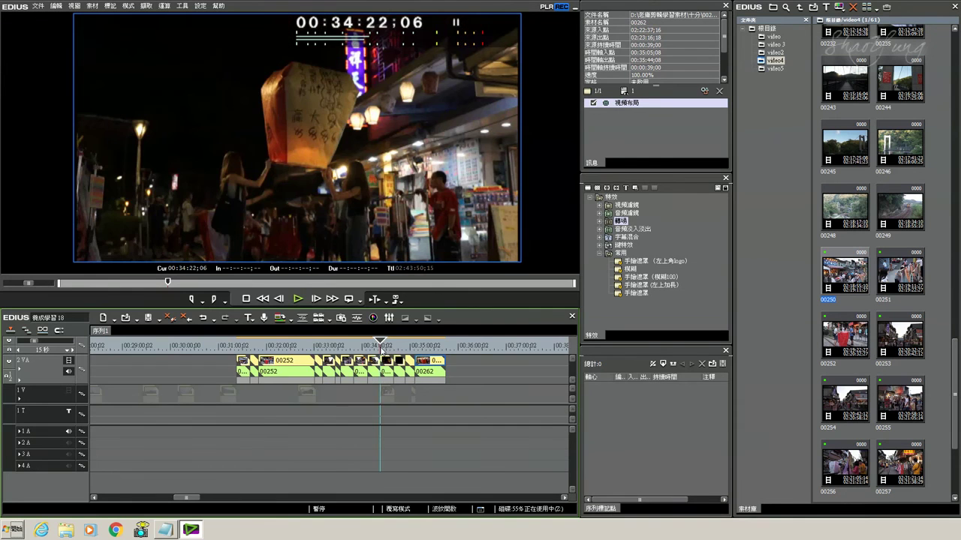
- Delete all the clips from track 2VA and move the playhead to 00:30:39;09
left_click(255, 367)
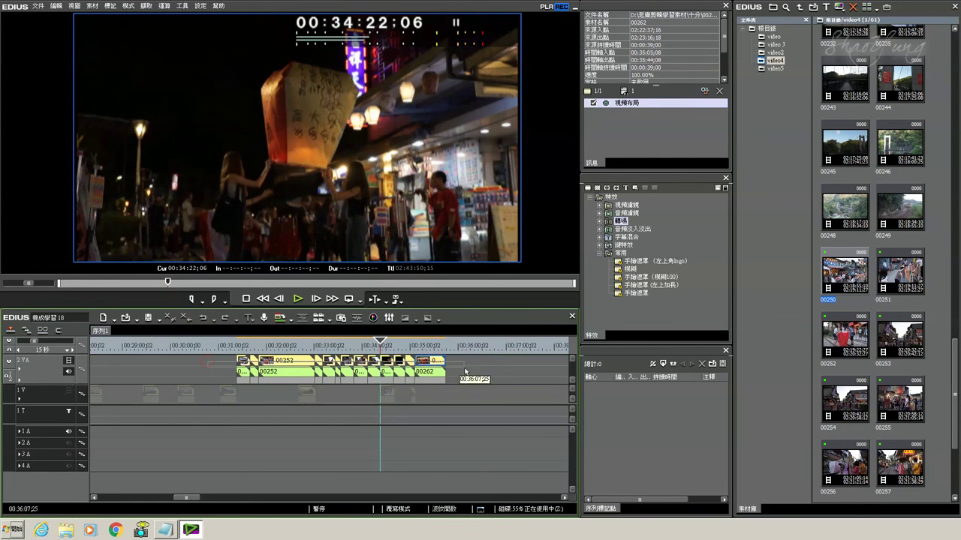
key("Delete")
left_click_drag(218, 346, 202, 345)
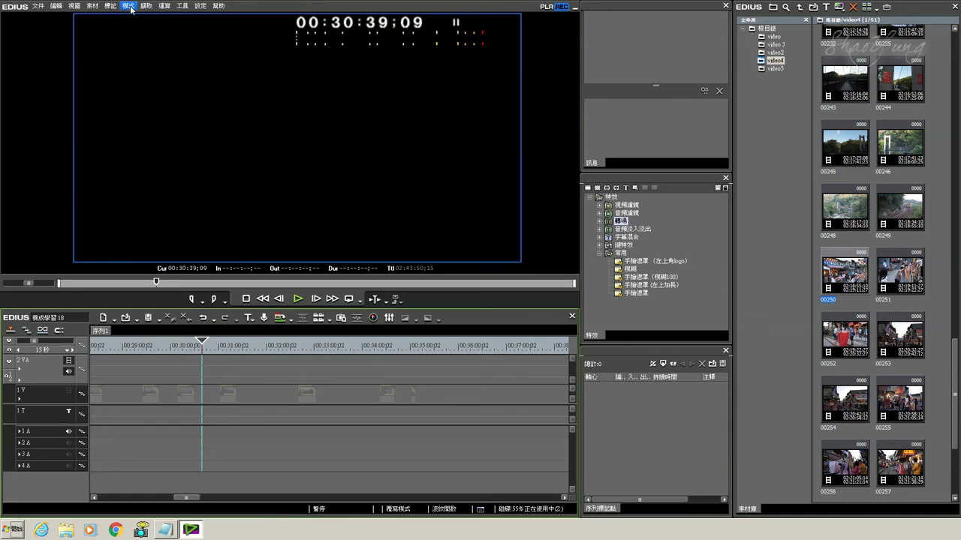
- Switch to multicam mode and add clips 00250 to 00262 to track 2VA from 00:30:39;09, spaced by recording time
key("F8")
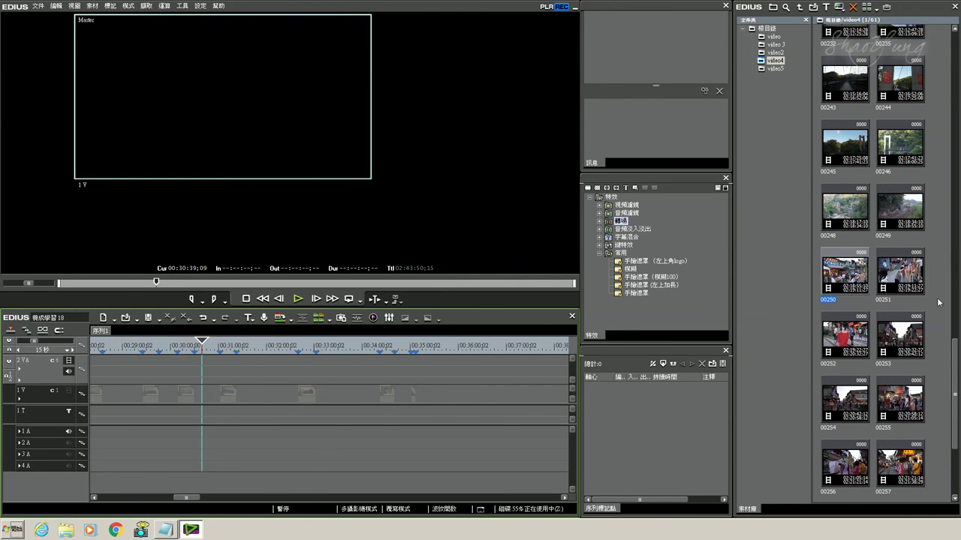
left_click(874, 236)
scroll(928, 408, "down", 3)
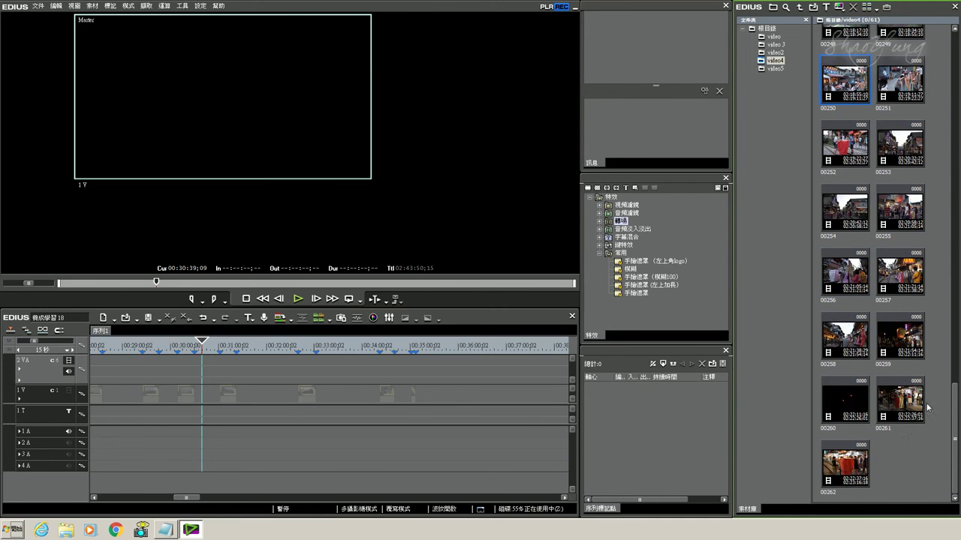
left_click(841, 464, "shift")
right_click(886, 156)
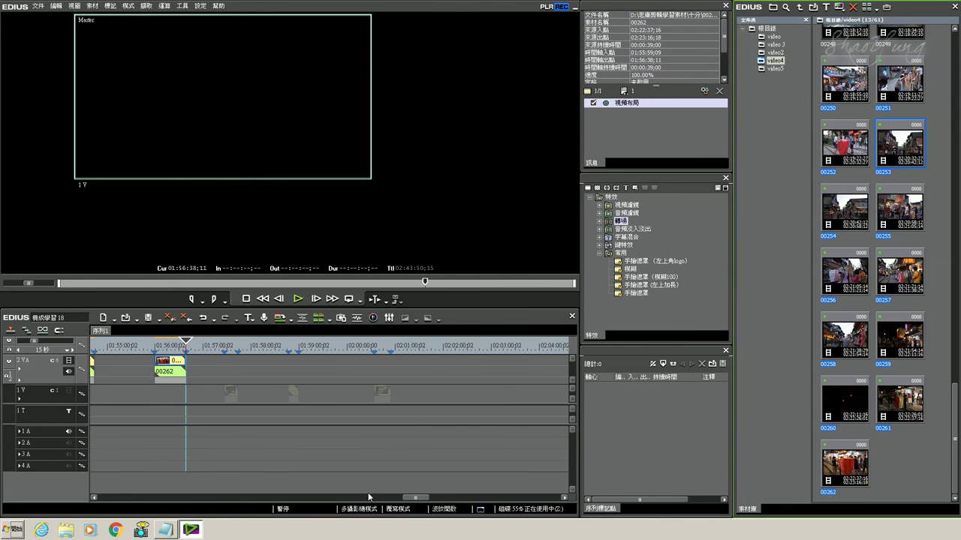
- Review how the added clips are spread along track 2VA, placing the playhead at 00:29:25;02 and selecting clip 00252
key("ctrl+0")
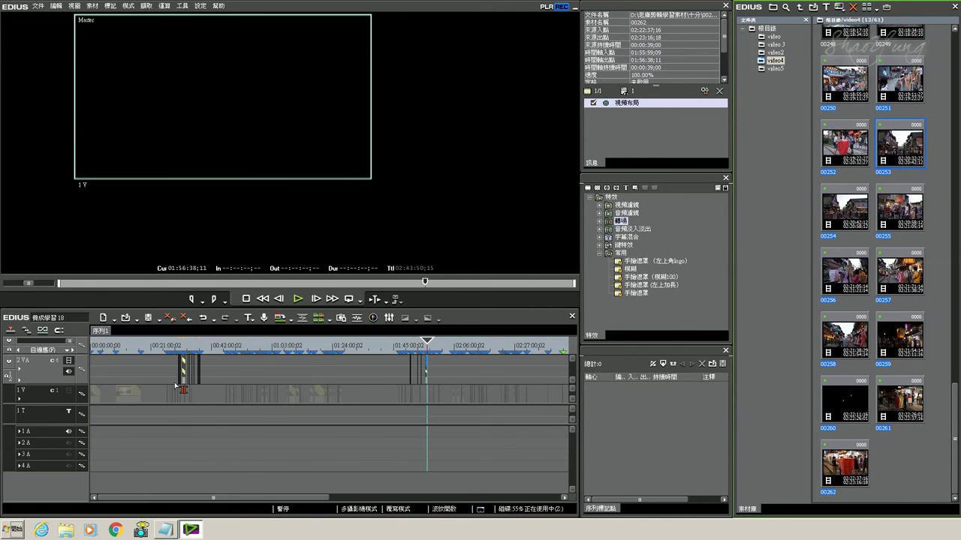
left_click(182, 364)
left_click(176, 347)
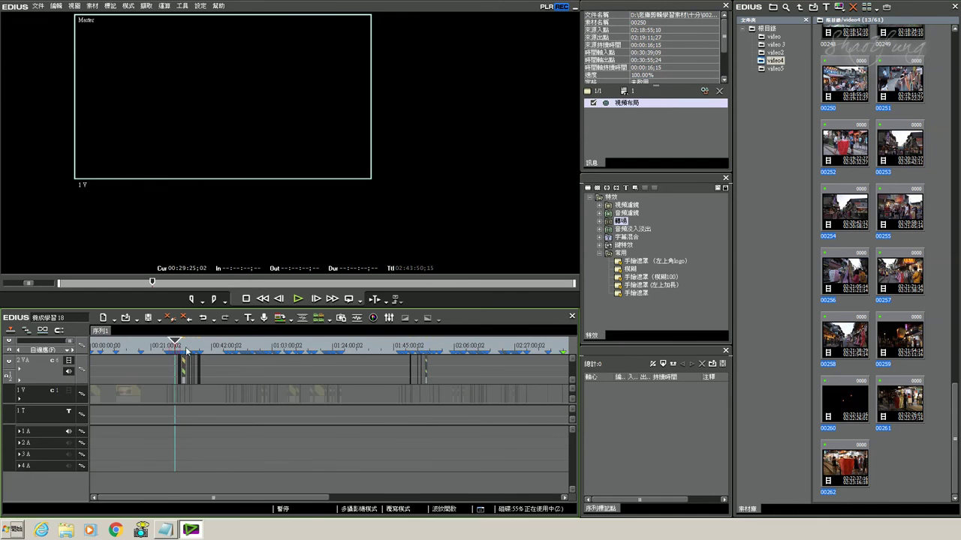
key("ctrl+0")
left_click(294, 363)
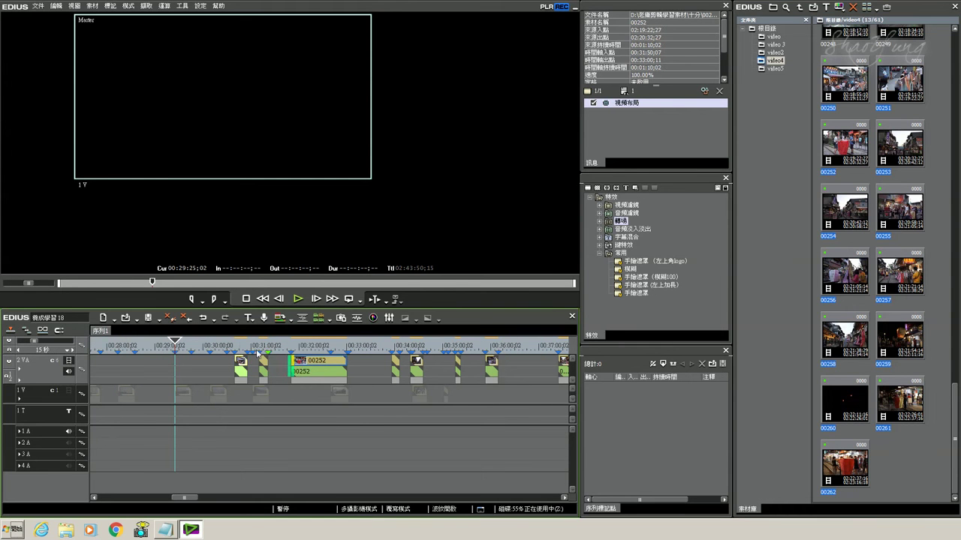
- Leave multicam mode, re-enable the video of track 1V and add one video/audio track above 2VA
key("F5")
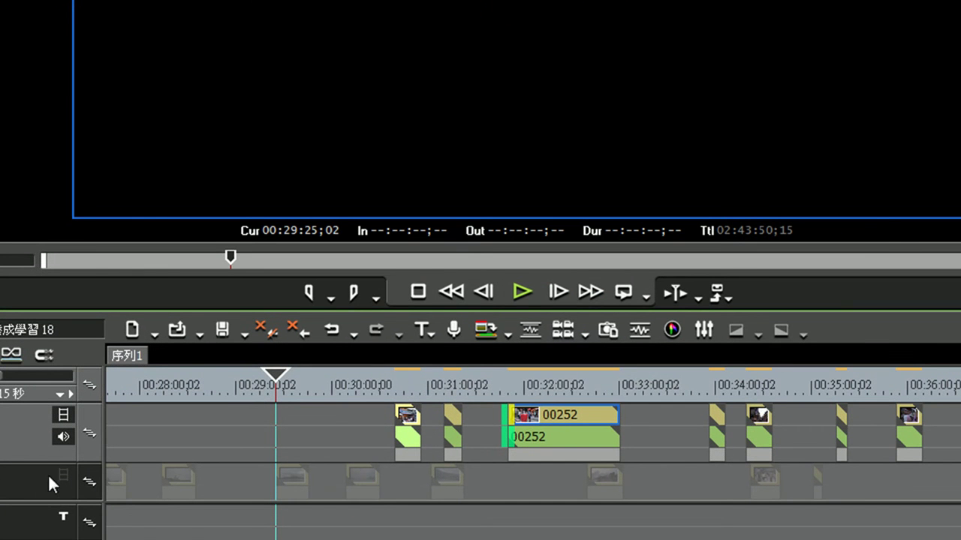
left_click(63, 475)
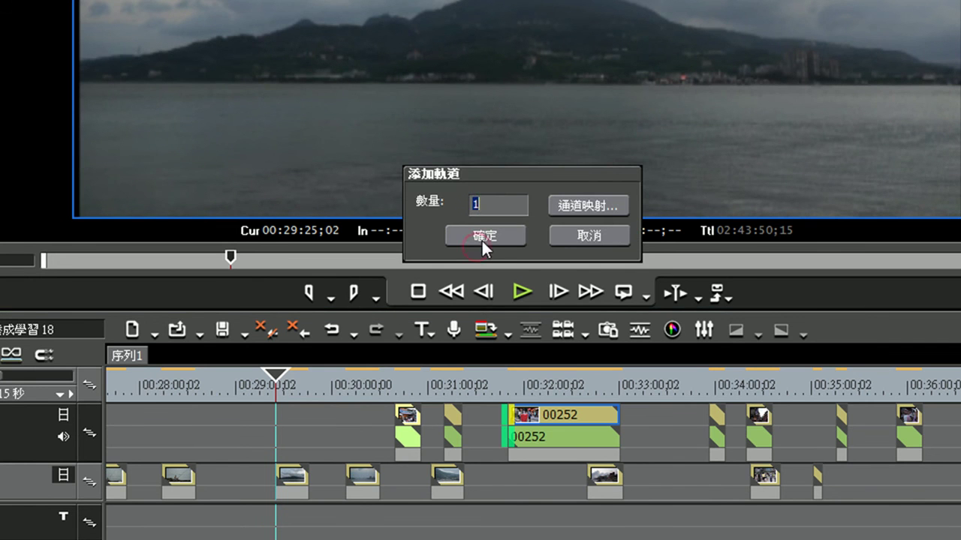
left_click(481, 239)
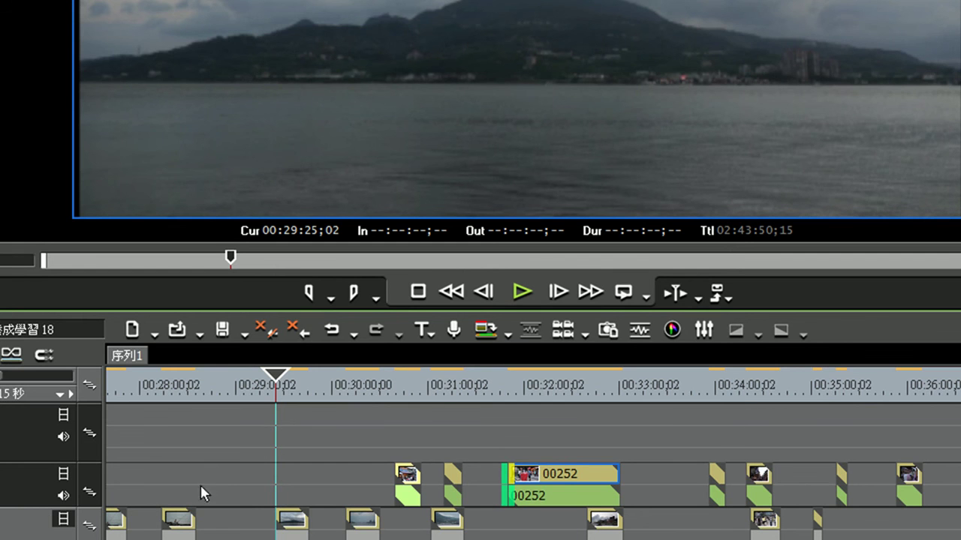
- Paste a copy of clip 00254 onto track 3VA and align it above the matching 1V clip at about 00:30:14
left_click(765, 473)
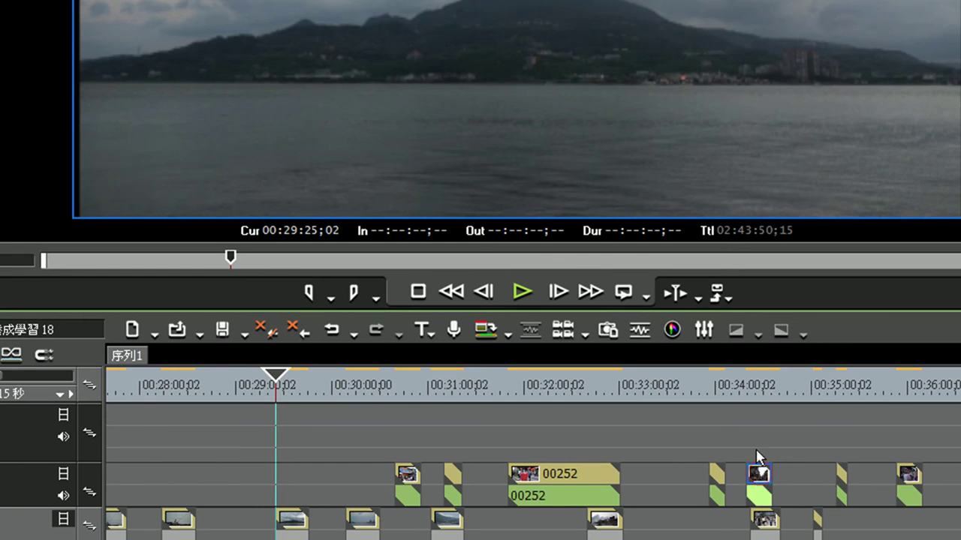
left_click(753, 388)
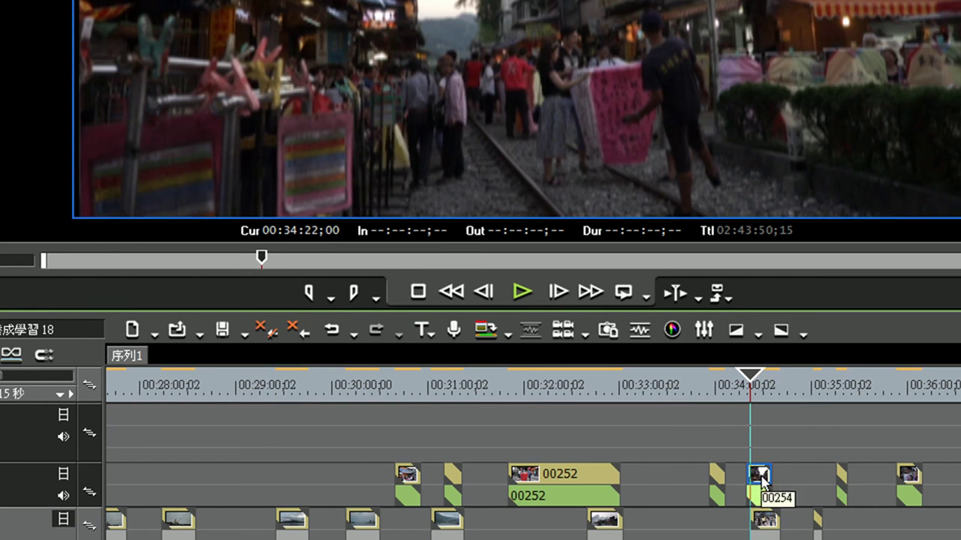
left_click(526, 389)
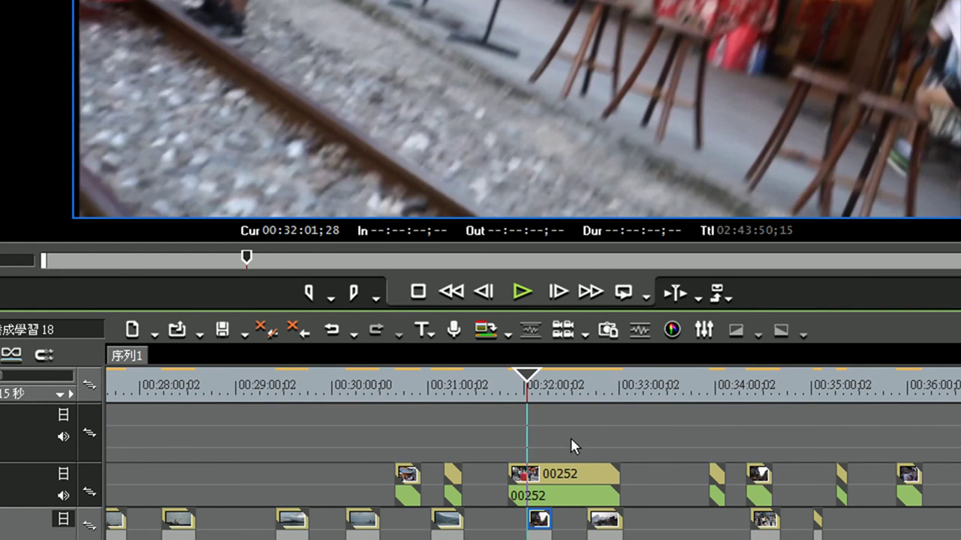
left_click(38, 429)
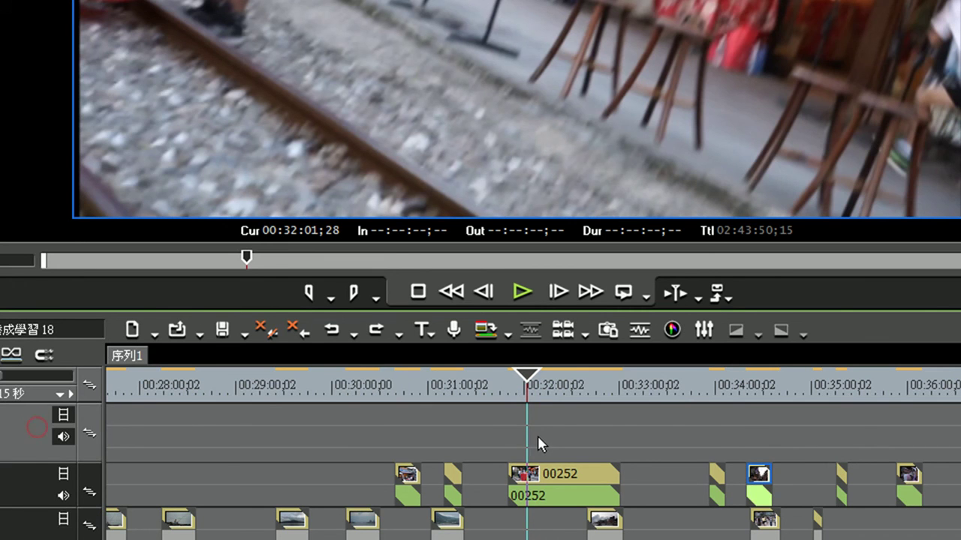
key("ctrl+v")
left_click_drag(540, 420, 374, 410)
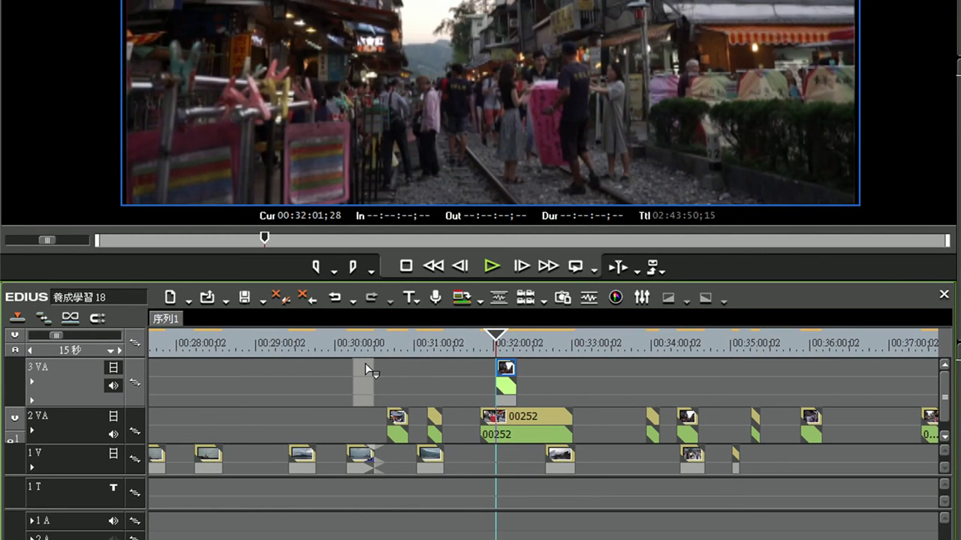
left_click_drag(368, 369, 368, 370)
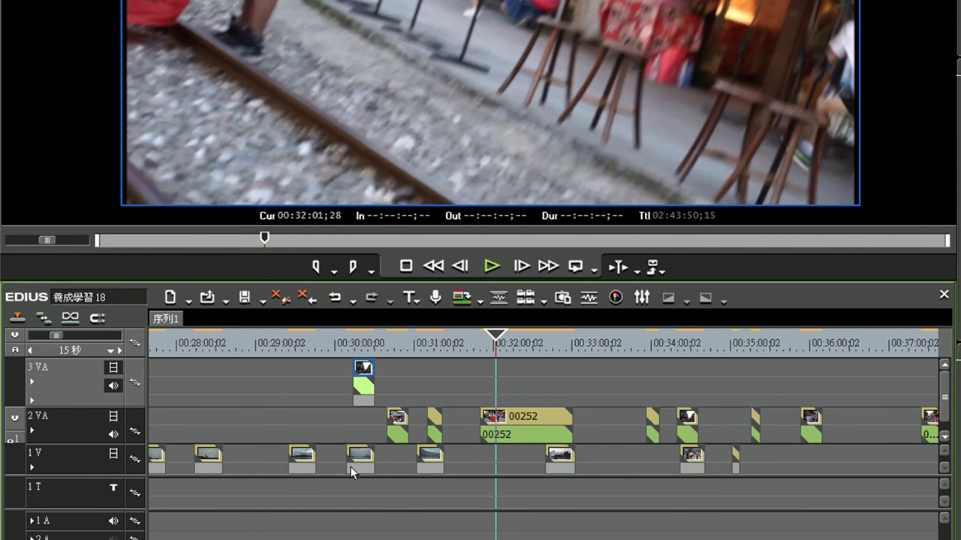
- Select all the clips on track 2VA and shift them together until clip 00254 lines up with its copy on 3VA
scroll(465, 373, "down", 2)
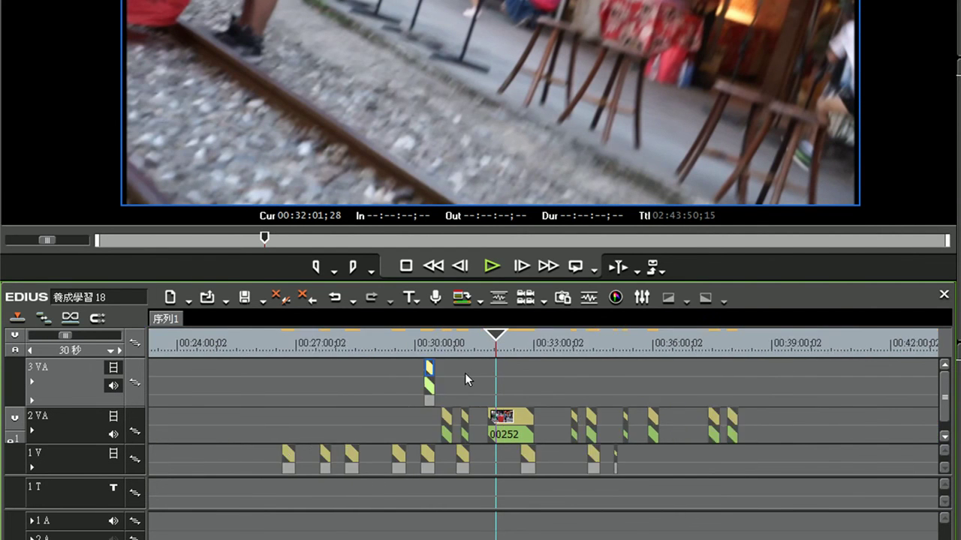
left_click(375, 423)
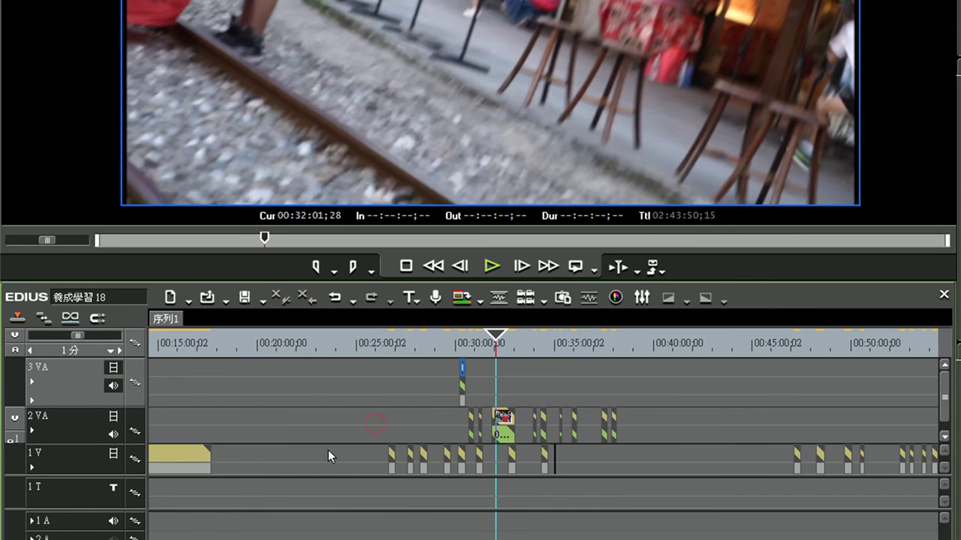
left_click_drag(415, 417, 701, 436)
scroll(700, 436, "up", 1)
scroll(701, 436, "up", 1)
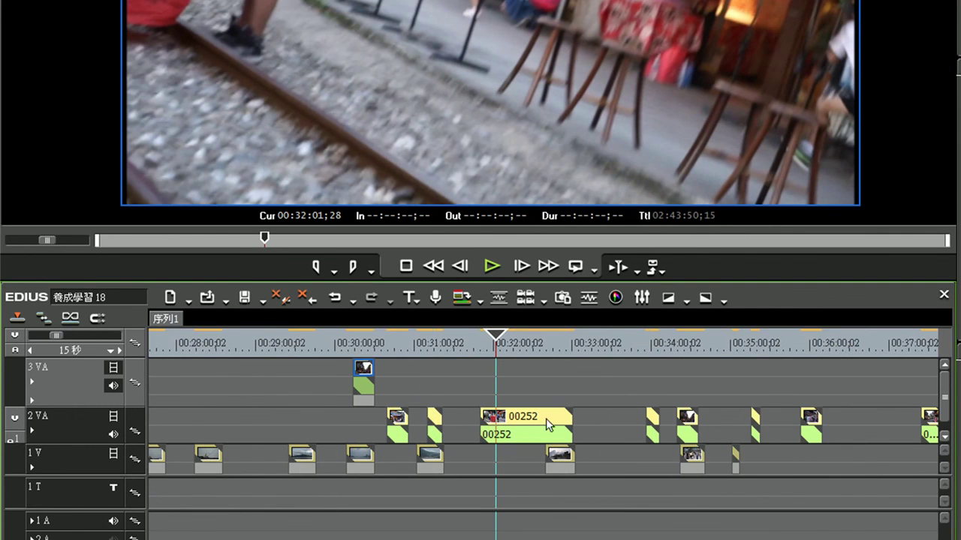
left_click_drag(512, 415, 665, 423)
scroll(652, 418, "up", 4)
scroll(665, 422, "down", 3)
left_click(511, 368)
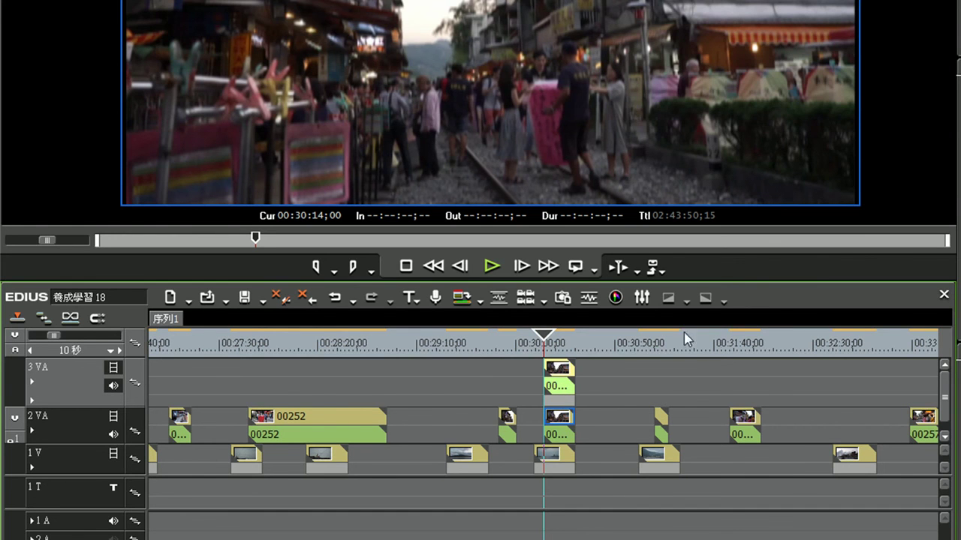
- Review the realigned clips on tracks 1V, 2VA and 3VA, placing the playhead at 00:31:41;26 and 00:27:04;29
left_click(715, 345)
scroll(740, 354, "down", 2)
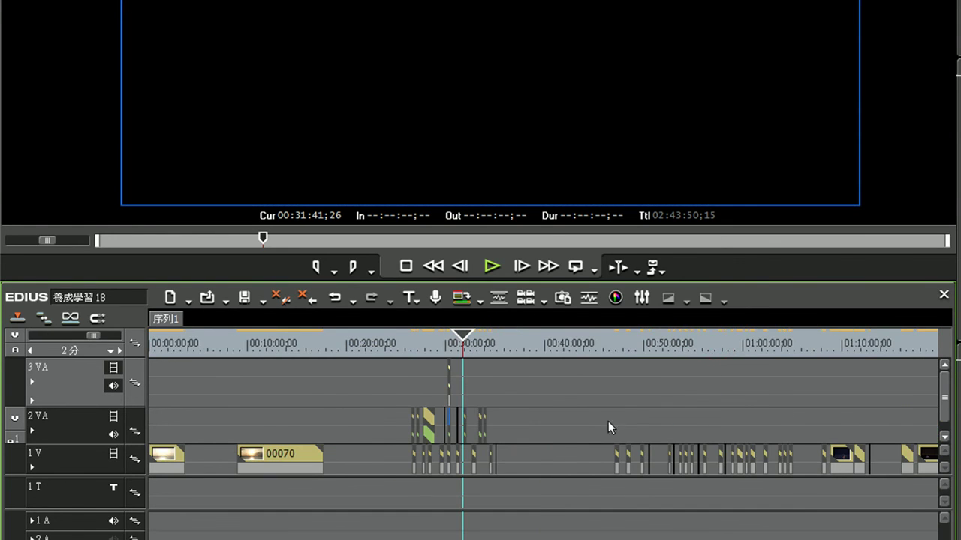
scroll(608, 421, "up", 3)
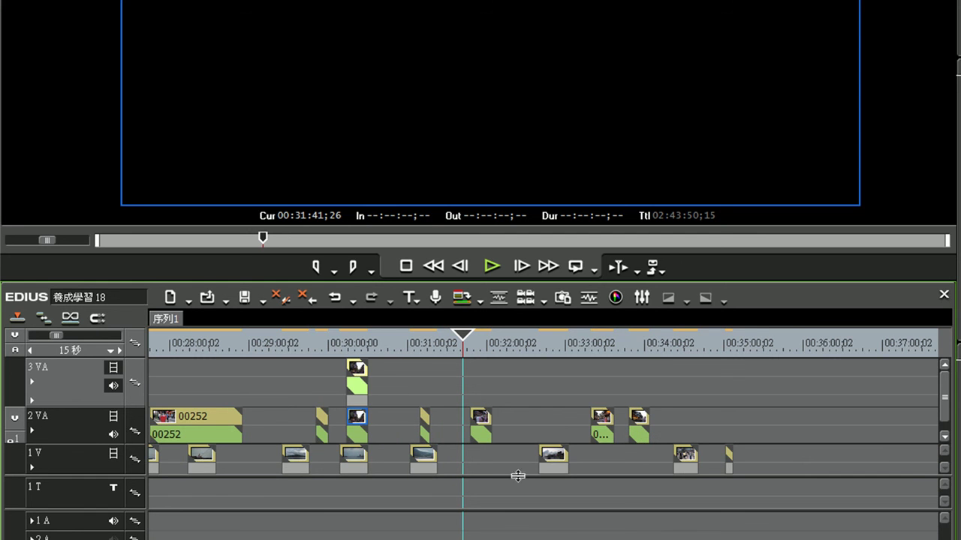
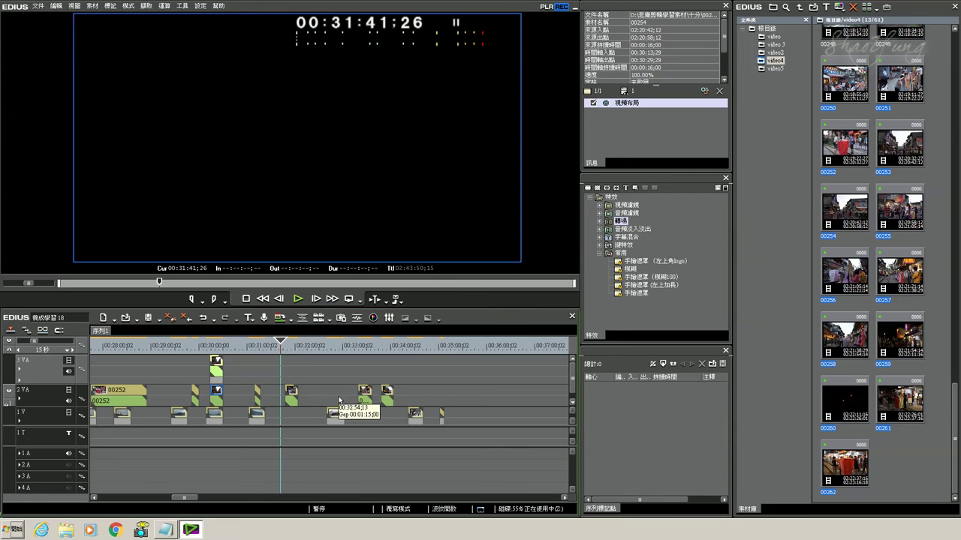
right_click(338, 400)
left_click(309, 380)
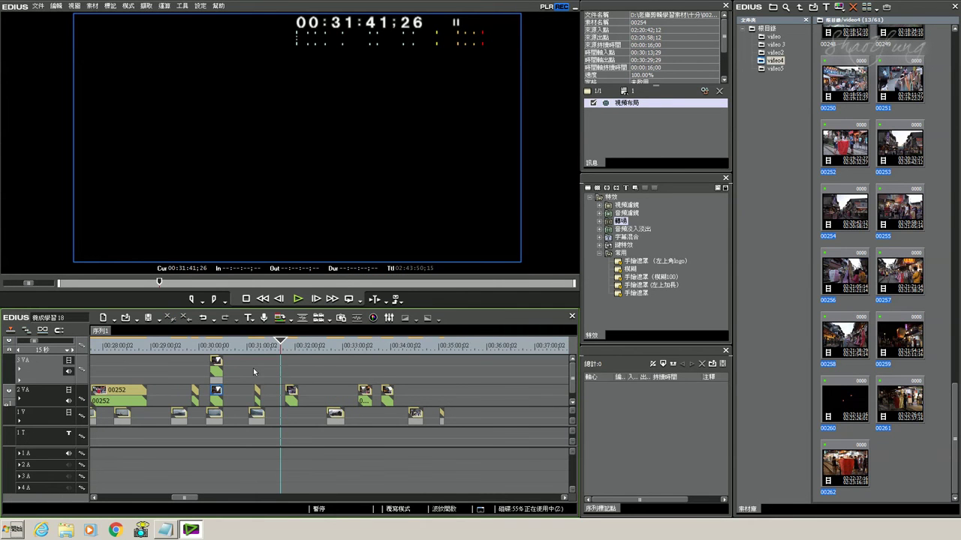
scroll(362, 395, "down", 1)
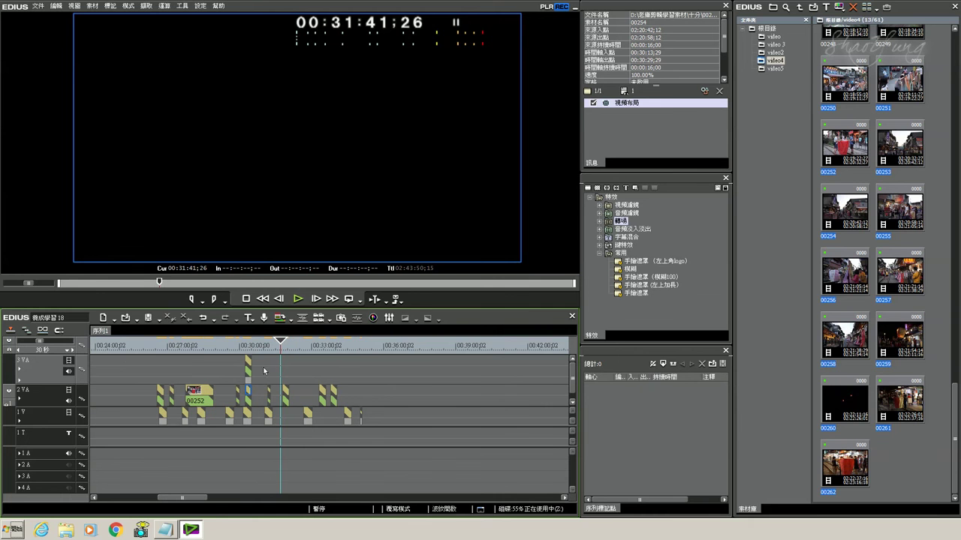
left_click(170, 345)
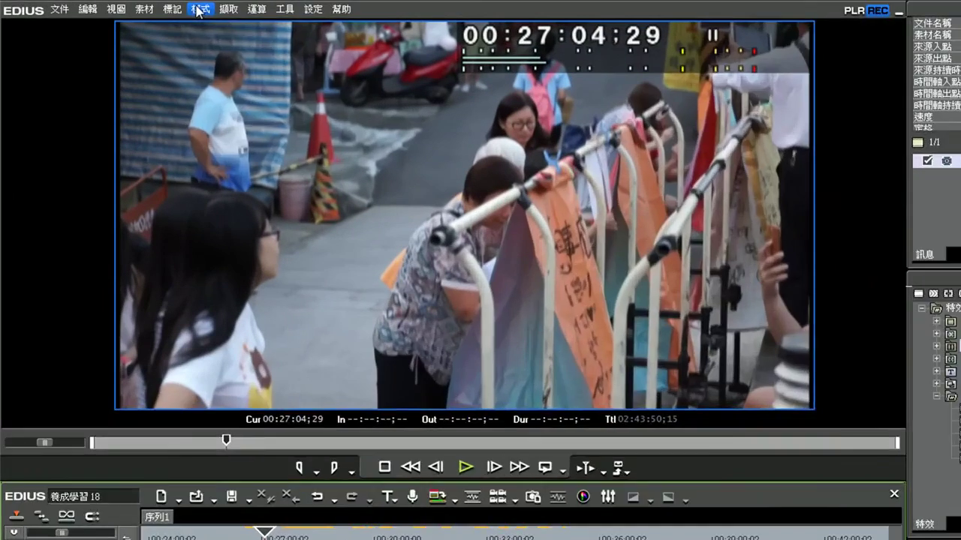
- Examine the multicam sync point options and place the playhead before the clips at 00:26:10;11
left_click(199, 11)
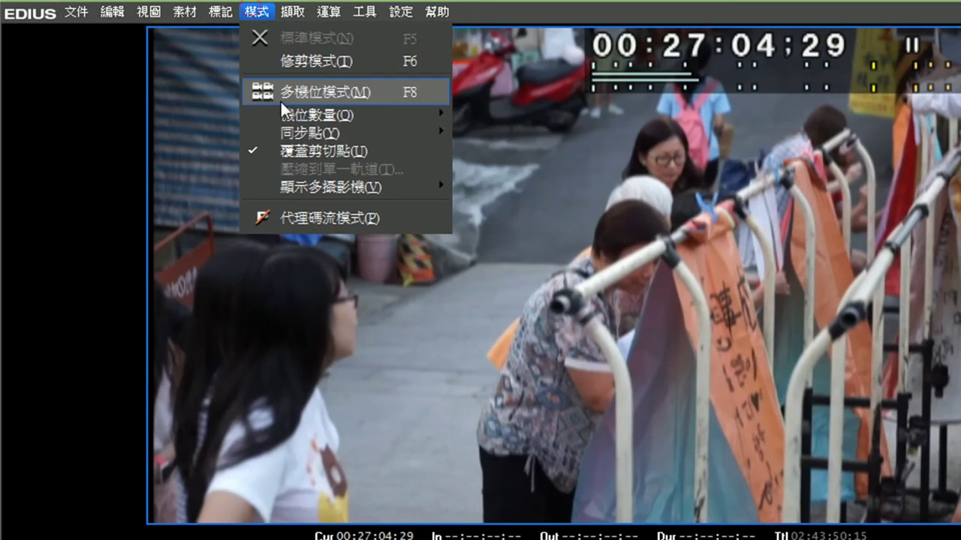
mouse_move(227, 104)
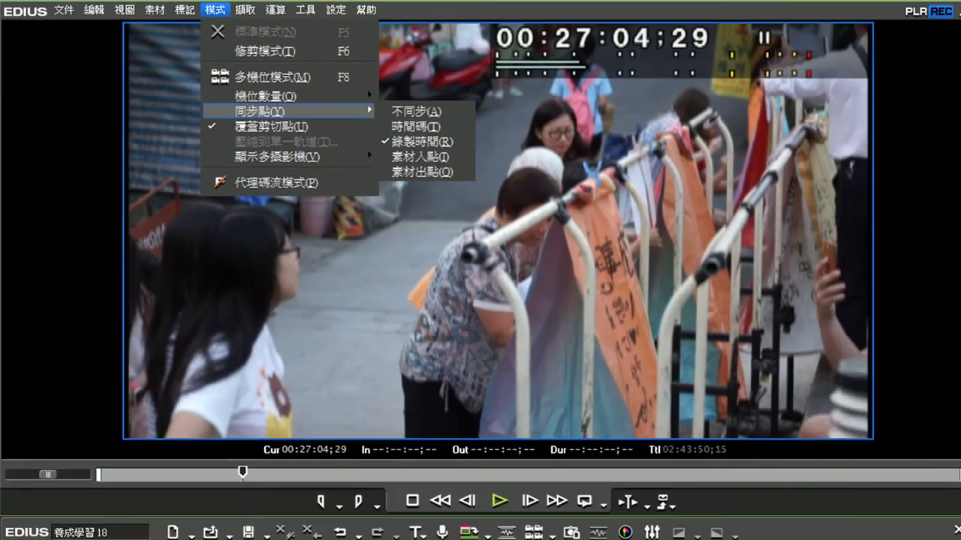
key("Escape")
left_click(147, 347)
left_click(147, 349)
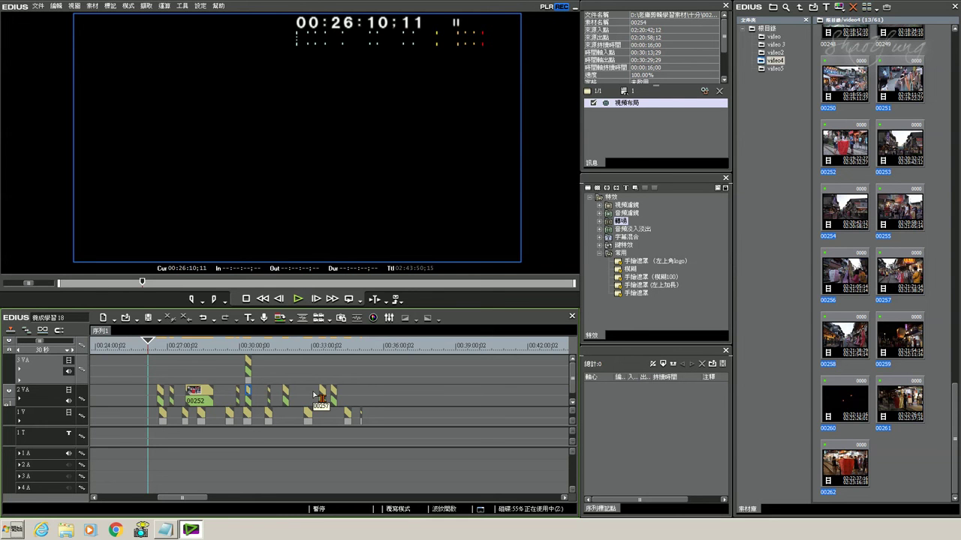
left_click_drag(313, 396, 314, 395)
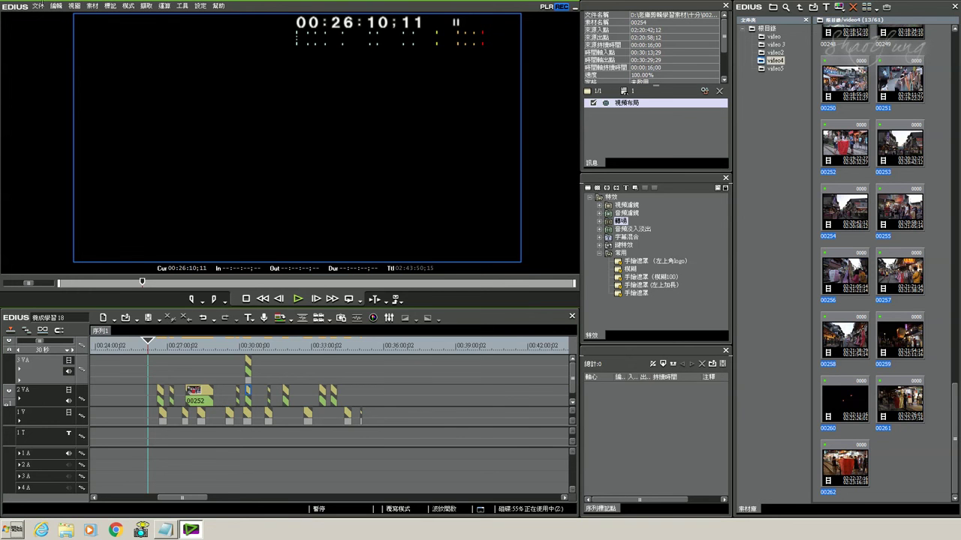
- Examine the project import formats and the FCP XML importer without importing, and place the playhead at 00:29:46;02
left_click(37, 6)
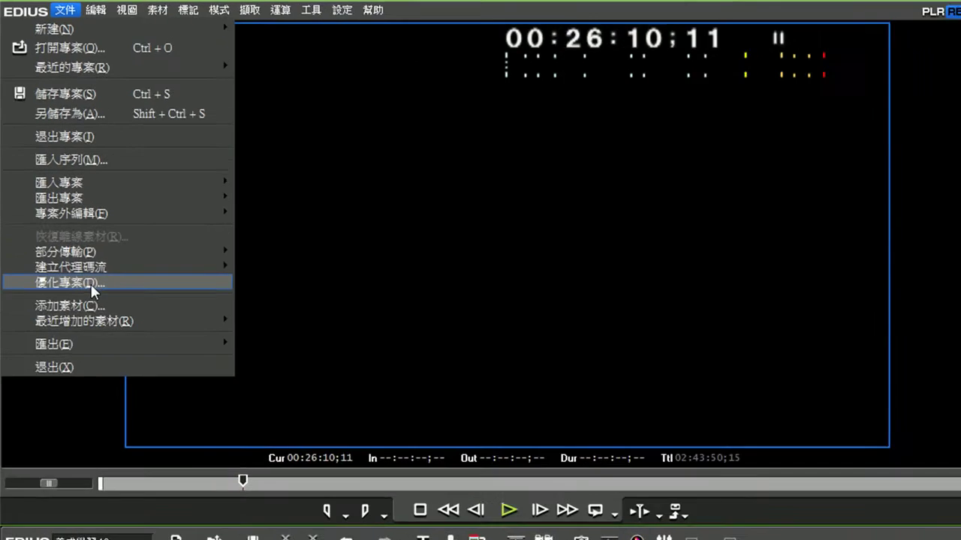
mouse_move(77, 175)
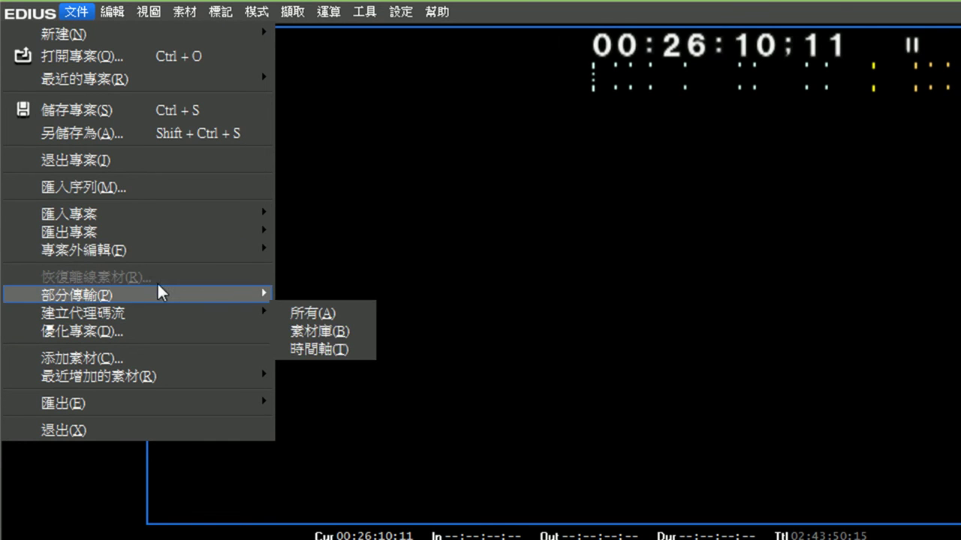
mouse_move(168, 237)
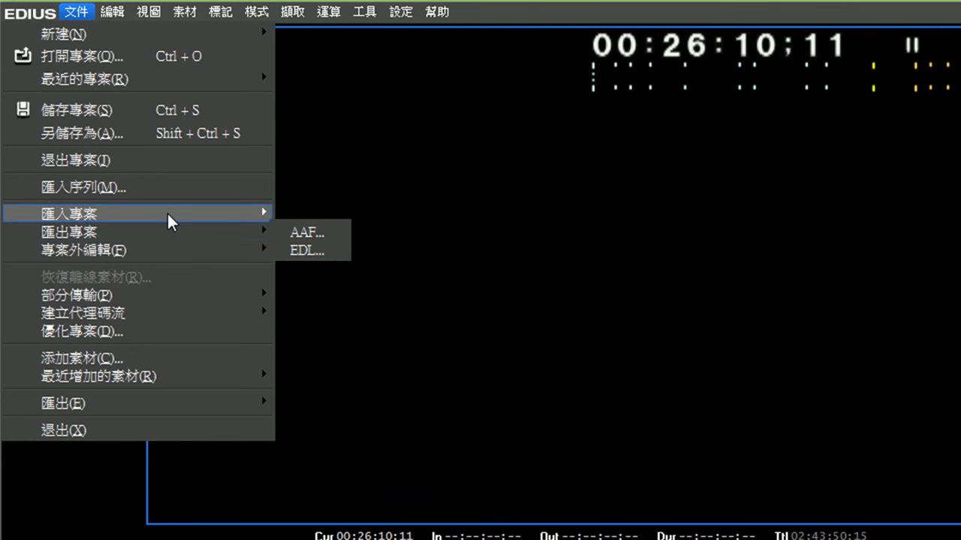
mouse_move(171, 220)
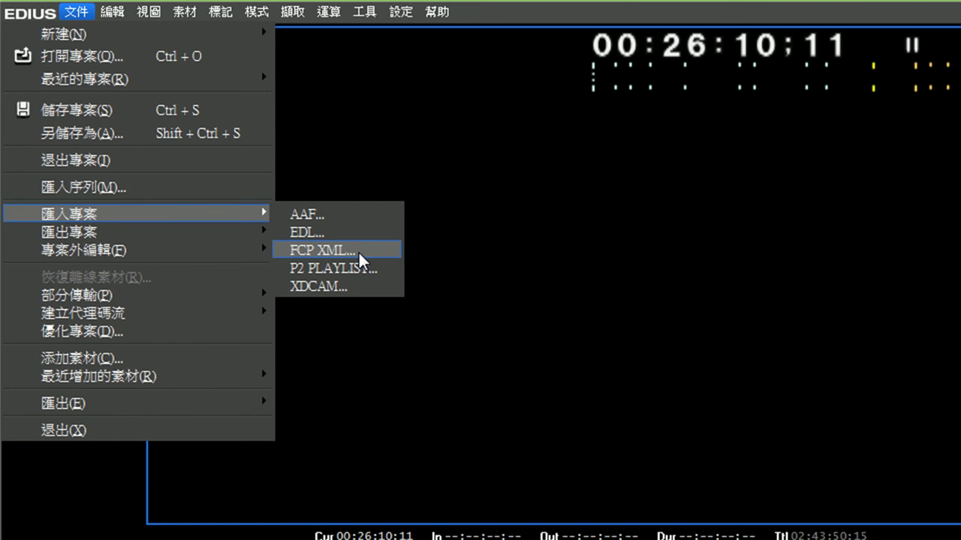
left_click(358, 251)
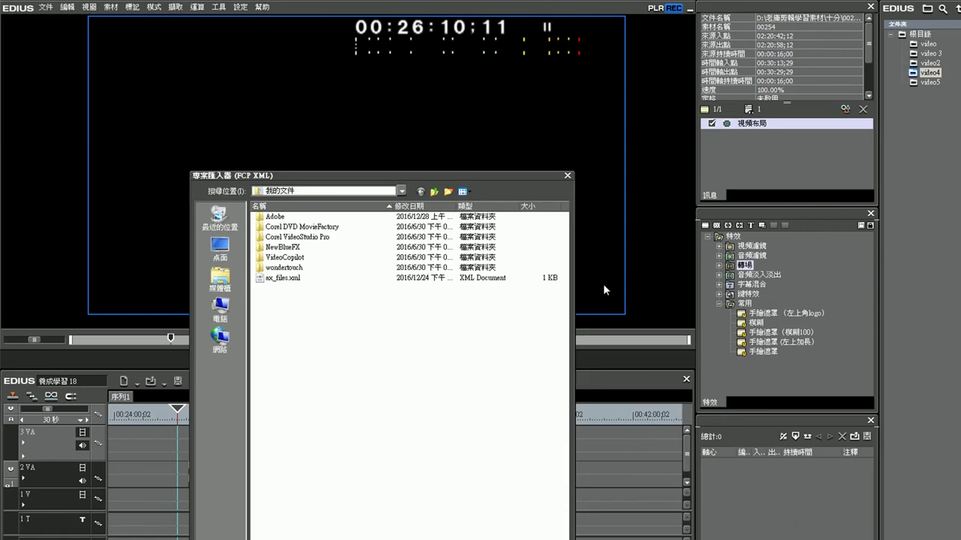
key("Escape")
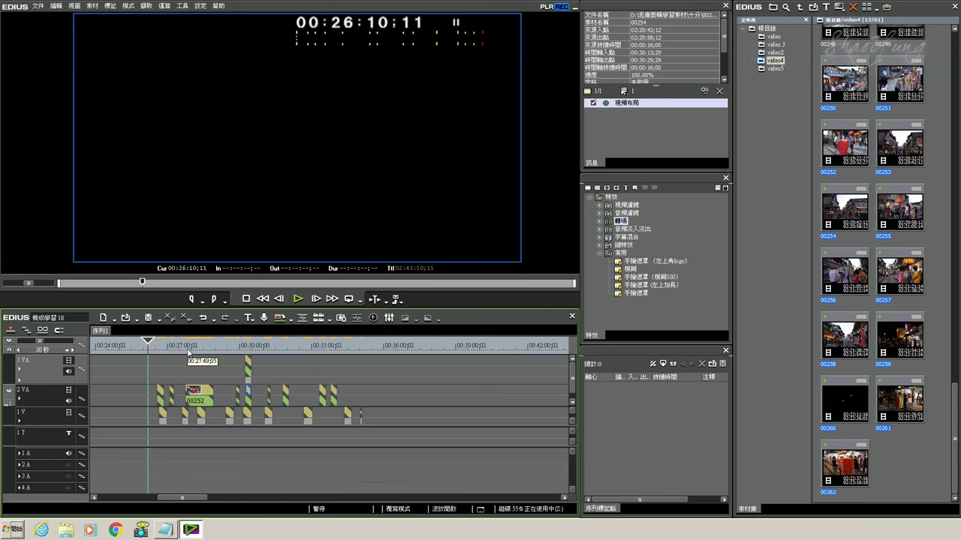
left_click(235, 347)
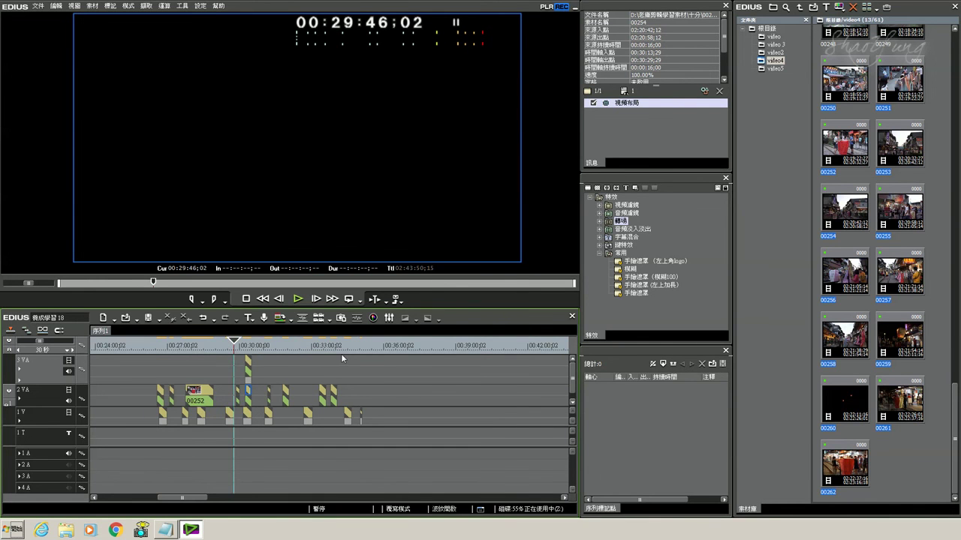